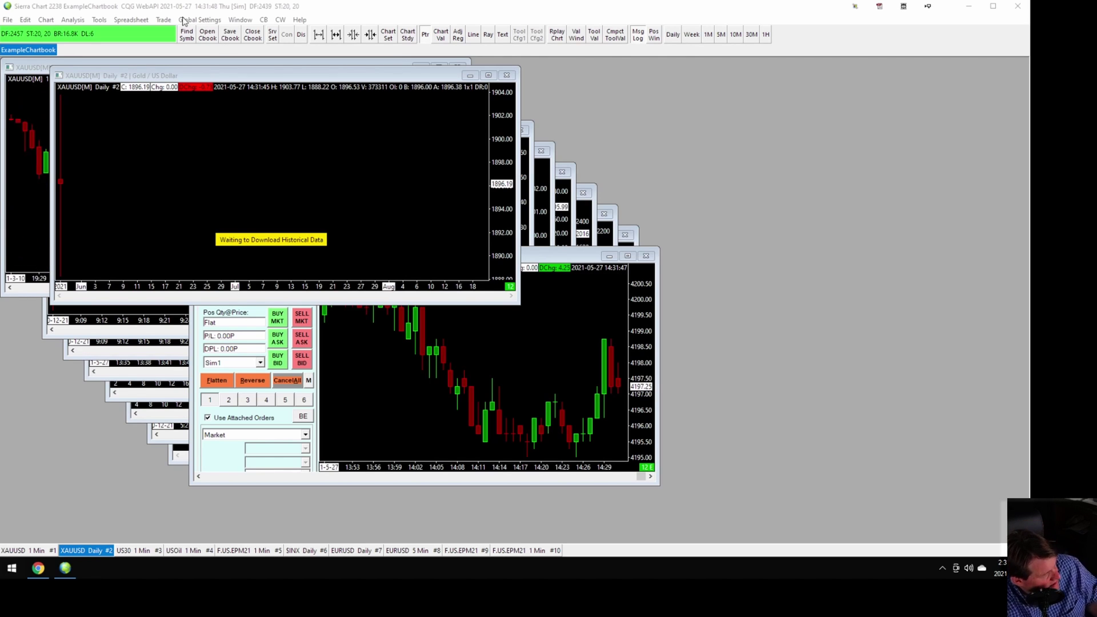
Step: Close all open chartbooks without saving them
left_click(8, 20)
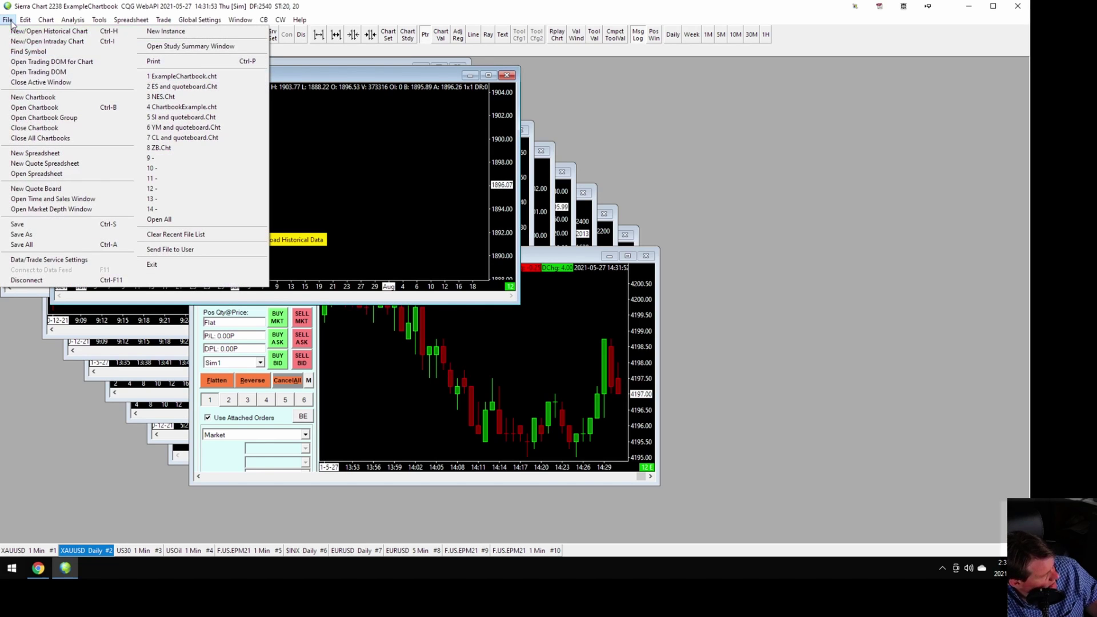
left_click(40, 137)
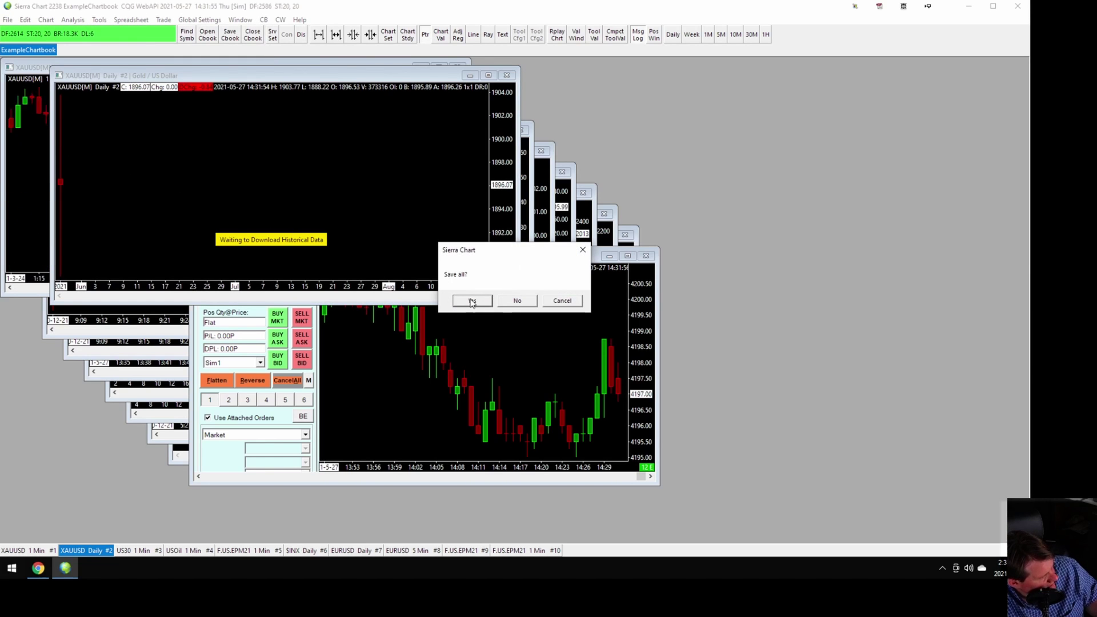
left_click(526, 302)
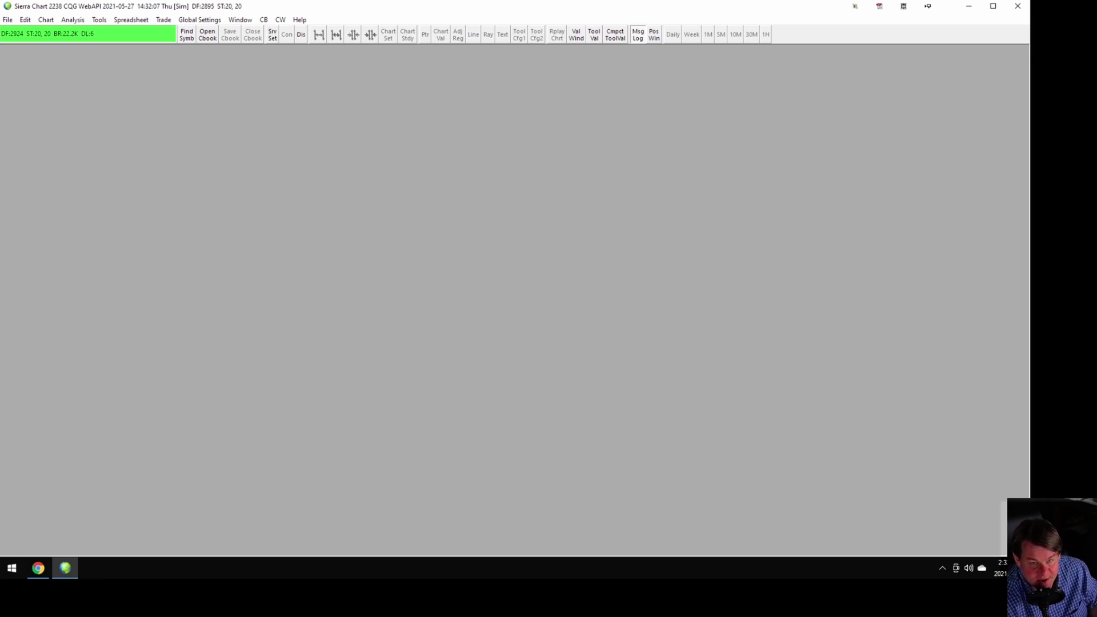
Step: Create a new, empty chartbook
left_click(7, 19)
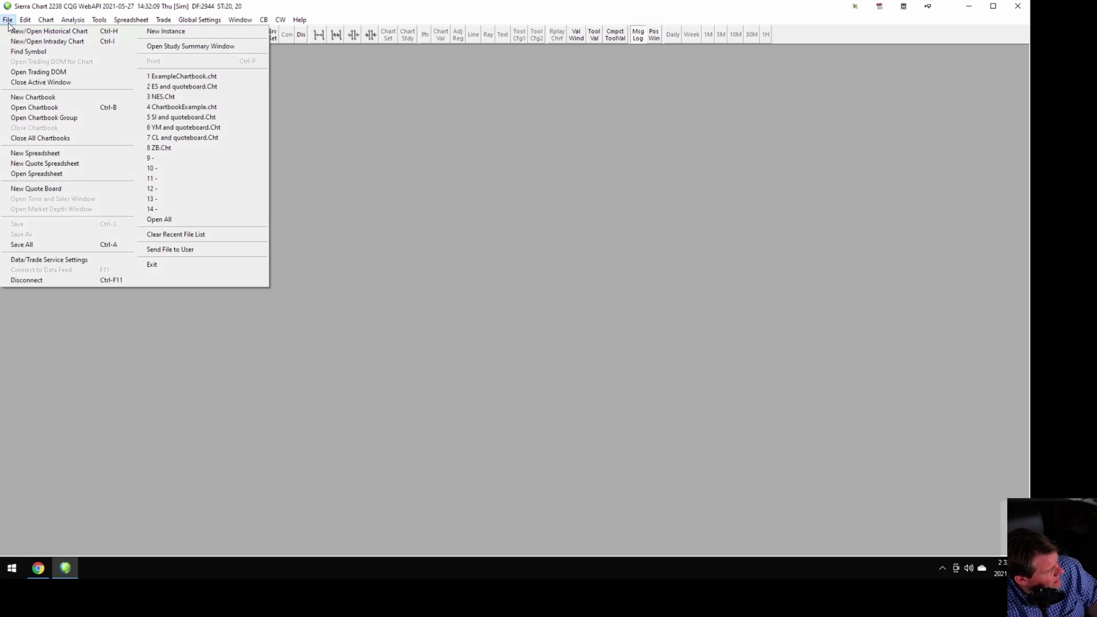
left_click(46, 20)
mouse_move(8, 20)
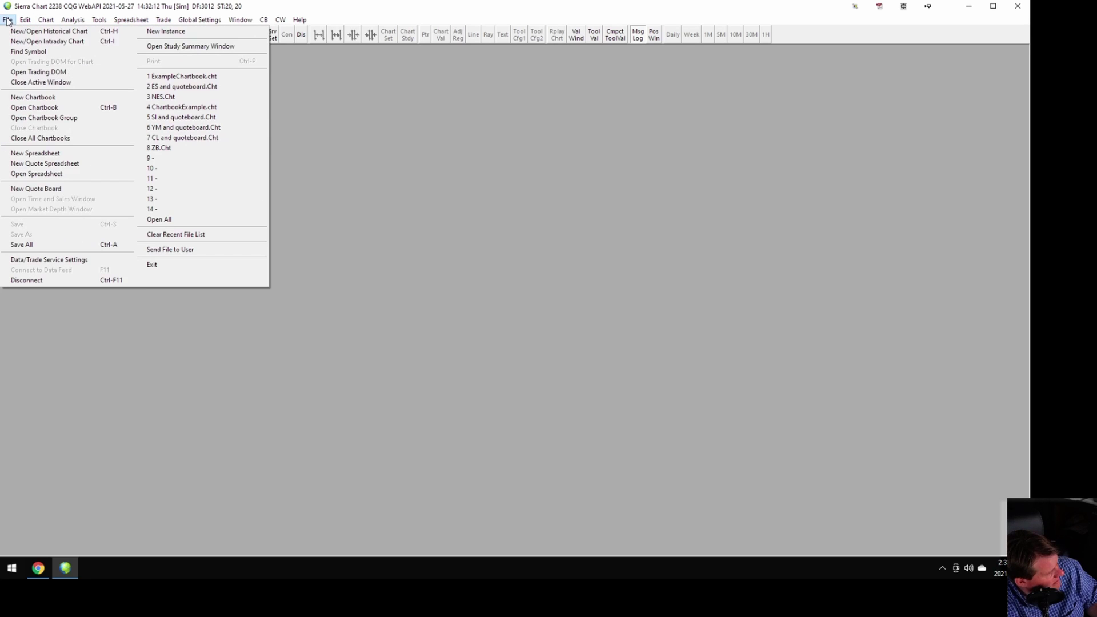
left_click(47, 98)
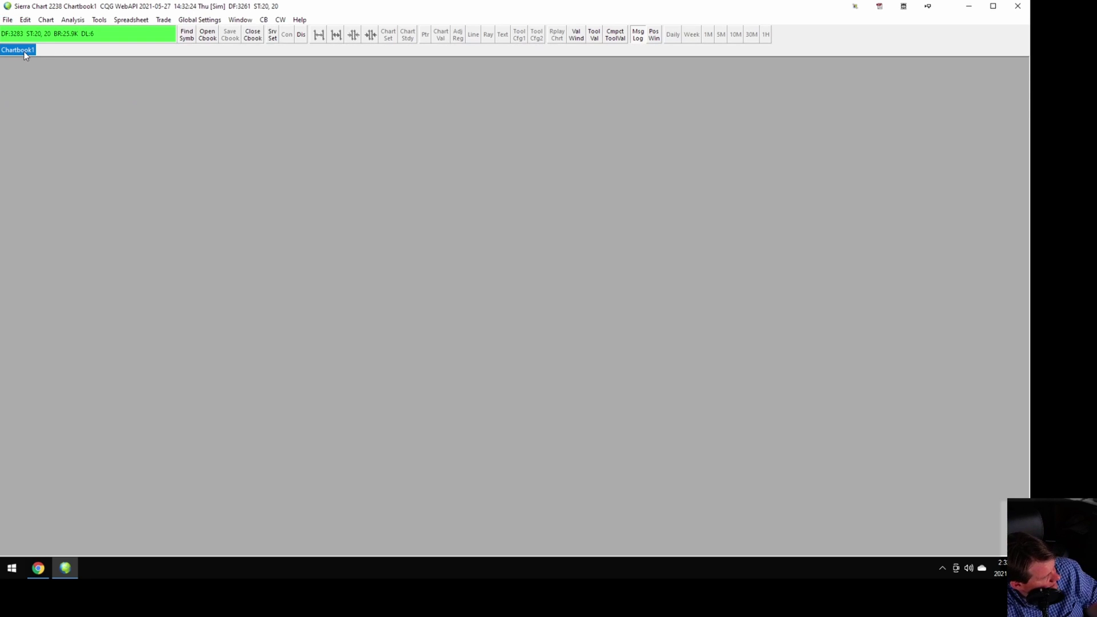
Step: Open the symbol finder, bring its dialog fully into view and clear the selected symbol entry
left_click(10, 23)
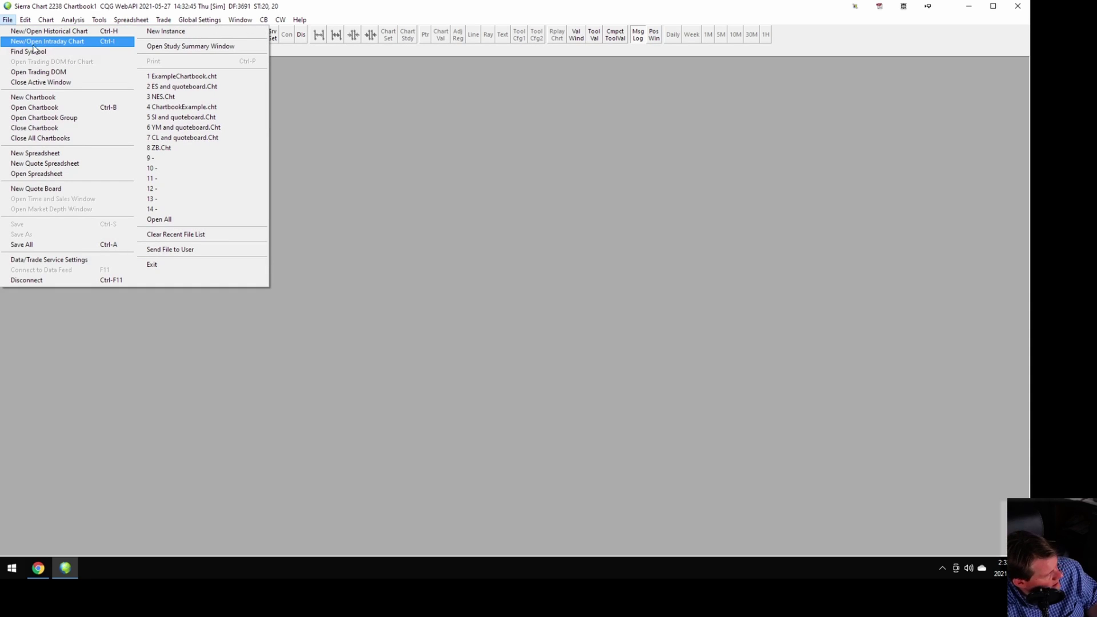
left_click(35, 52)
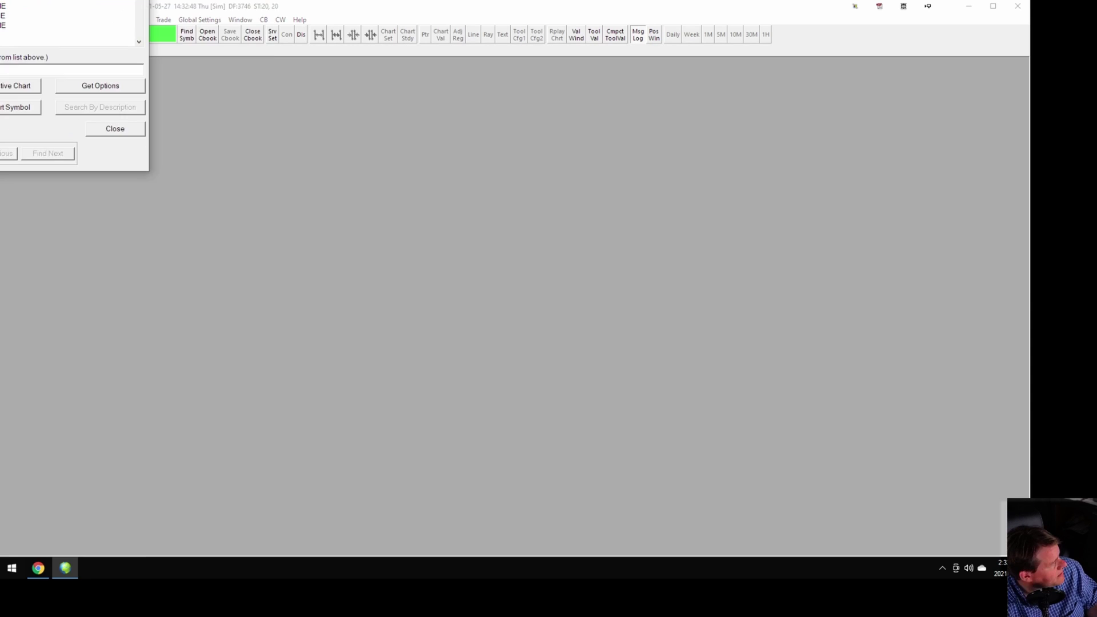
left_click_drag(6, 0, 513, 126)
left_click_drag(408, 362, 301, 356)
key("BackSpace")
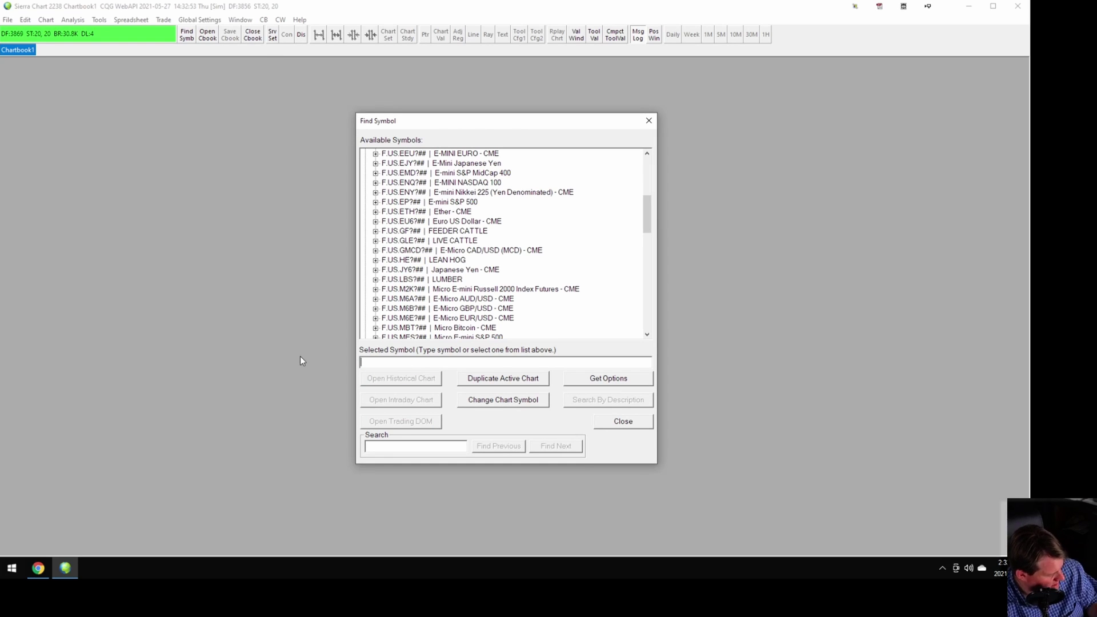
type("mes")
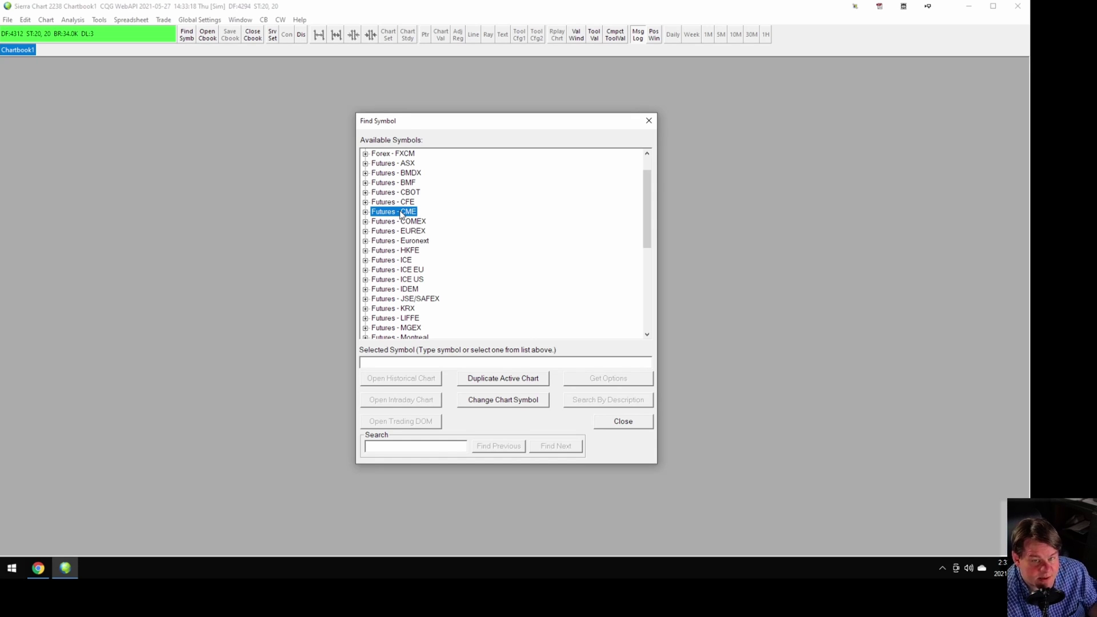
Step: Open an intraday chart for the June 2021 Micro E-mini S&P 500 contract, F.US.MESM21, from the CME futures, and close the symbol finder
left_click(365, 212)
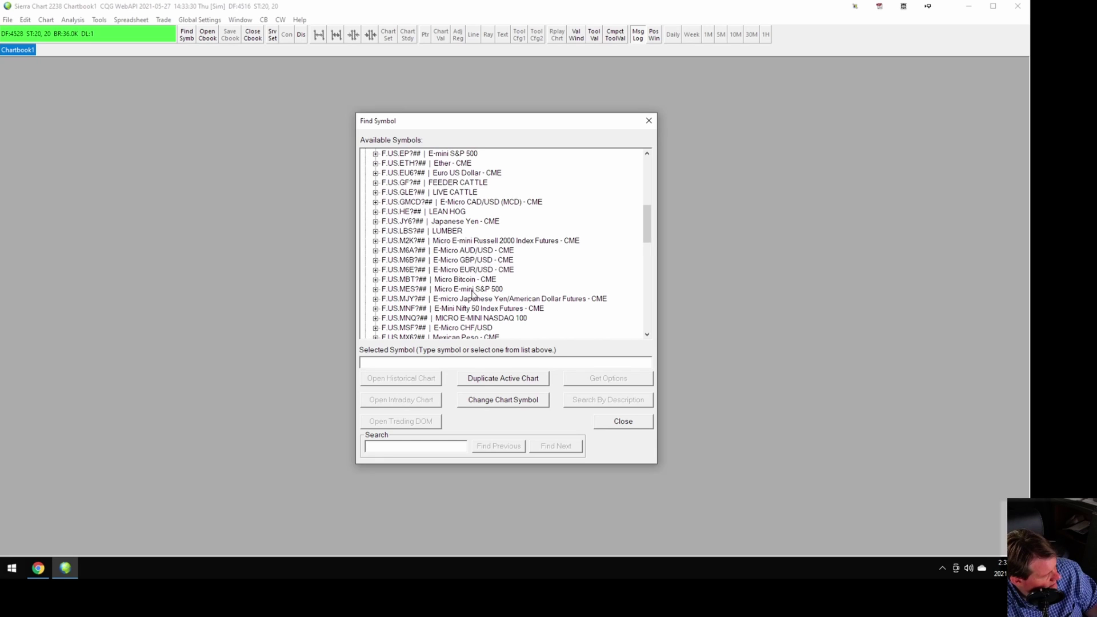
left_click(376, 289)
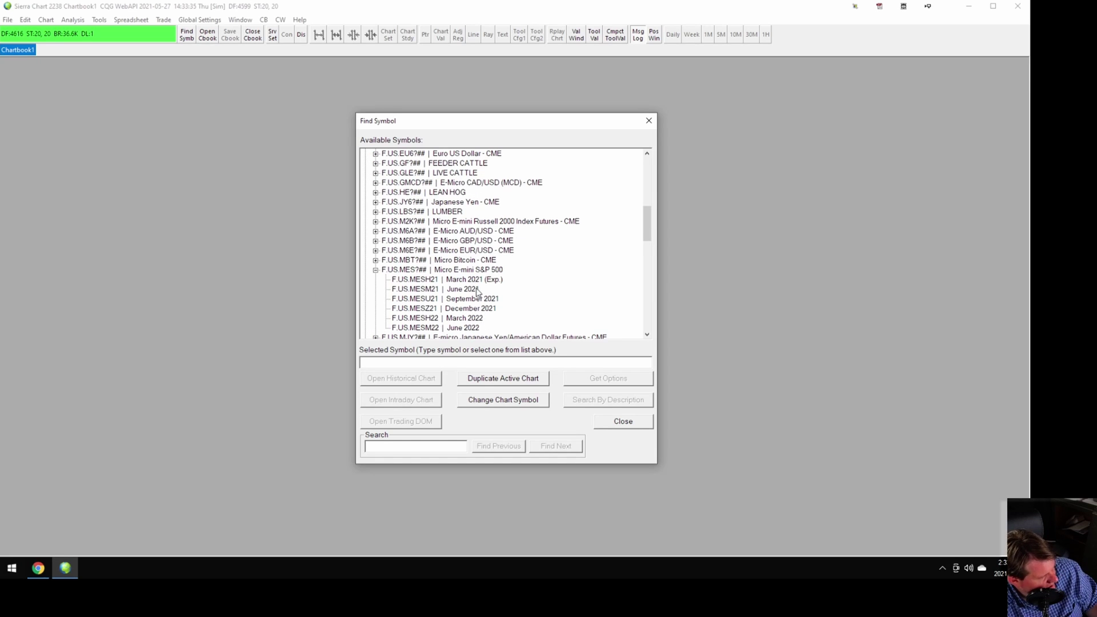
left_click(458, 291)
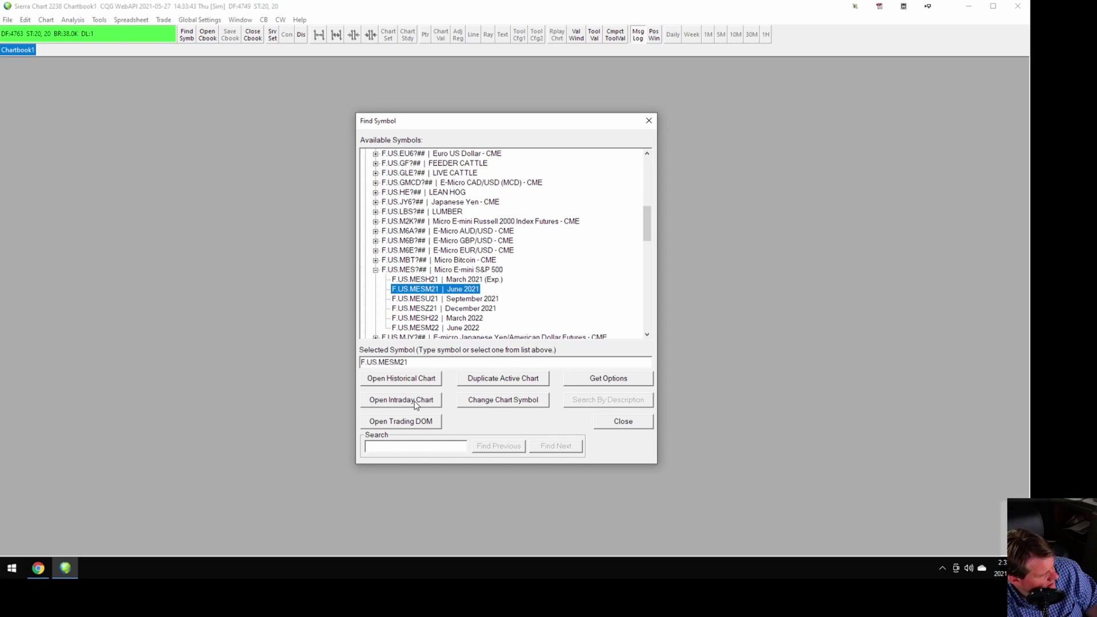
left_click(415, 400)
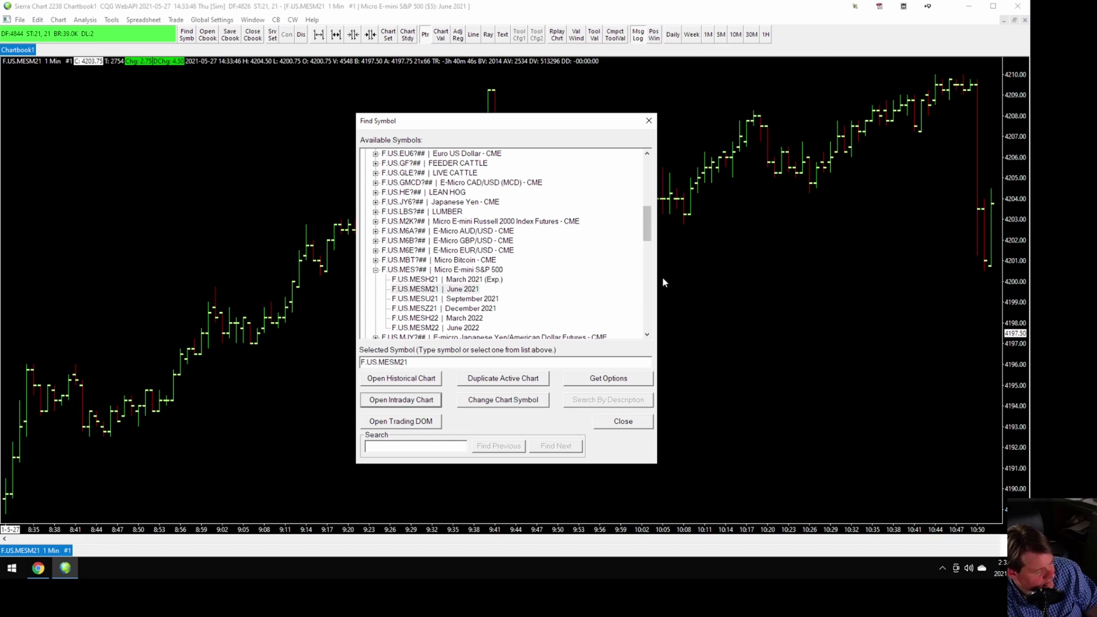
left_click(623, 421)
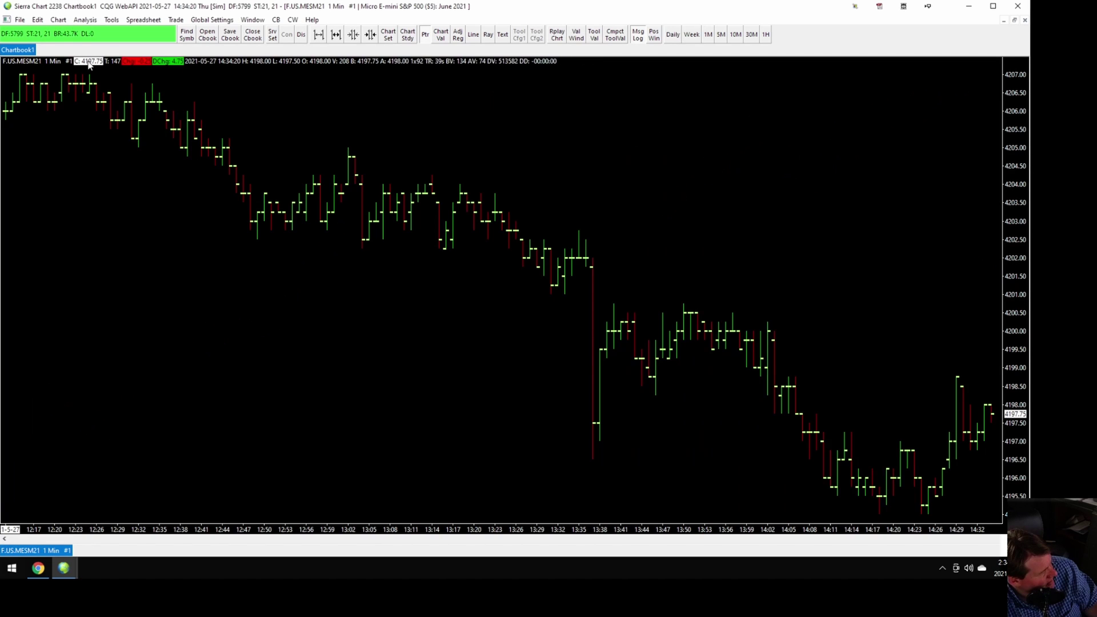
Step: Open the settings of the F.US.MESM21 chart and set its graph draw type to Candlestick Bars
scroll(629, 259, "up", 3)
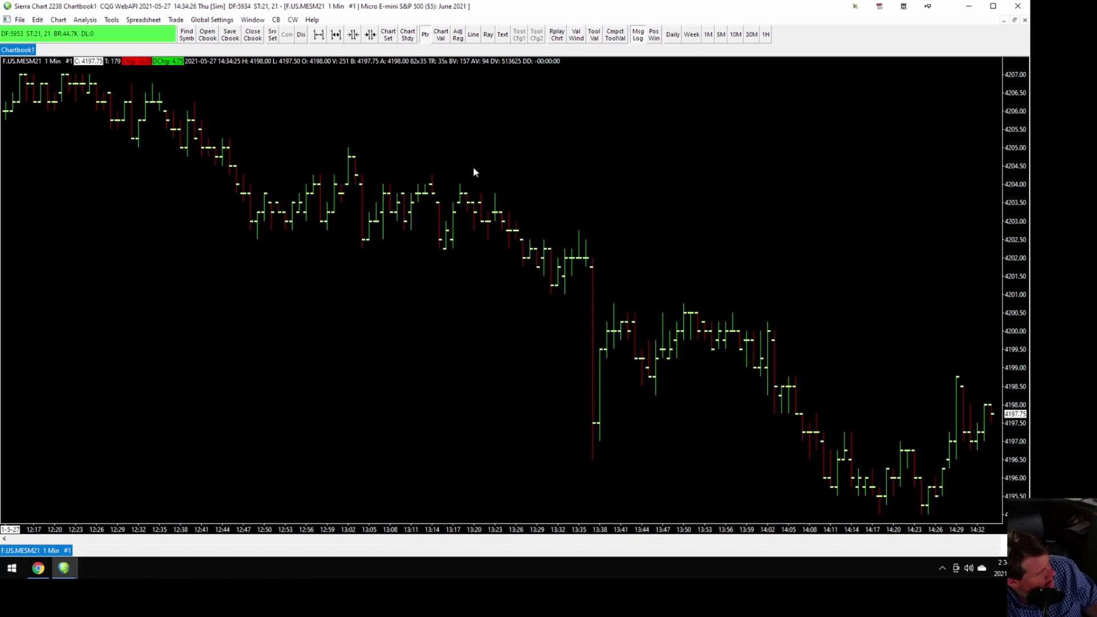
left_click(58, 19)
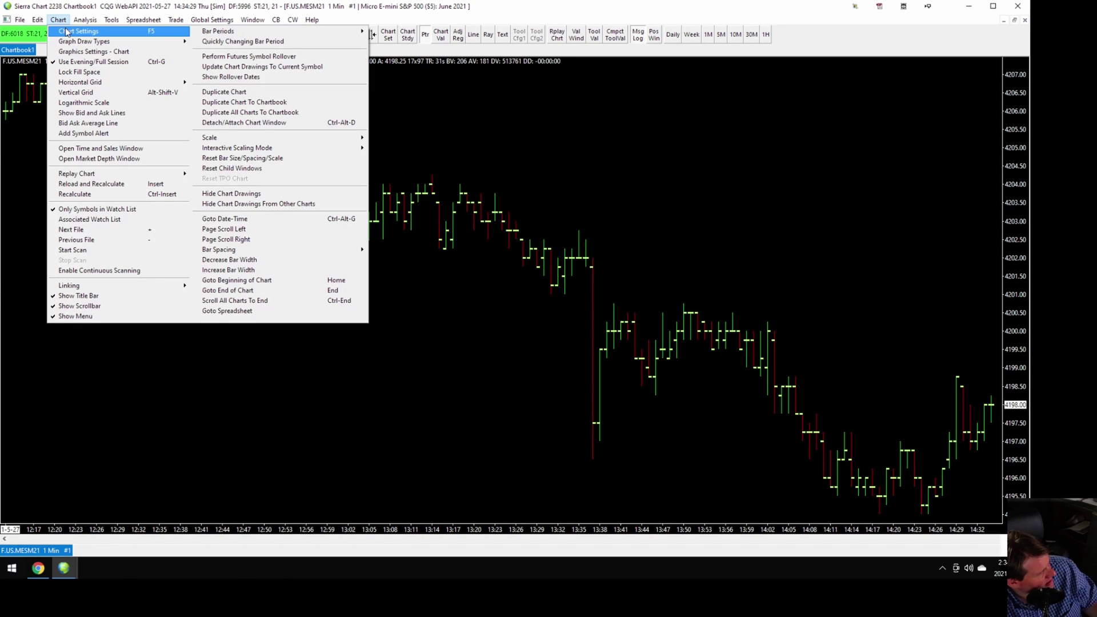
left_click(67, 32)
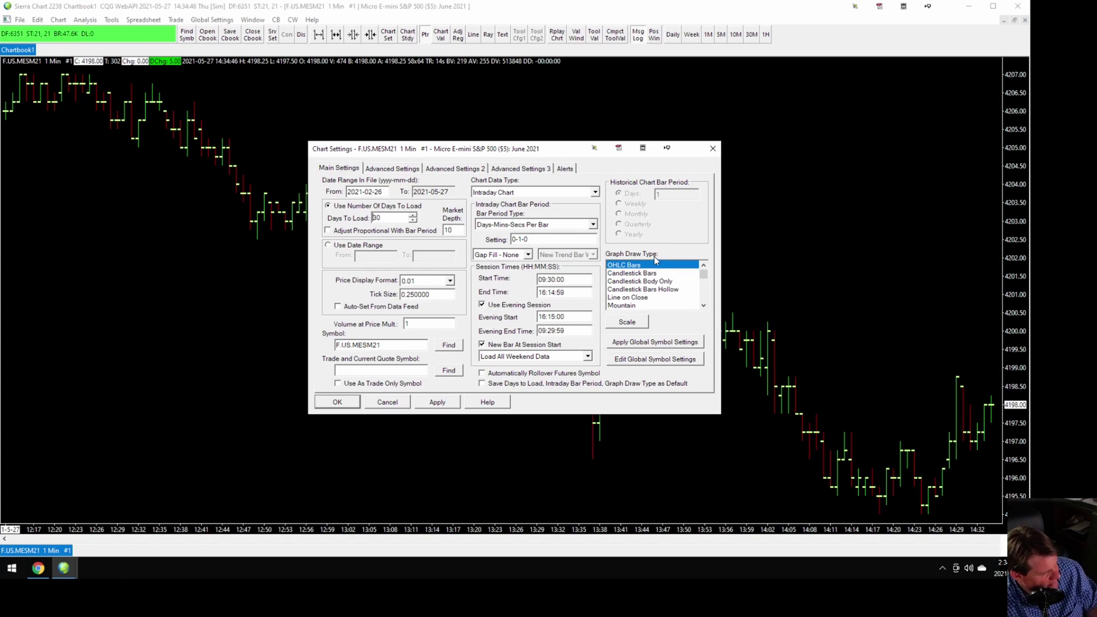
left_click(624, 274)
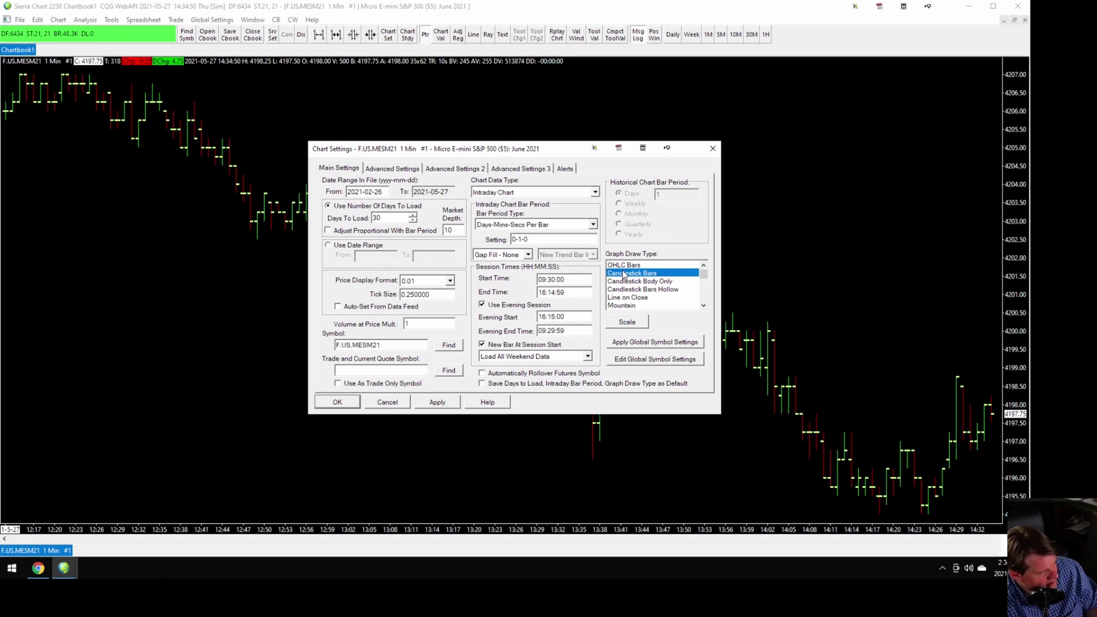
Step: Look through the other graph draw types available for the chart, down to the end of the list
left_click_drag(706, 279, 702, 284)
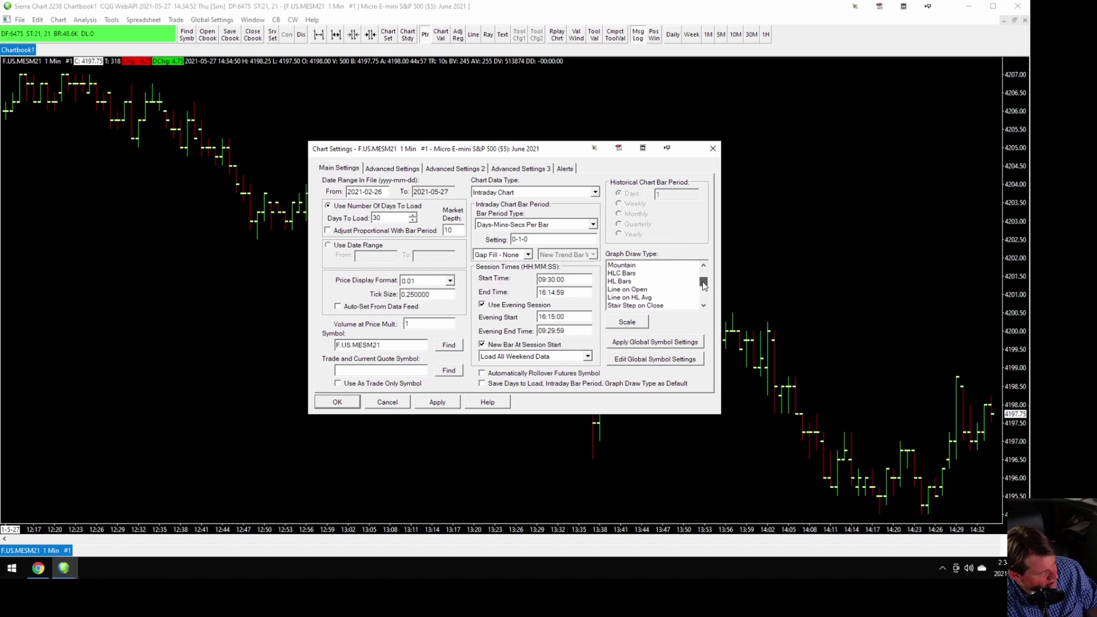
left_click(703, 308)
left_click(703, 307)
left_click(703, 307)
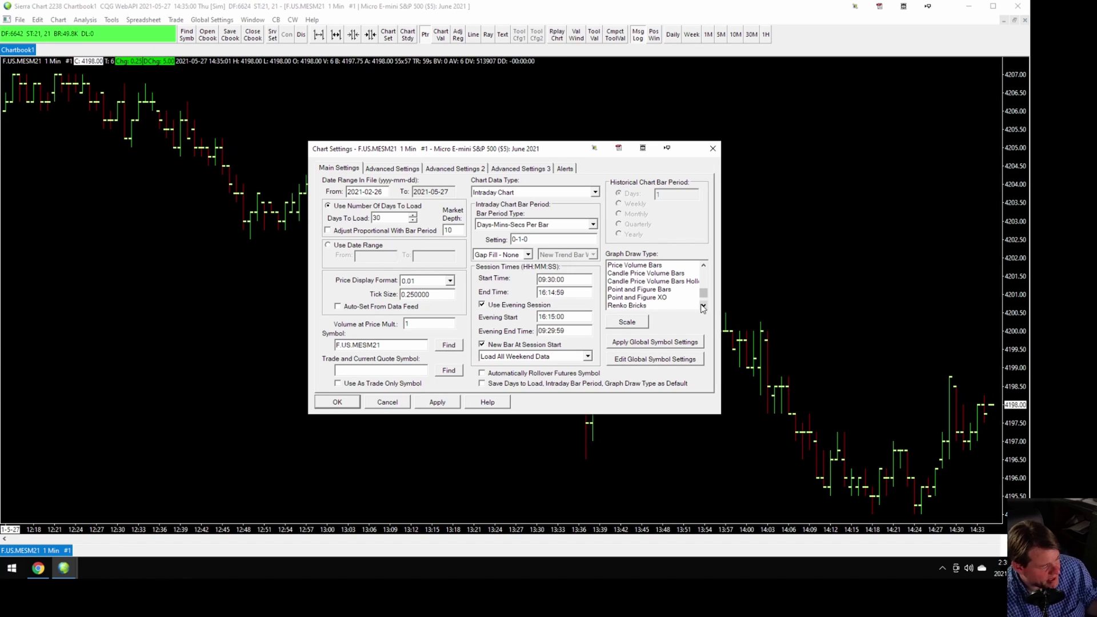
left_click(703, 307)
left_click(703, 306)
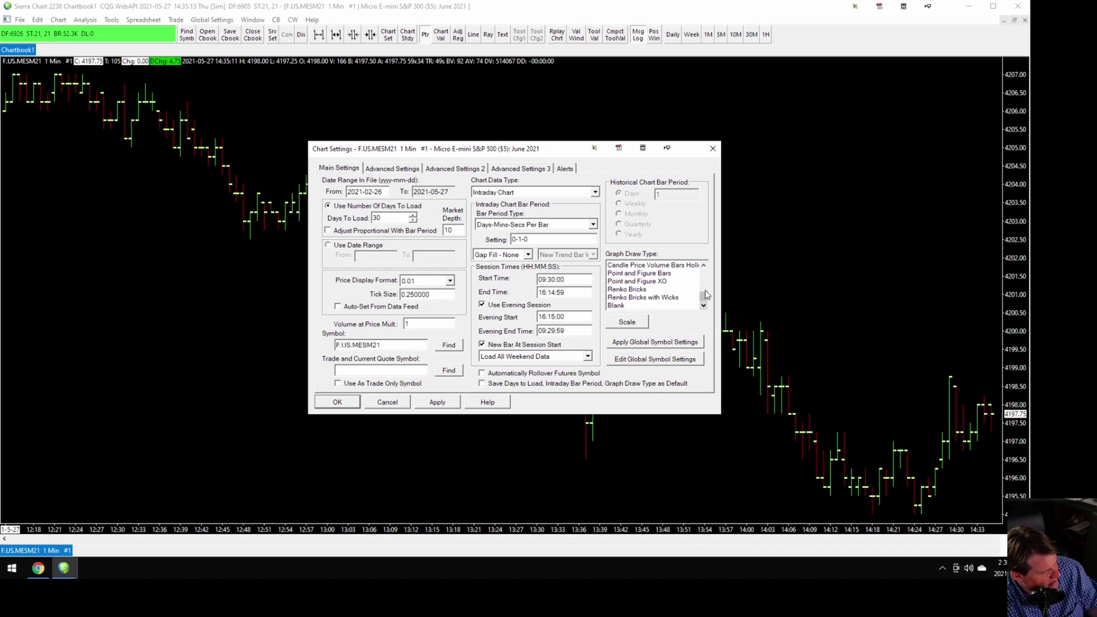
left_click_drag(703, 301, 704, 269)
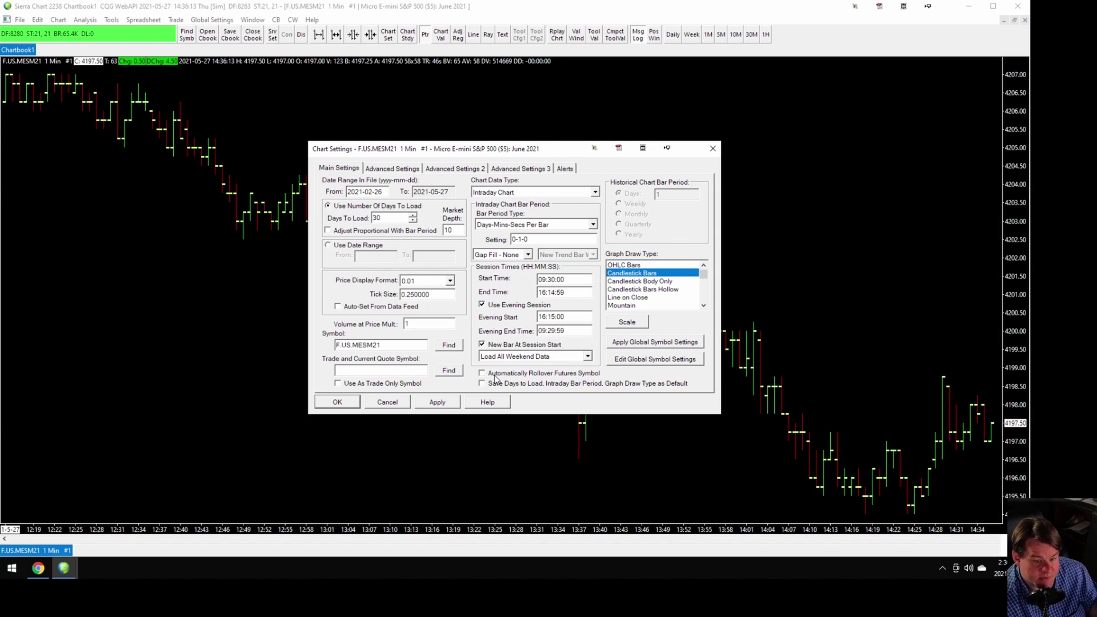
Step: Set the intraday bar period type to Number Of Trades Per Bar with a setting of 2000, apply it and close the settings
left_click(514, 193)
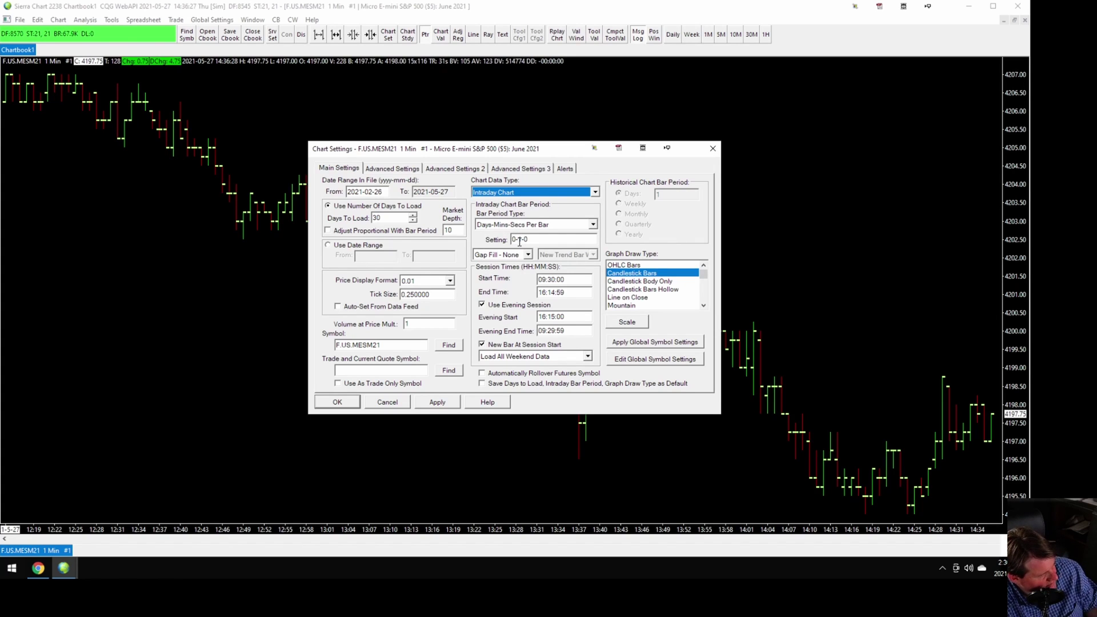
left_click(546, 225)
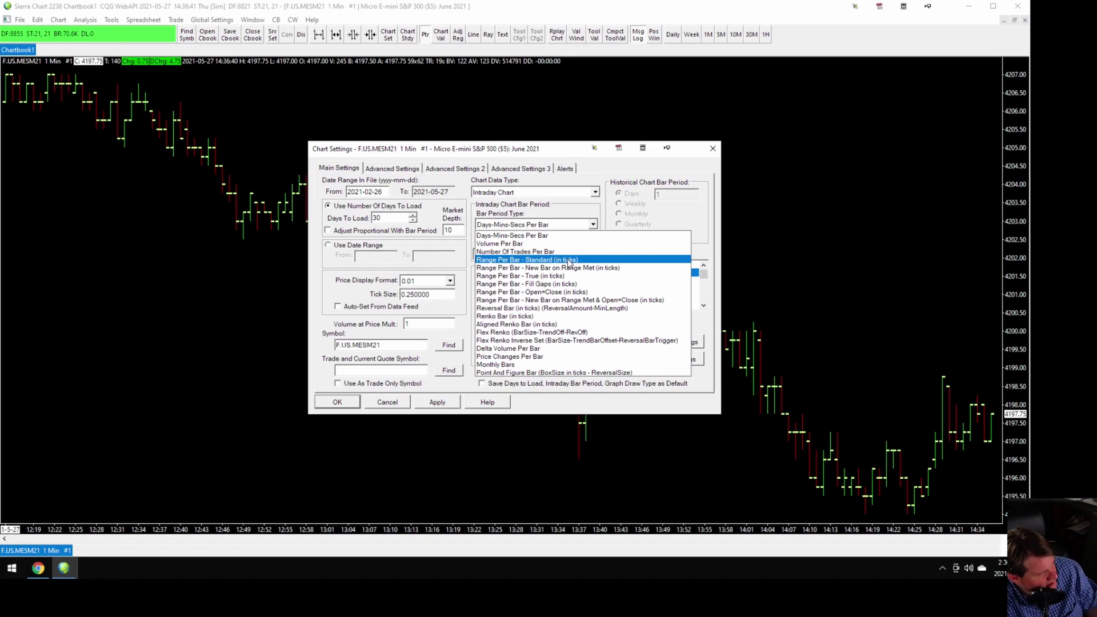
left_click(530, 251)
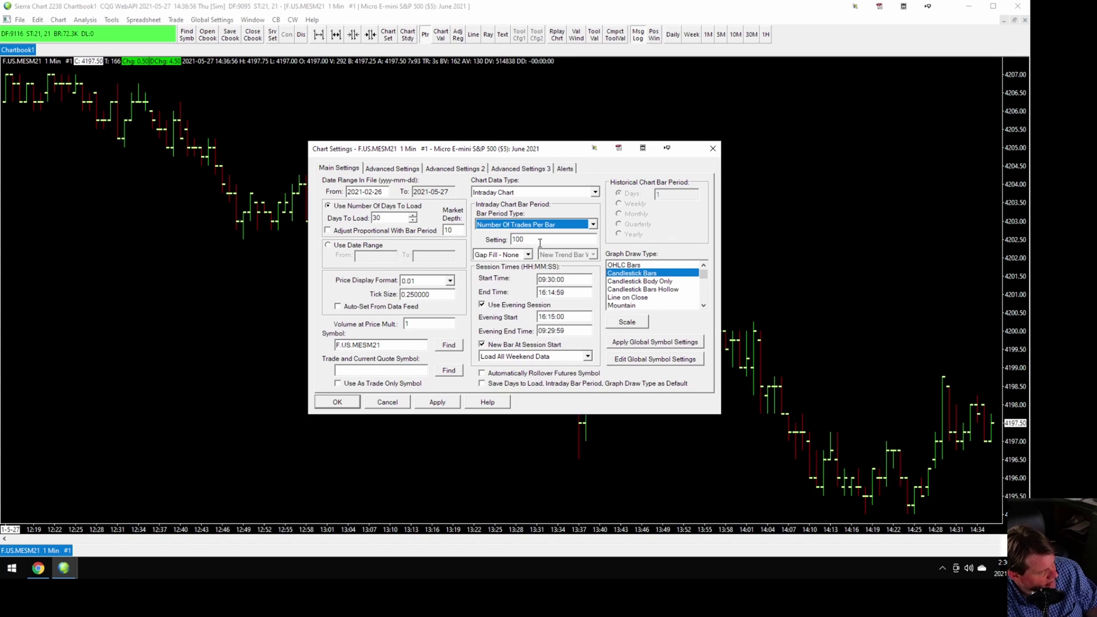
left_click_drag(537, 242, 486, 241)
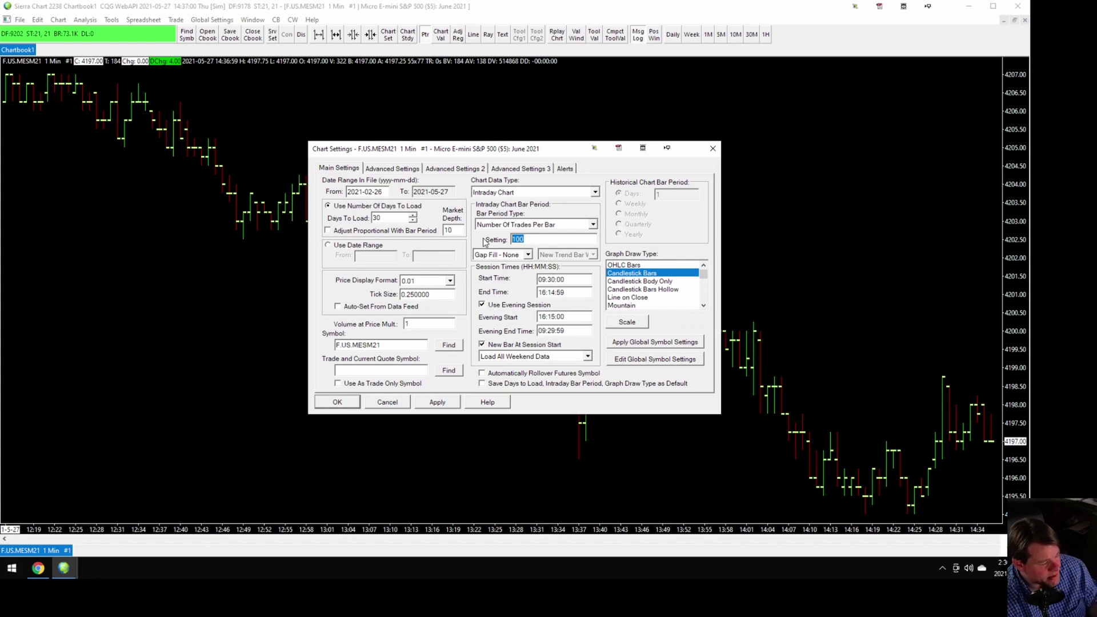
type("2000")
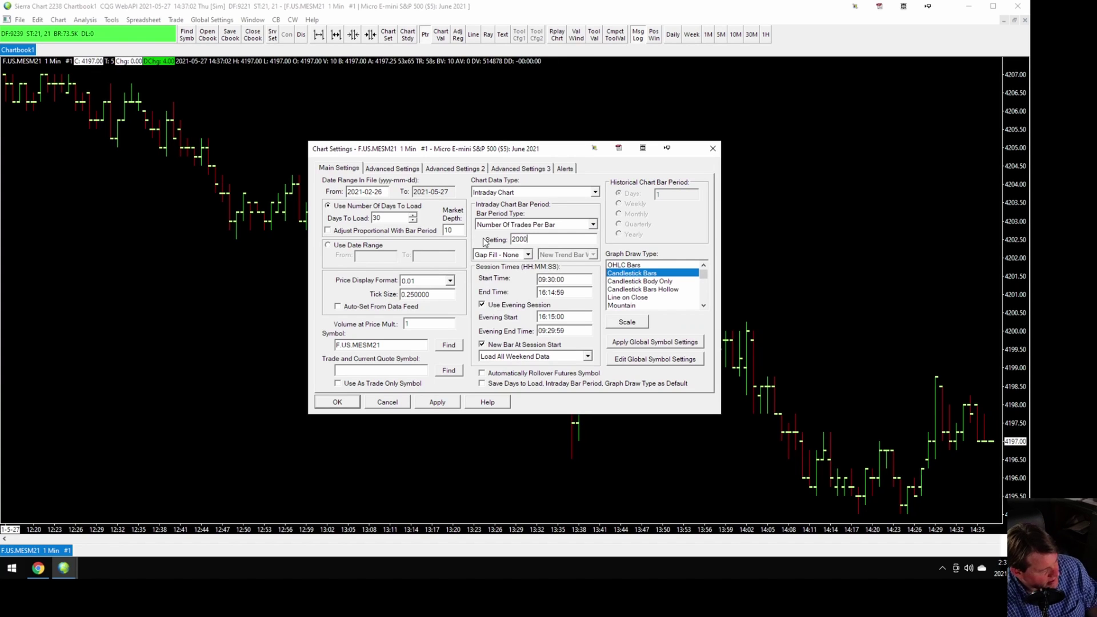
left_click(437, 402)
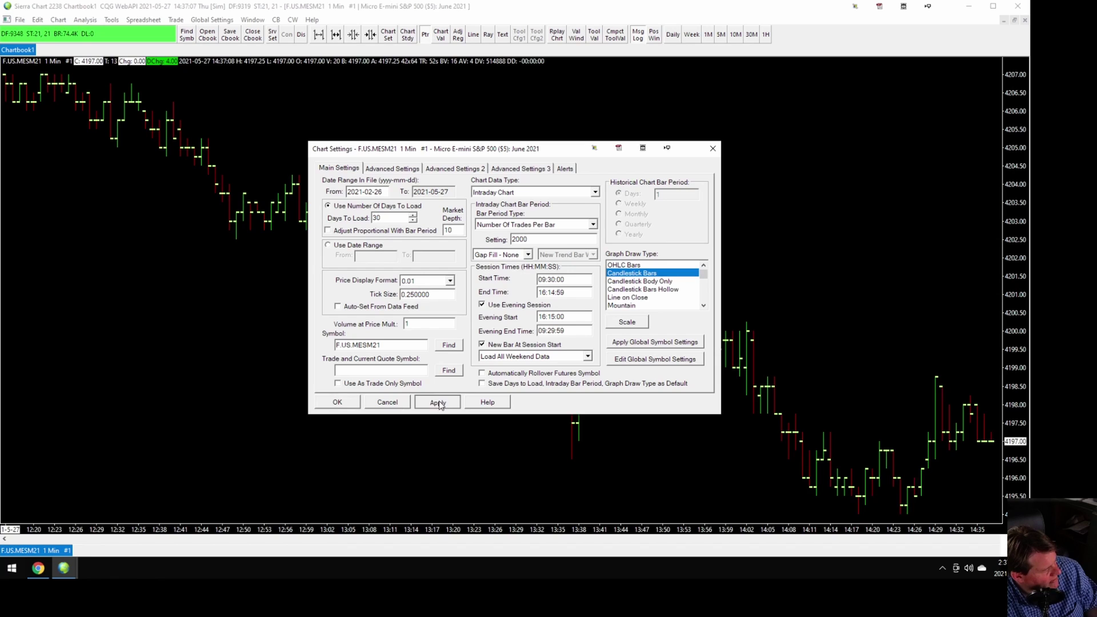
left_click(386, 402)
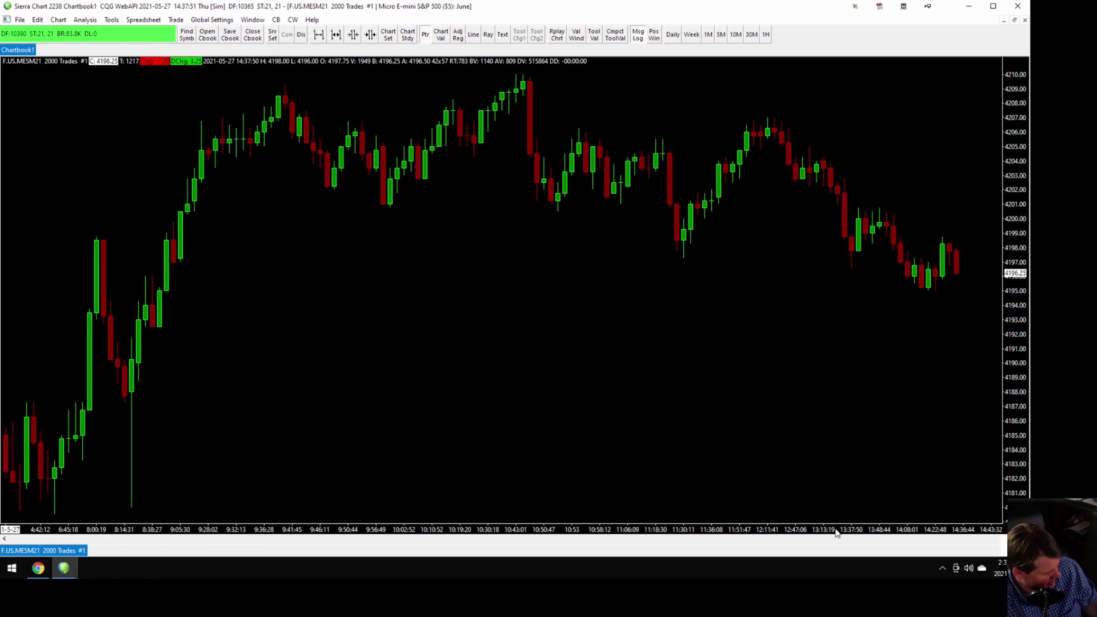
Step: Widen the chart's bar spacing slightly and shift the candles down along the price scale
mouse_move(823, 530)
left_mouse_down()
mouse_move(798, 531)
mouse_move(825, 530)
mouse_move(814, 531)
left_mouse_up()
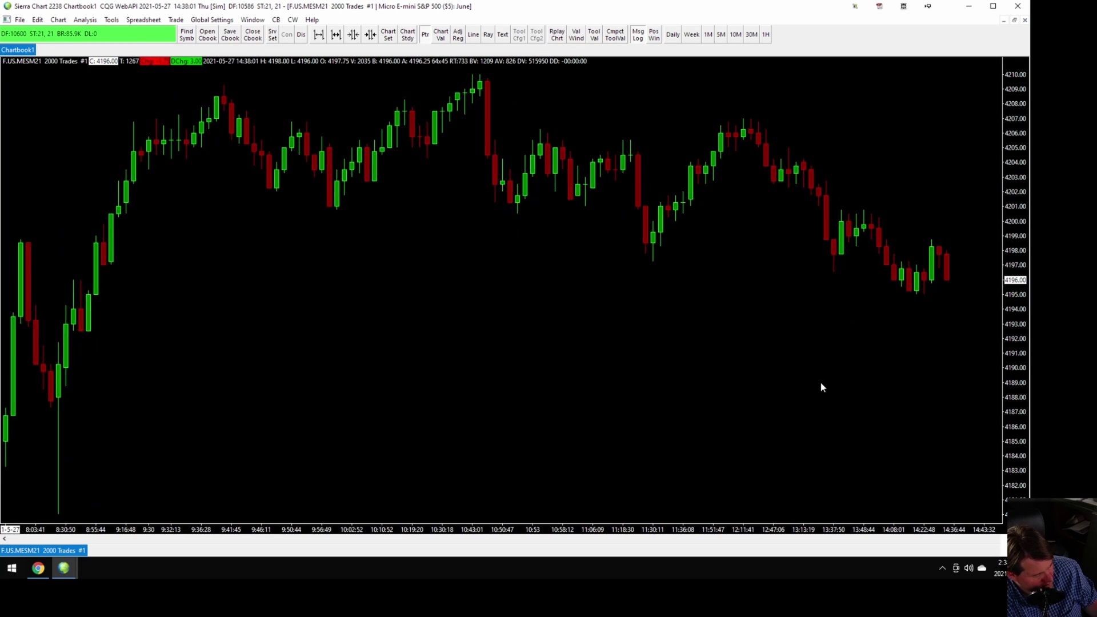
scroll(822, 388, "up", 3)
scroll(821, 387, "down", 2)
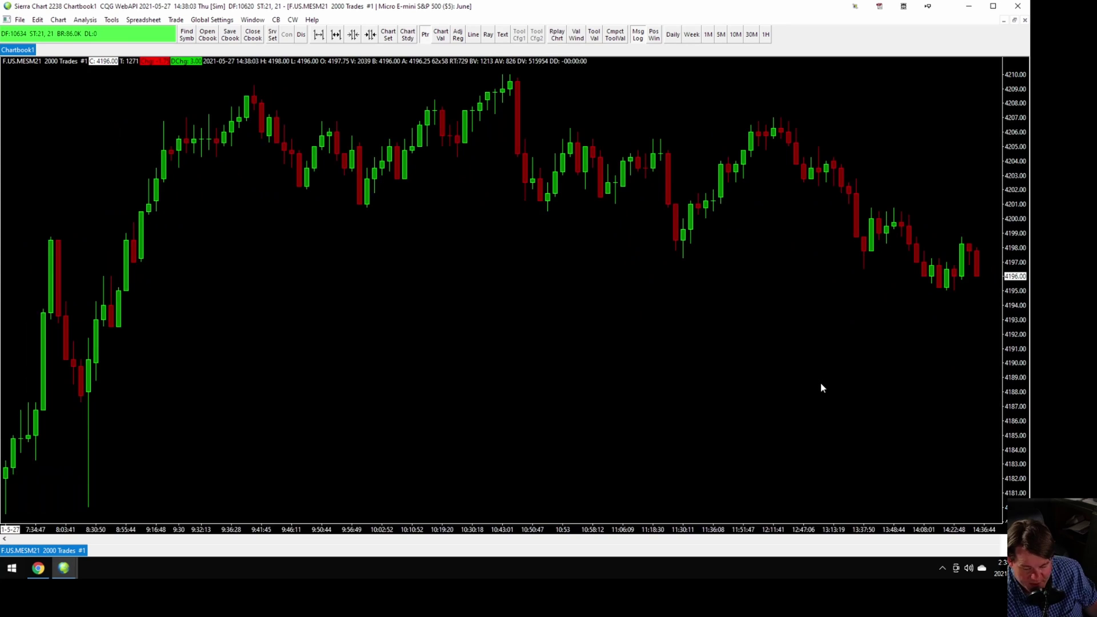
scroll(820, 387, "down", 3)
scroll(820, 387, "up", 3)
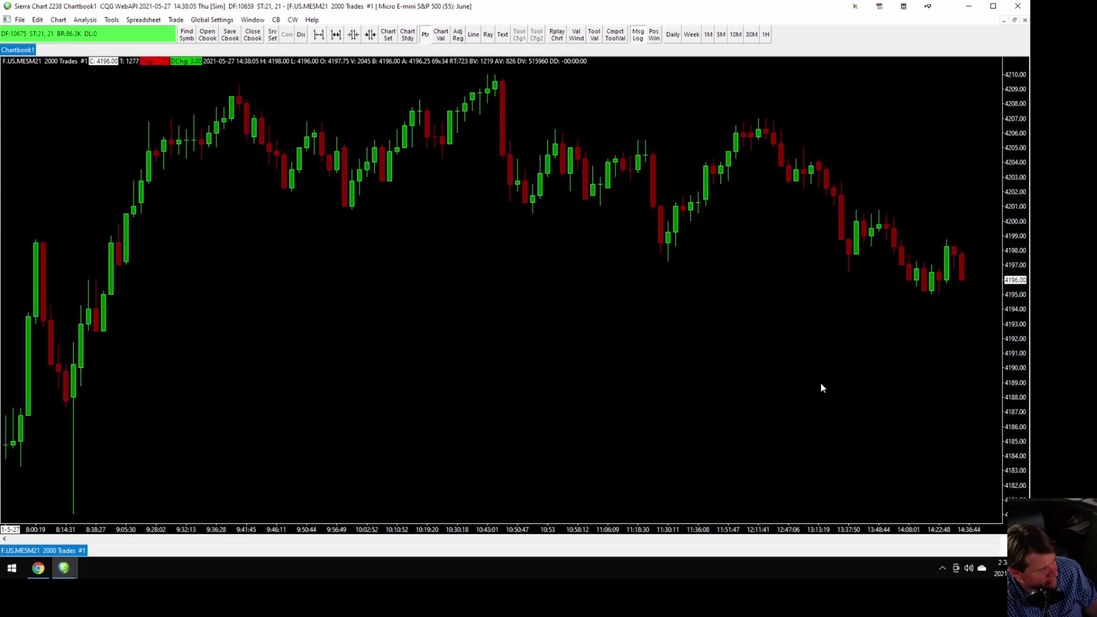
left_click_drag(1022, 223, 1009, 270)
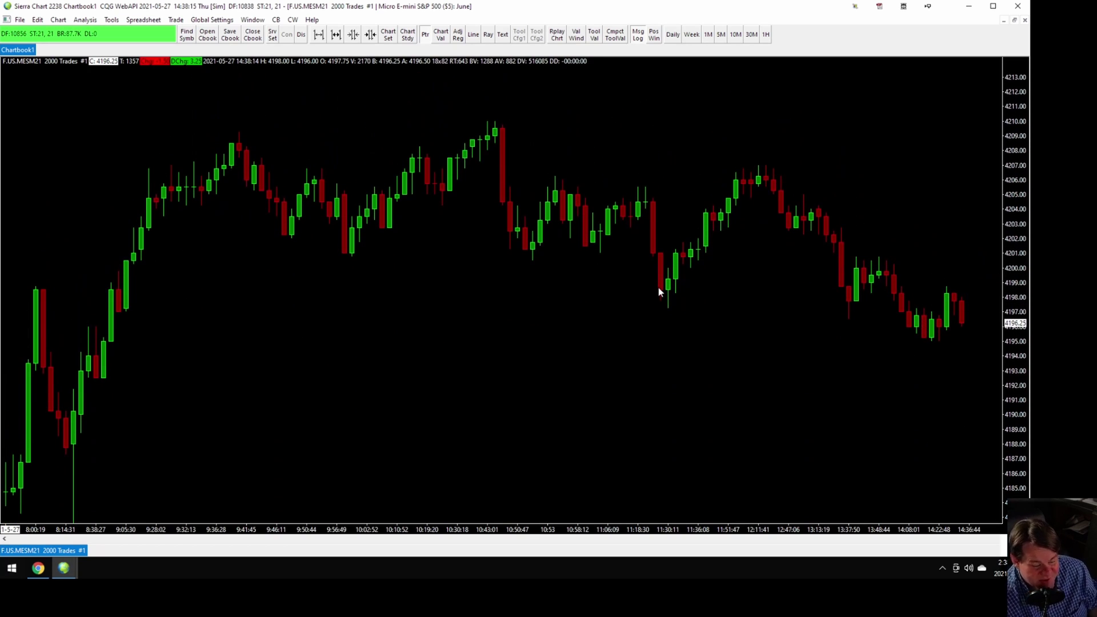
scroll(717, 287, "right", 1)
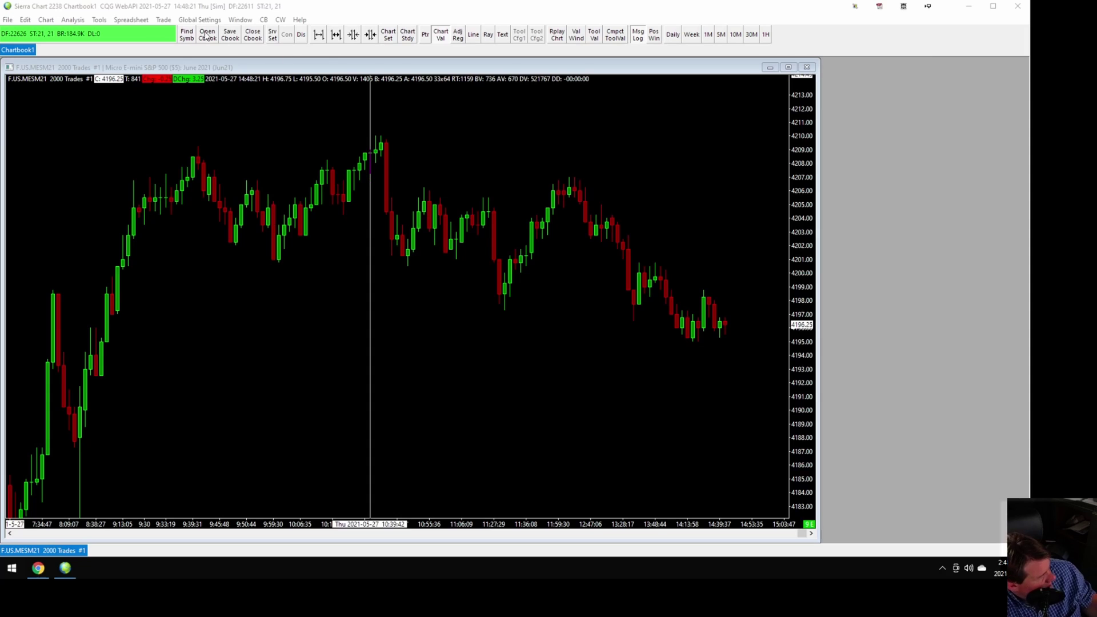
Step: Open a trading DOM for the F.US.MESM21 chart, narrow it and place it beside the chart
key("alt+f")
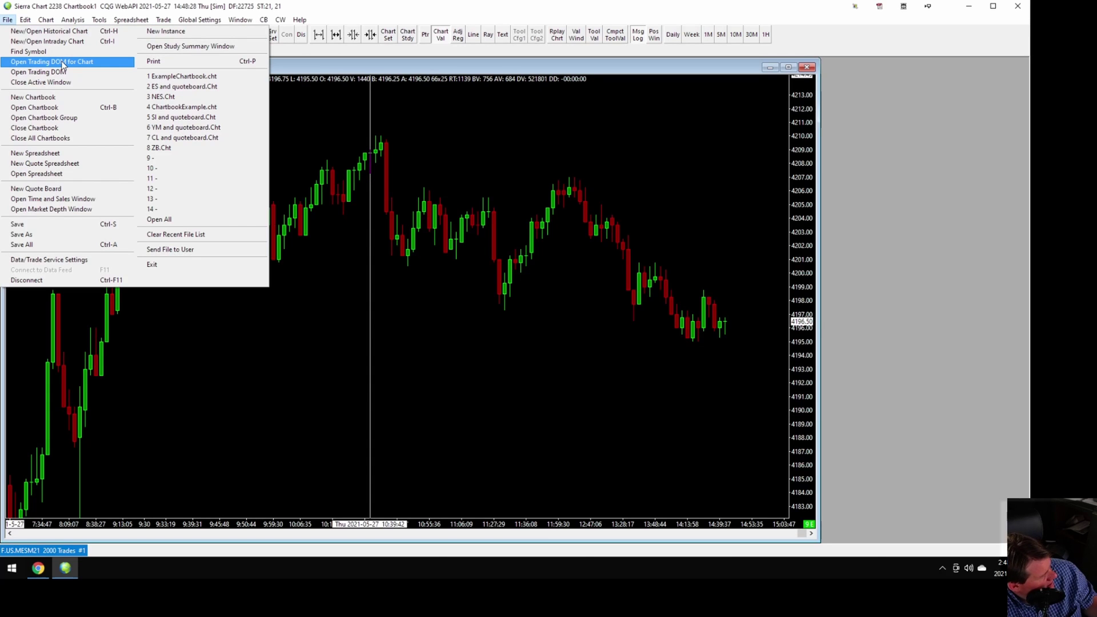
left_click(62, 61)
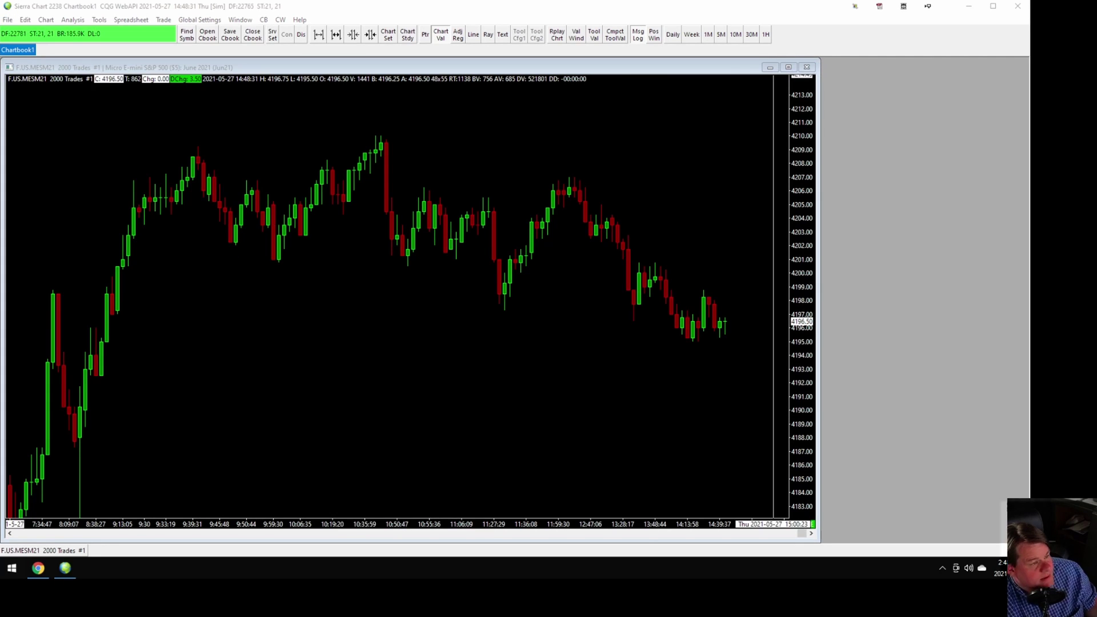
left_click_drag(1031, 46, 695, 69)
left_click_drag(622, 165, 670, 165)
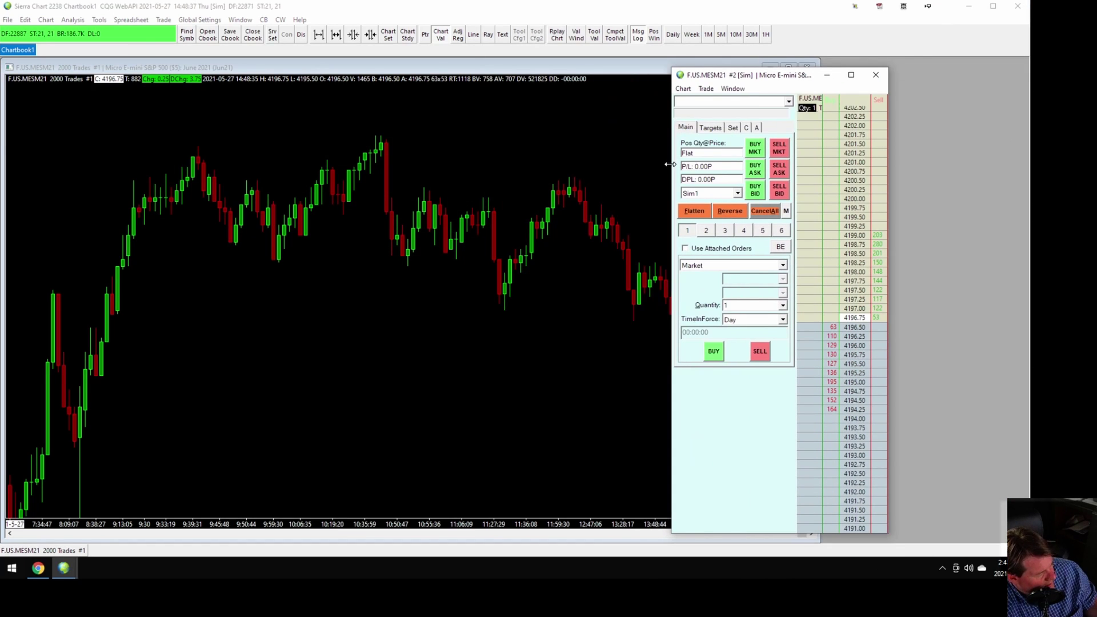
left_click_drag(772, 77, 918, 71)
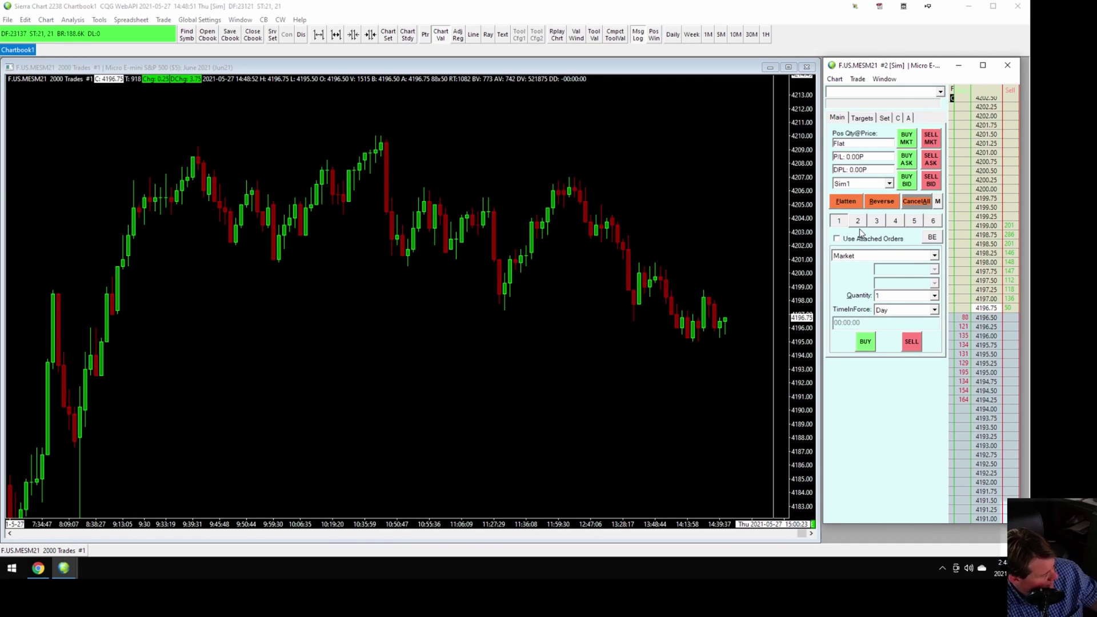
Step: Turn on Window Always Visible for the trading DOM and align it against the chart's edge
left_click(884, 78)
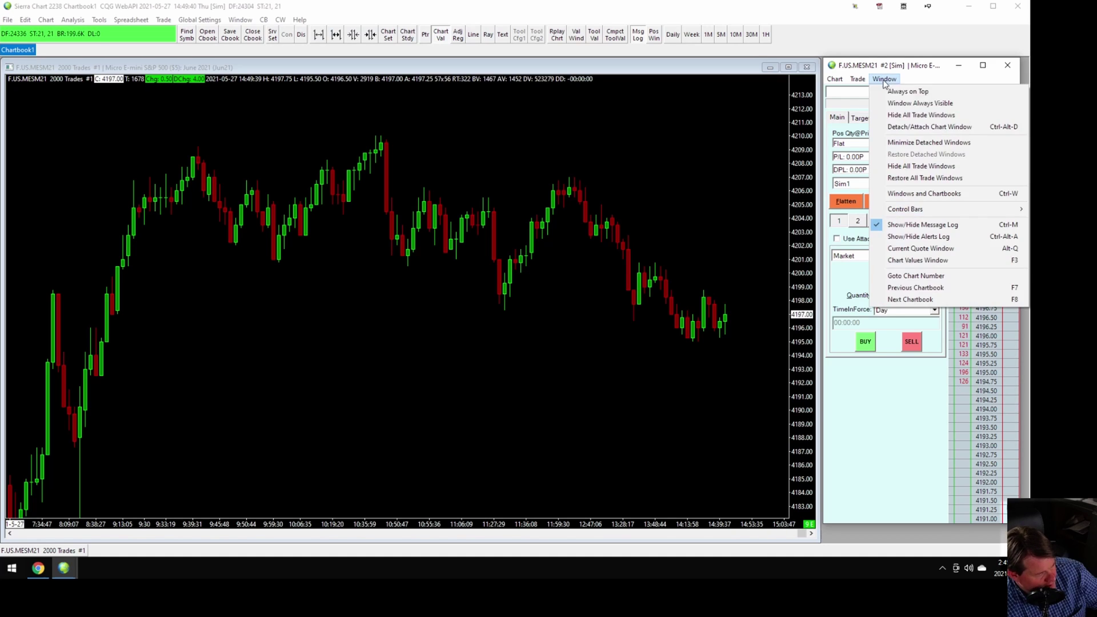
left_click(914, 104)
left_click_drag(912, 68, 909, 70)
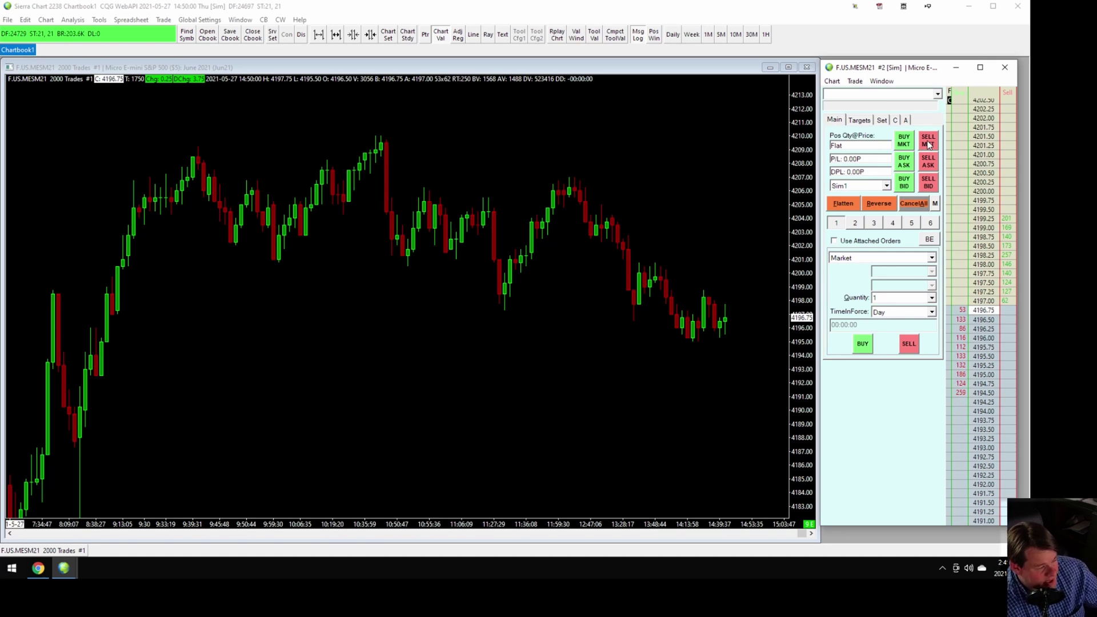
Step: Load the SimpleBracket trade configuration in the trading DOM and show its target and stop orders
left_click(903, 95)
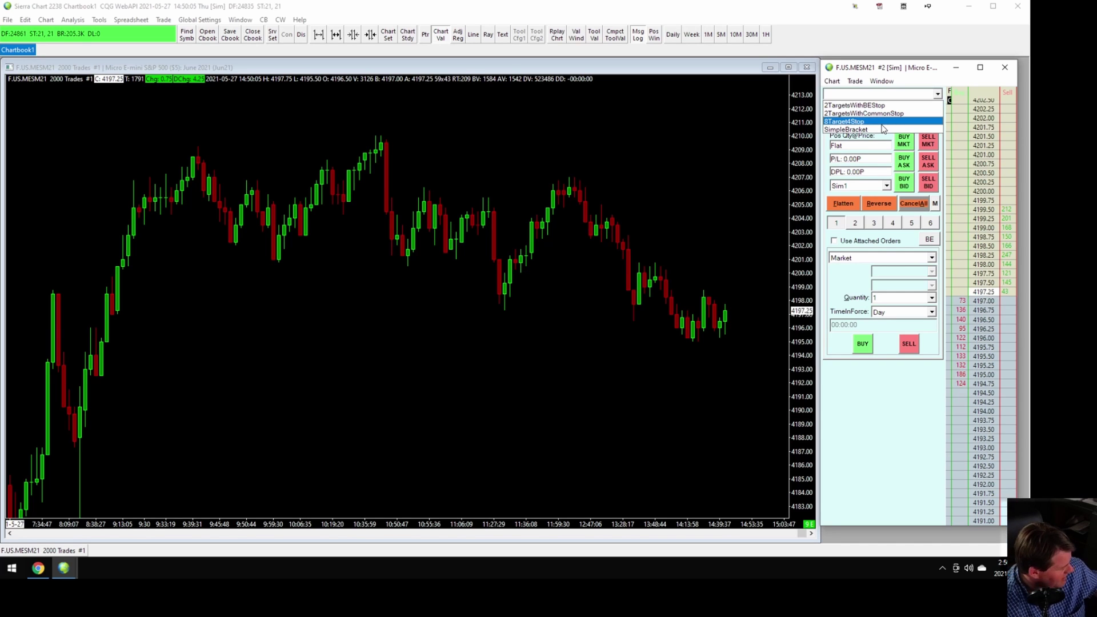
left_click(881, 129)
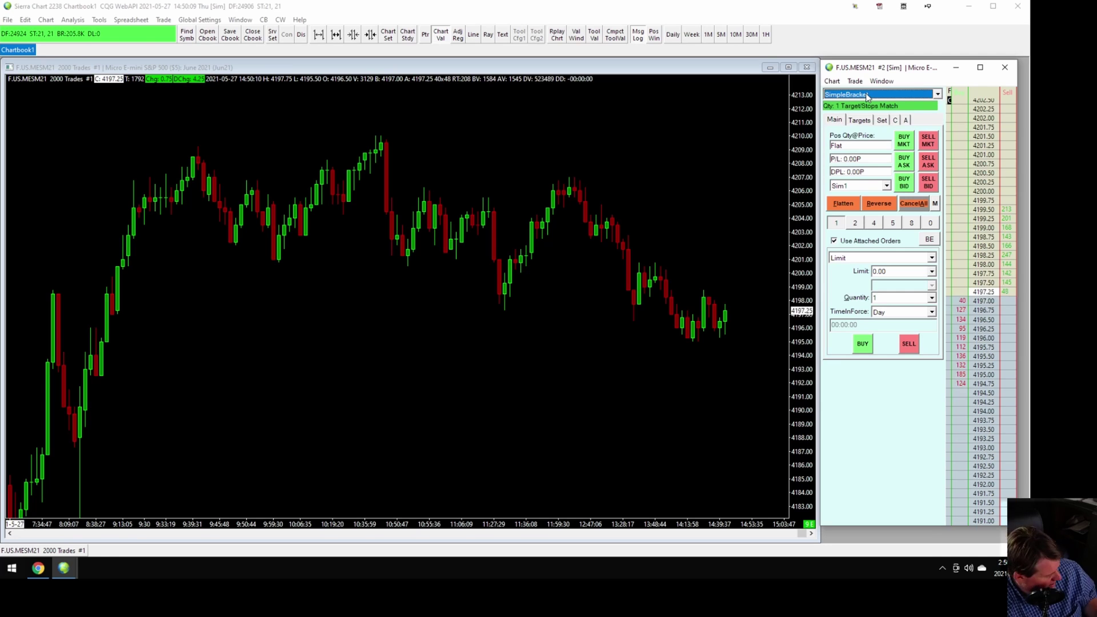
left_click(861, 121)
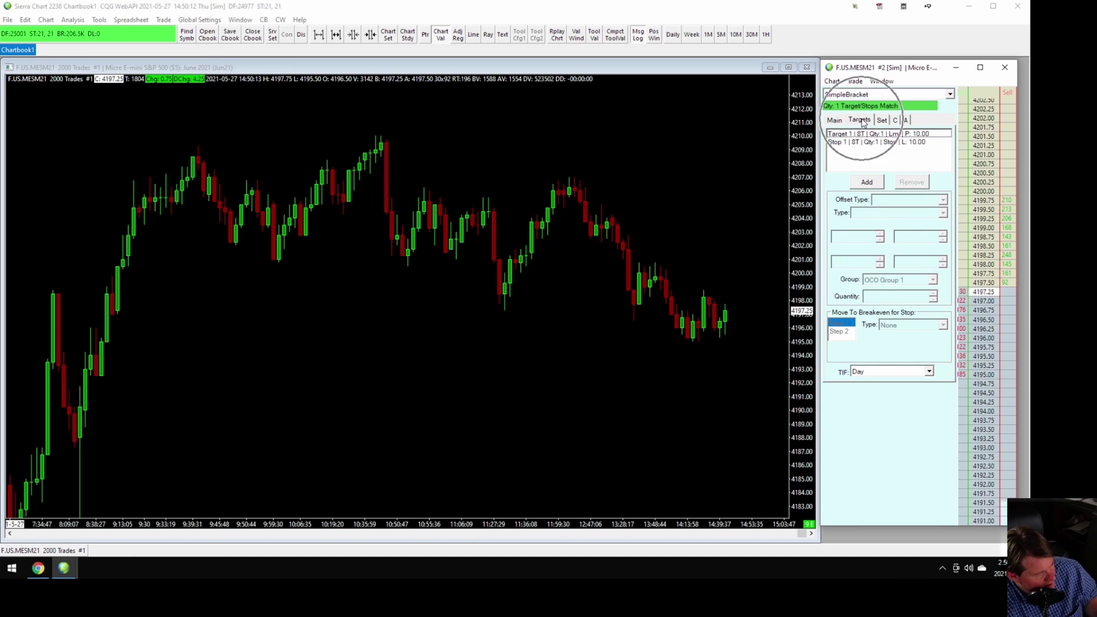
Step: Compare the bracket's target and stop entries, set Target 1's limit offset to 16 ticks and return to the main order controls
left_click(867, 135)
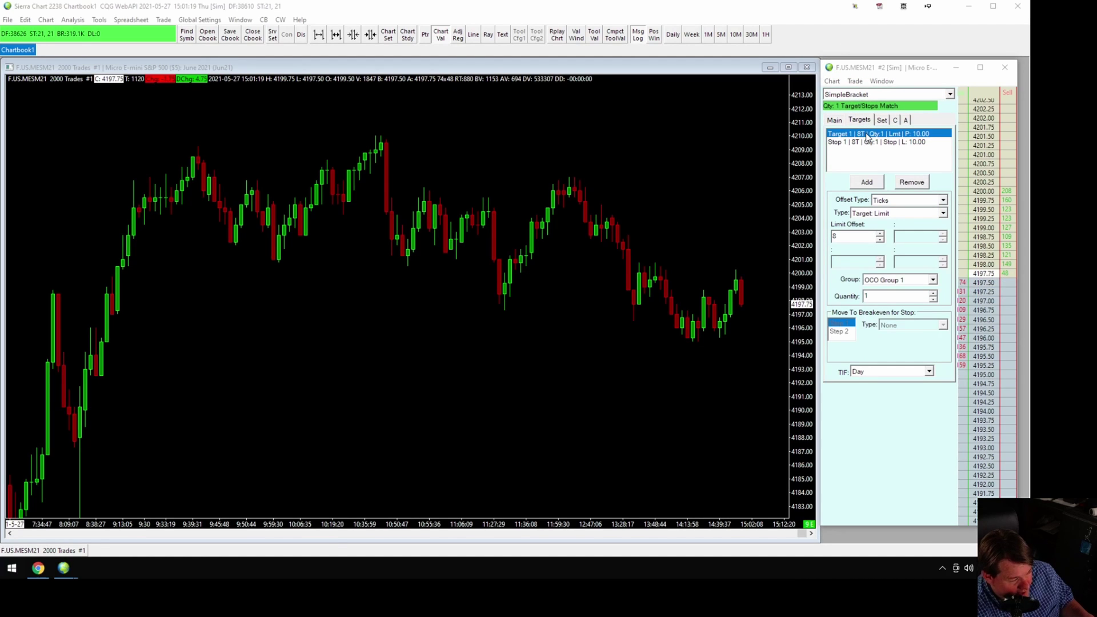
left_click(865, 142)
left_click(865, 136)
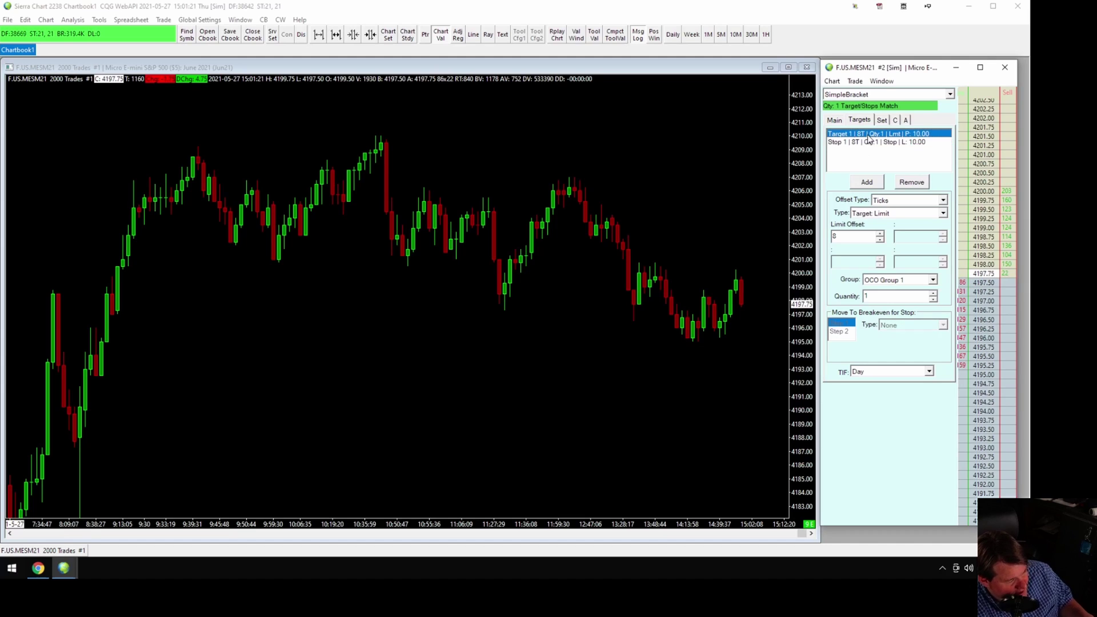
left_click(868, 144)
left_click(868, 137)
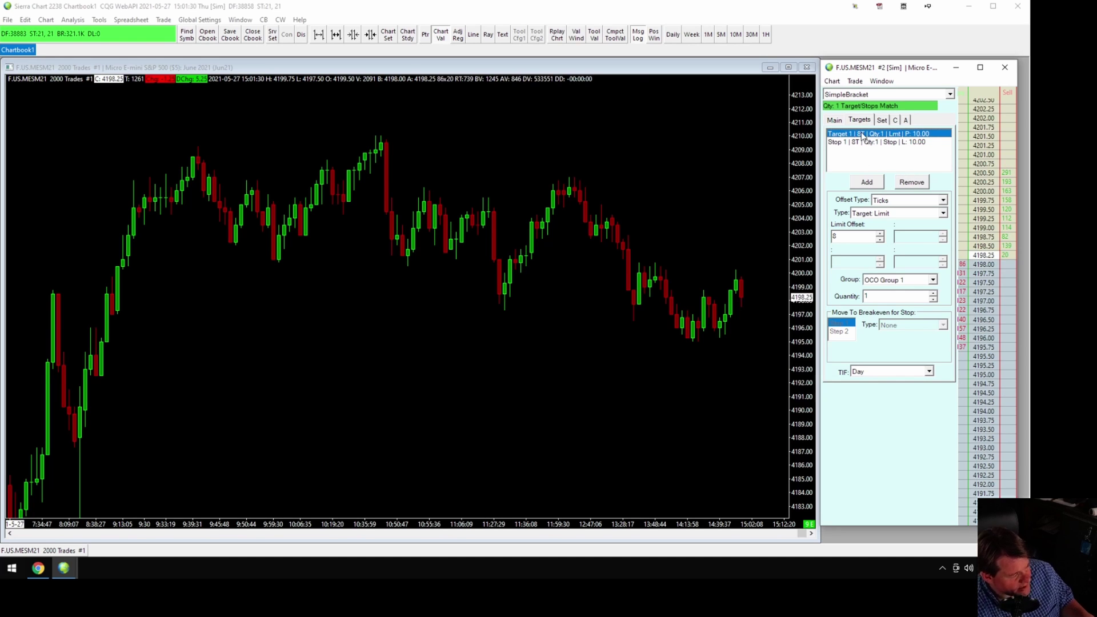
left_click(880, 236)
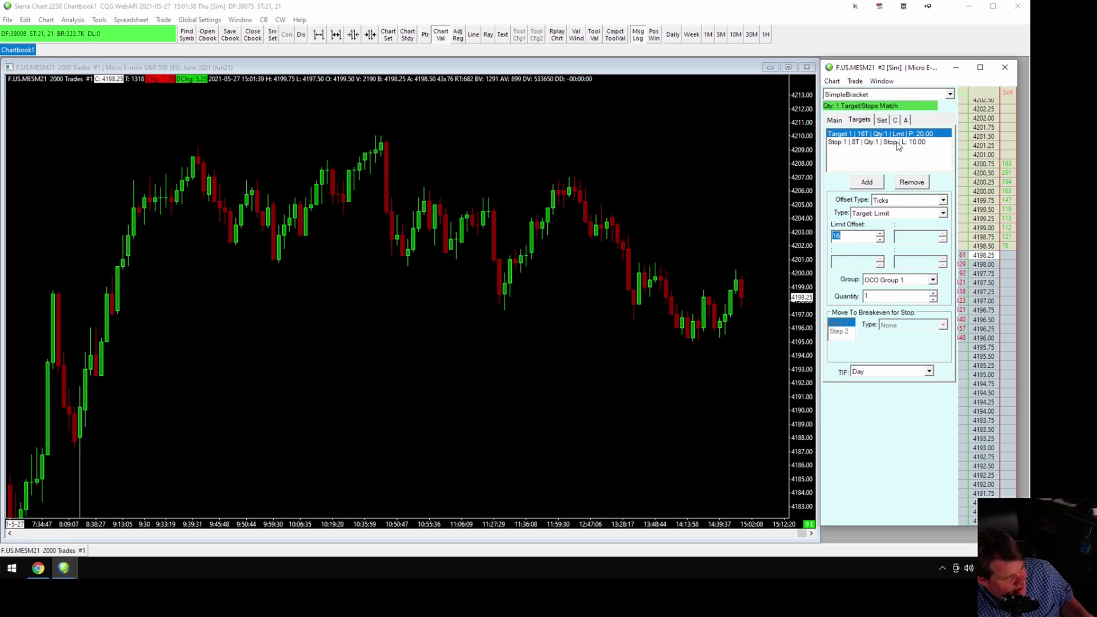
left_click(834, 120)
left_click(854, 120)
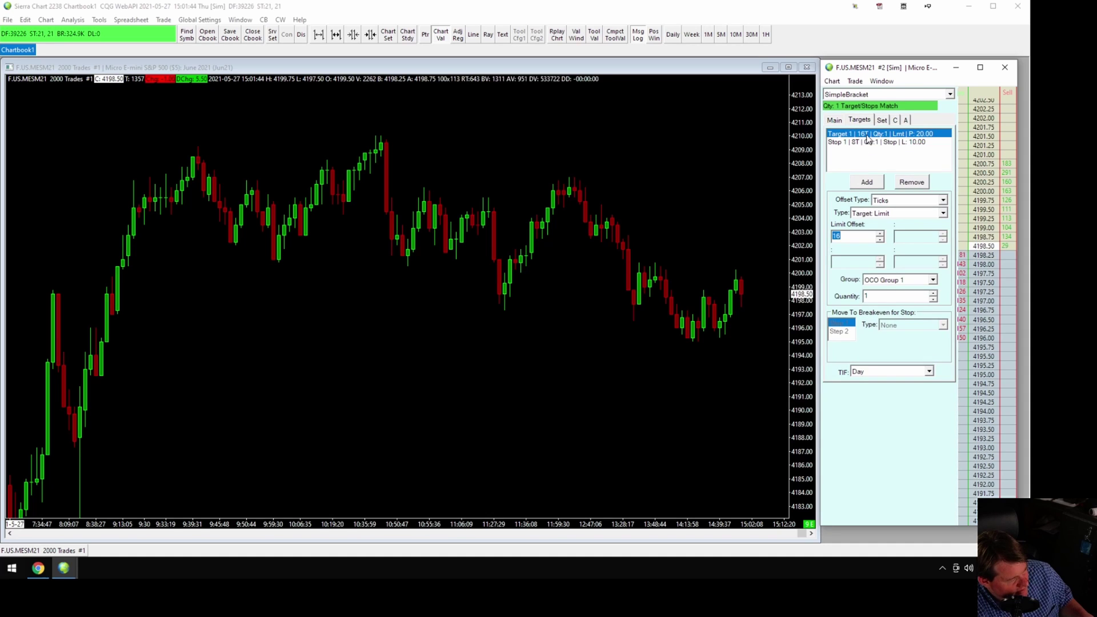
left_click(834, 120)
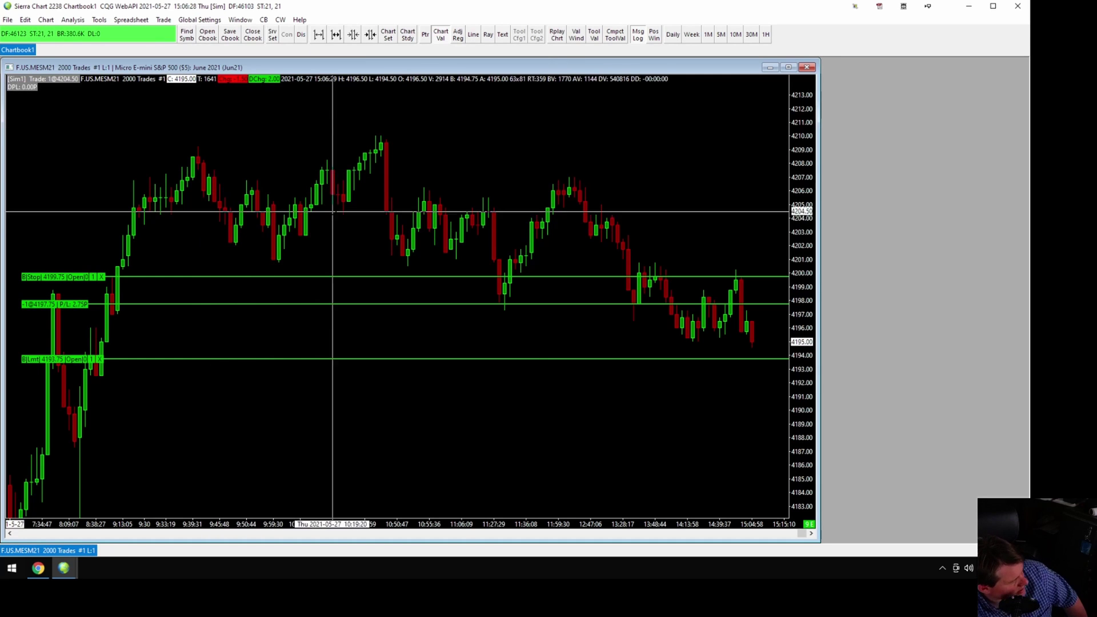
Step: Bring the hidden trading DOM window back into view and flatten the open short position
left_click(163, 19)
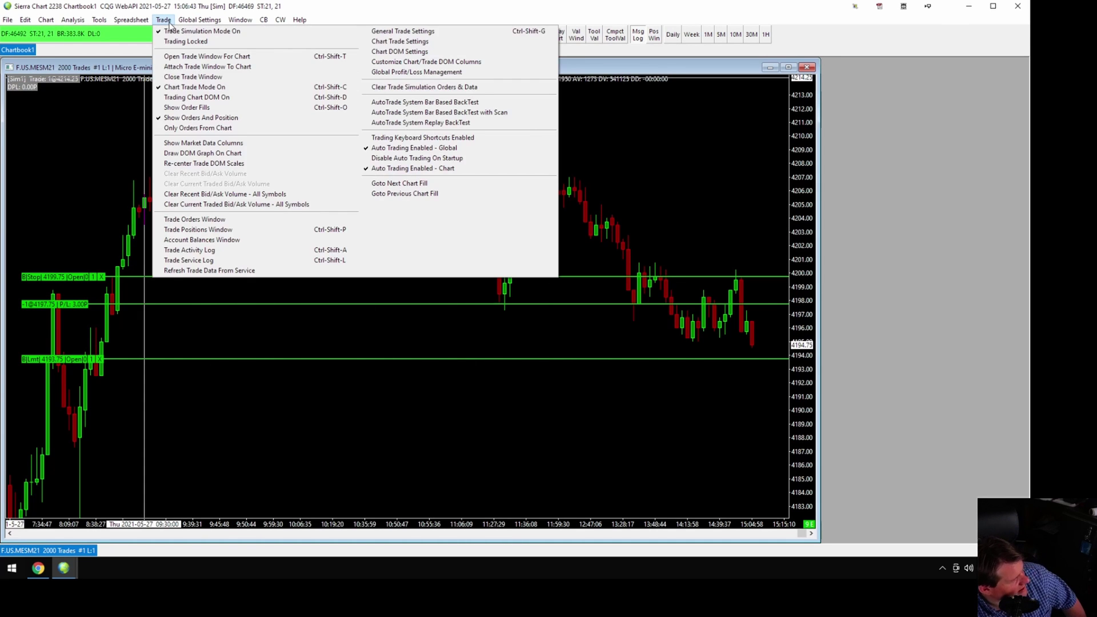
left_click(660, 386)
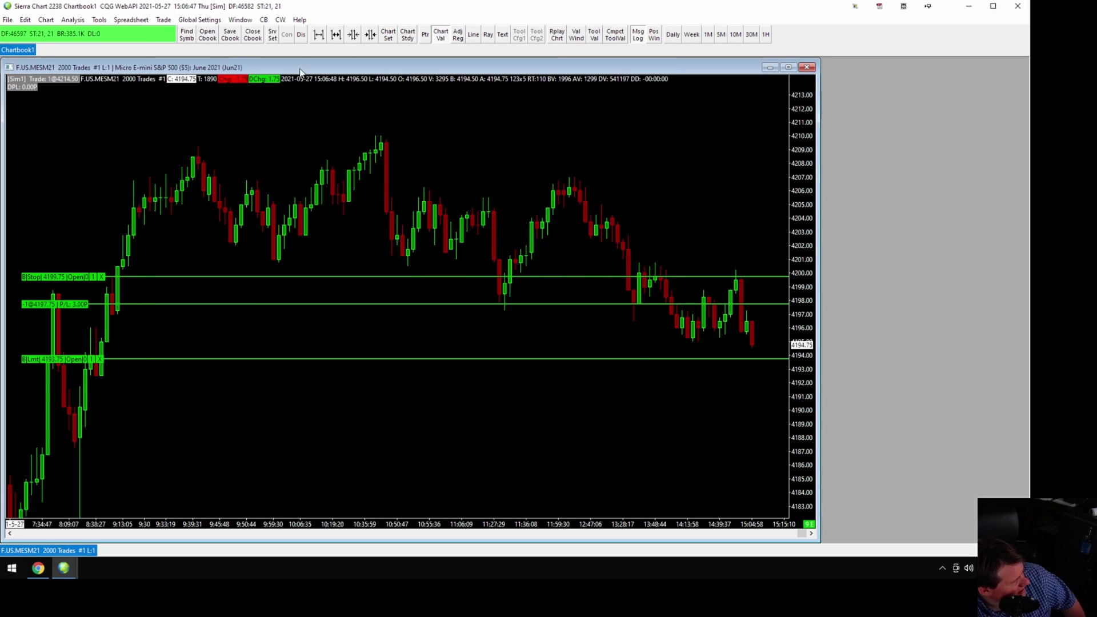
left_click(280, 19)
left_click(308, 38)
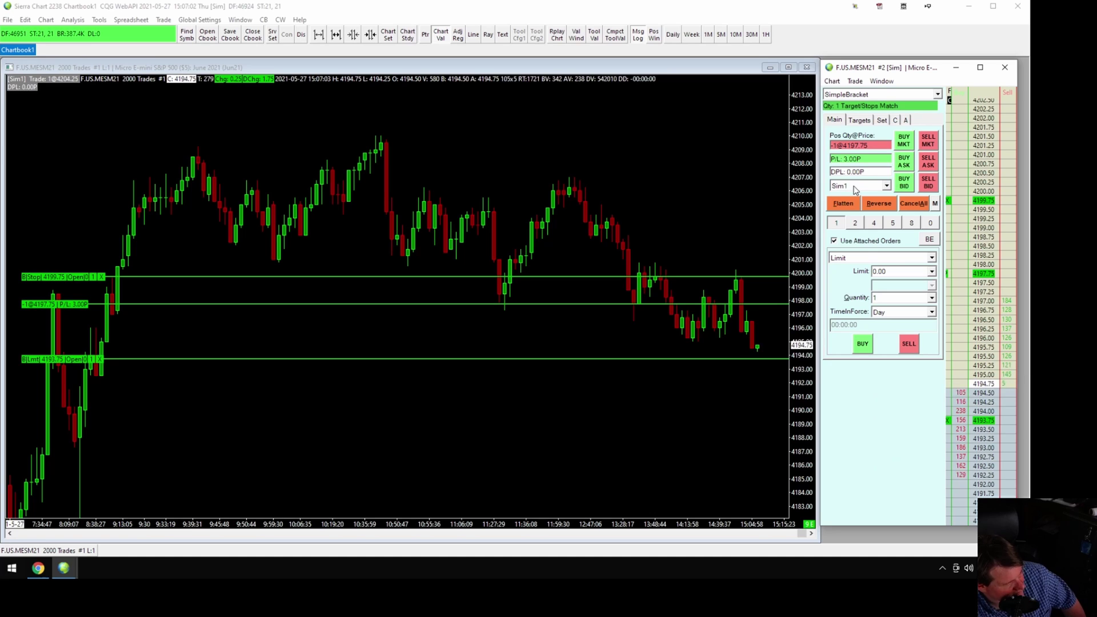
left_click(838, 204)
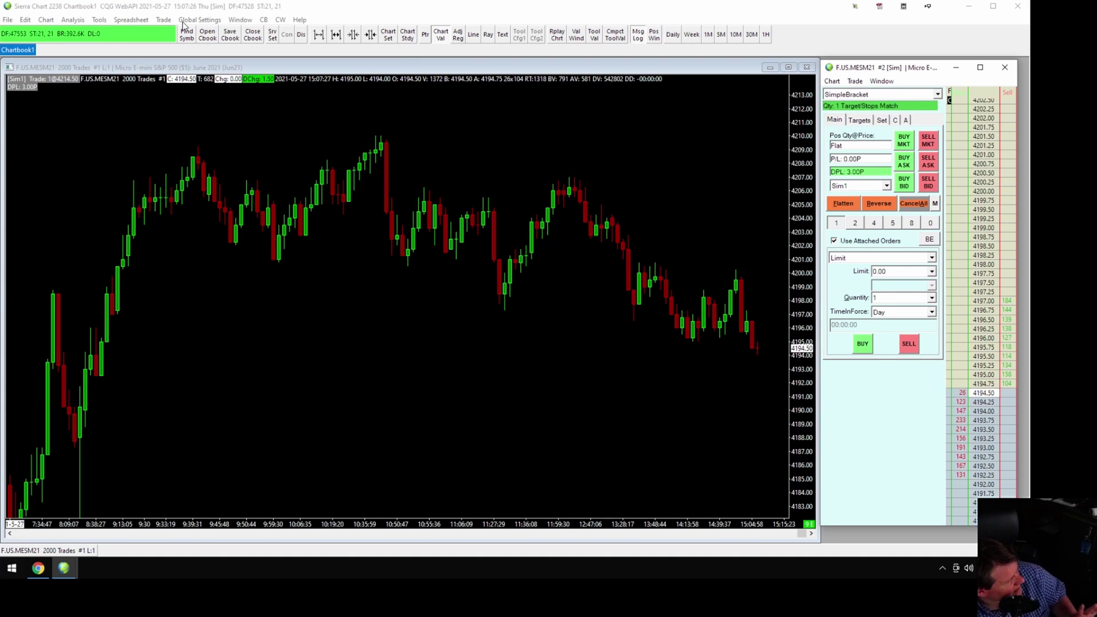
Step: Start disabling Trade Simulation Mode and decline the confirmation
left_click(164, 19)
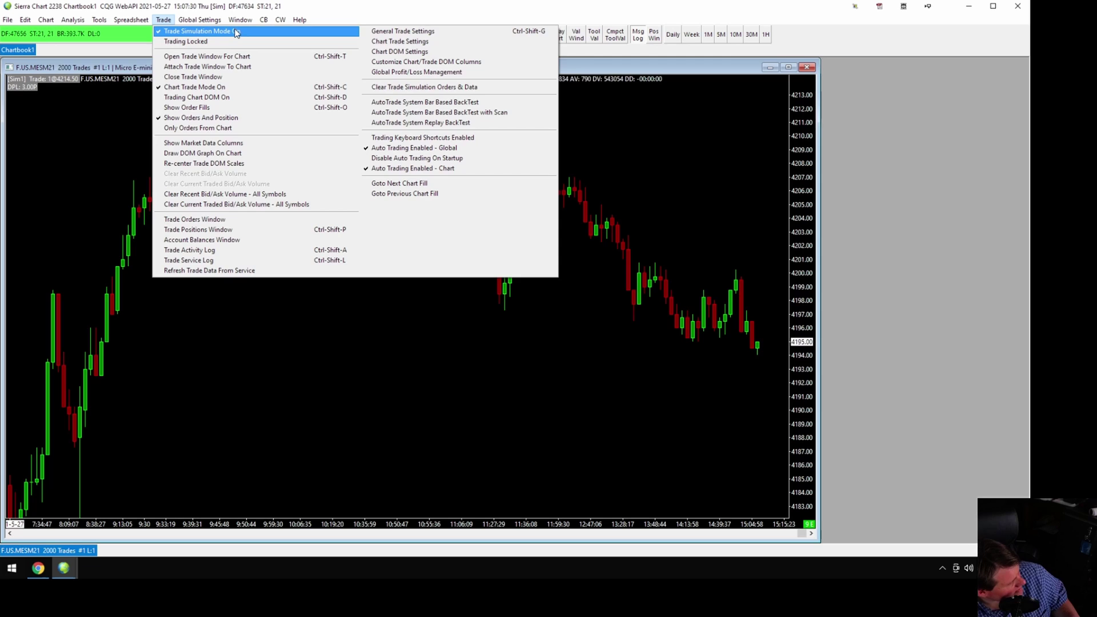
left_click(190, 32)
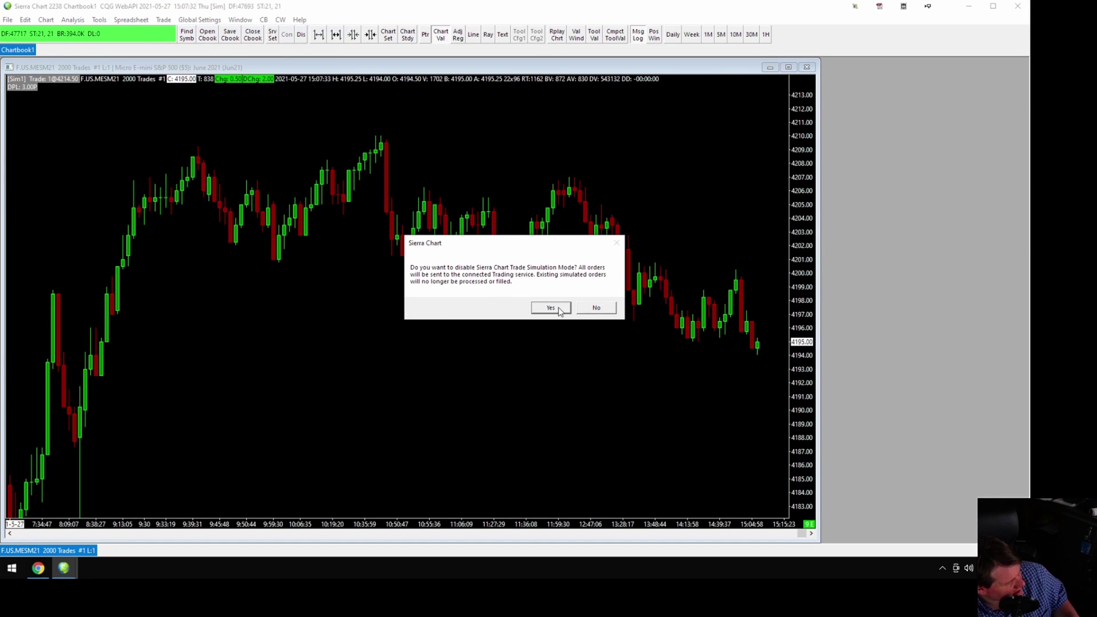
left_click(596, 308)
Step: Set the trading DOM window to Always on Top and look over its window and chart options
left_click(882, 82)
left_click(902, 92)
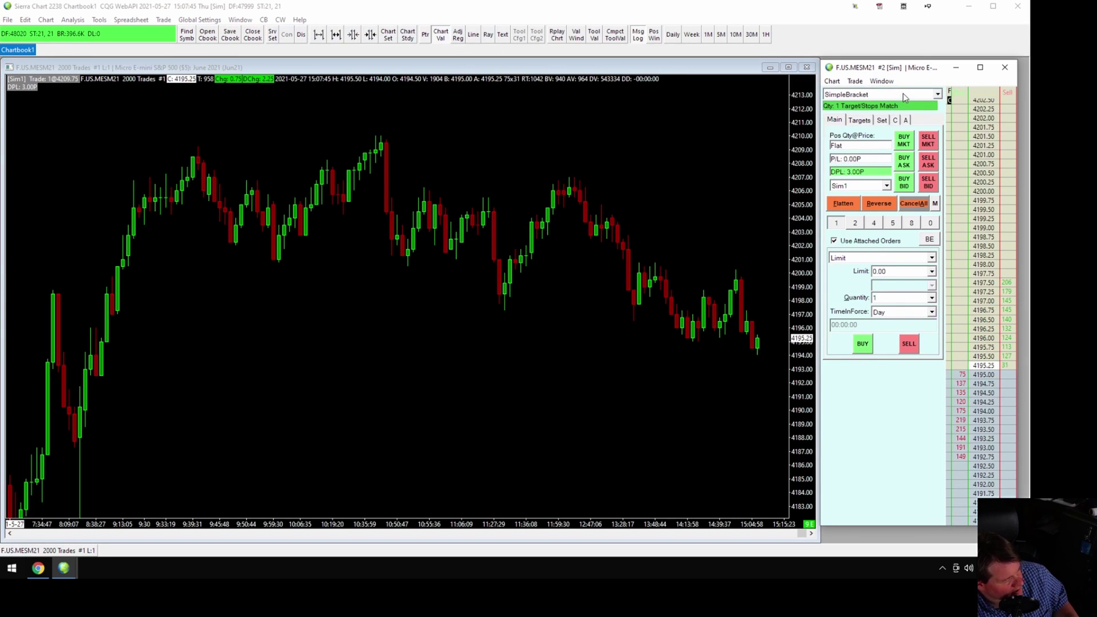
left_click(882, 81)
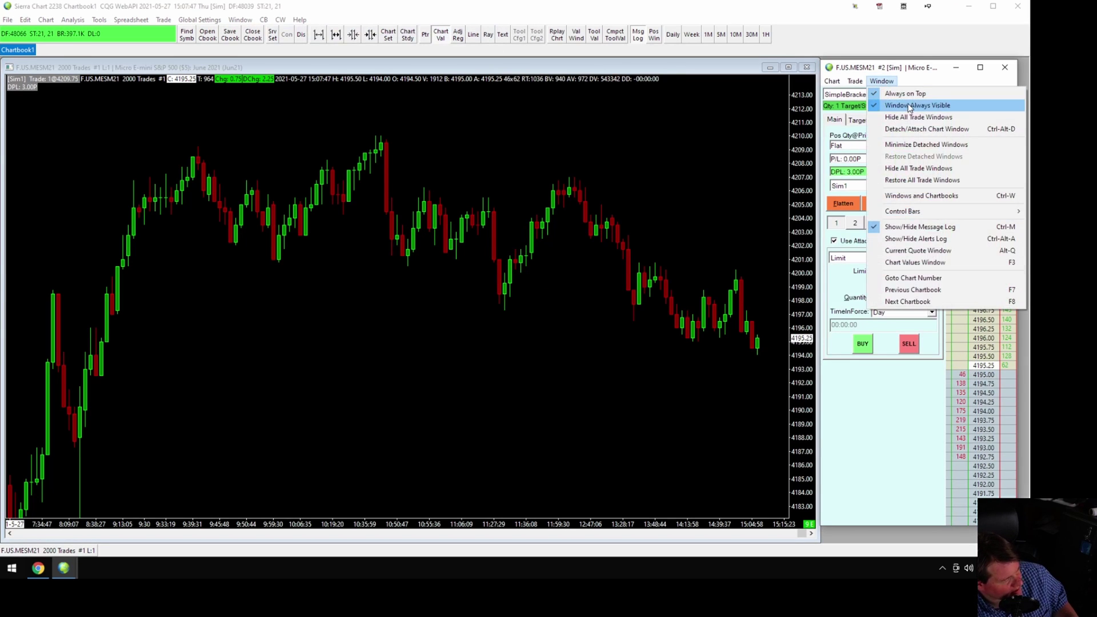
mouse_move(832, 81)
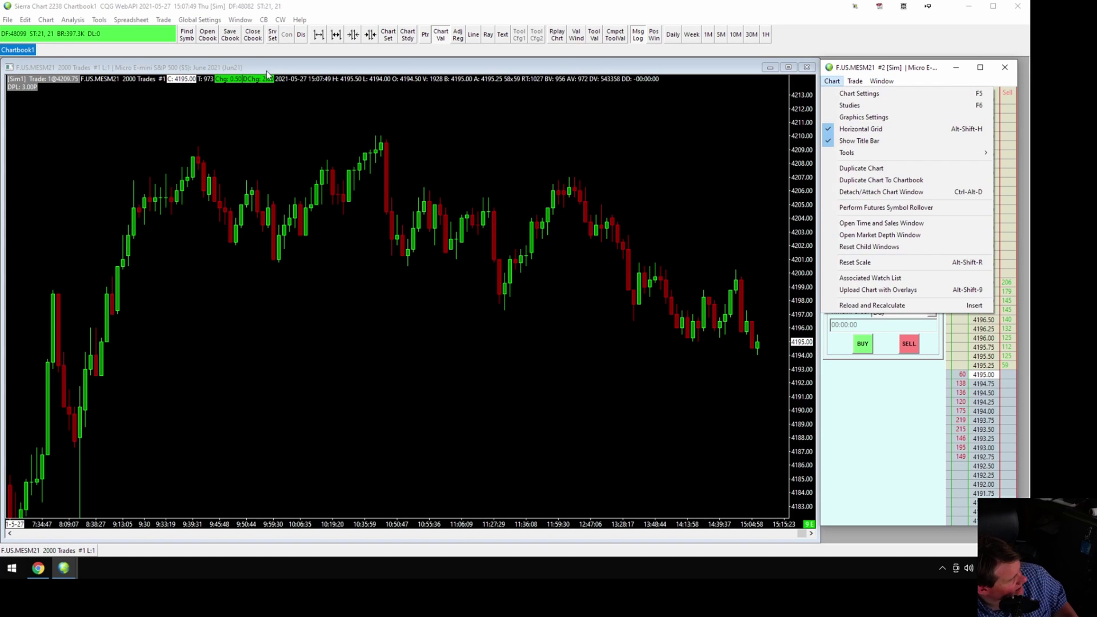
left_click(285, 72)
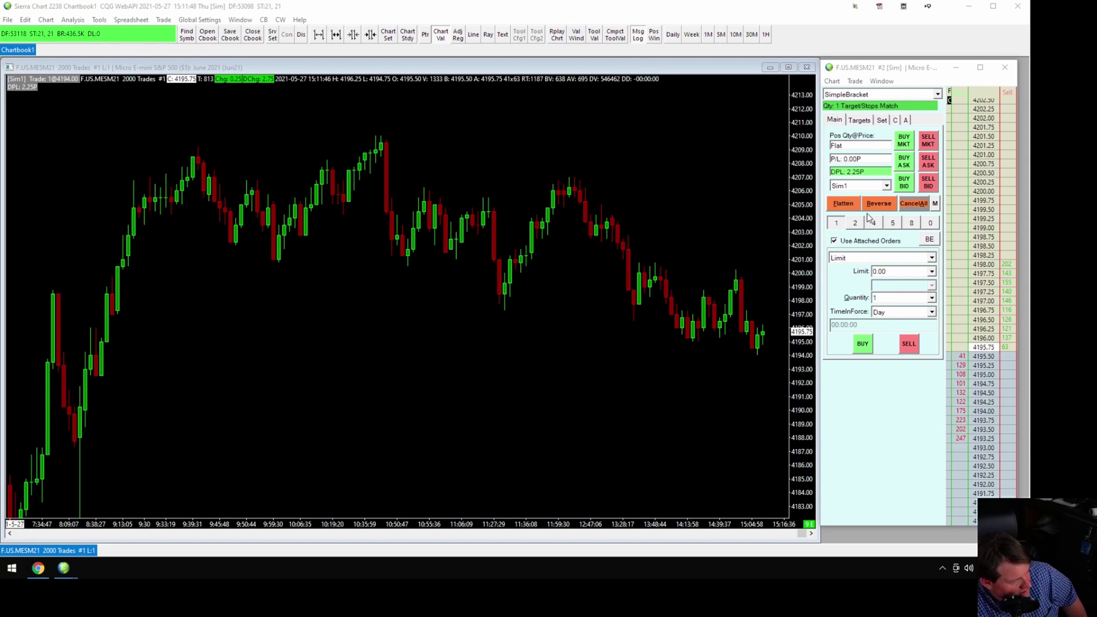
Step: Buy one contract at market and another from the DOM's buy column, moving the stop to breakeven each time
left_click(902, 143)
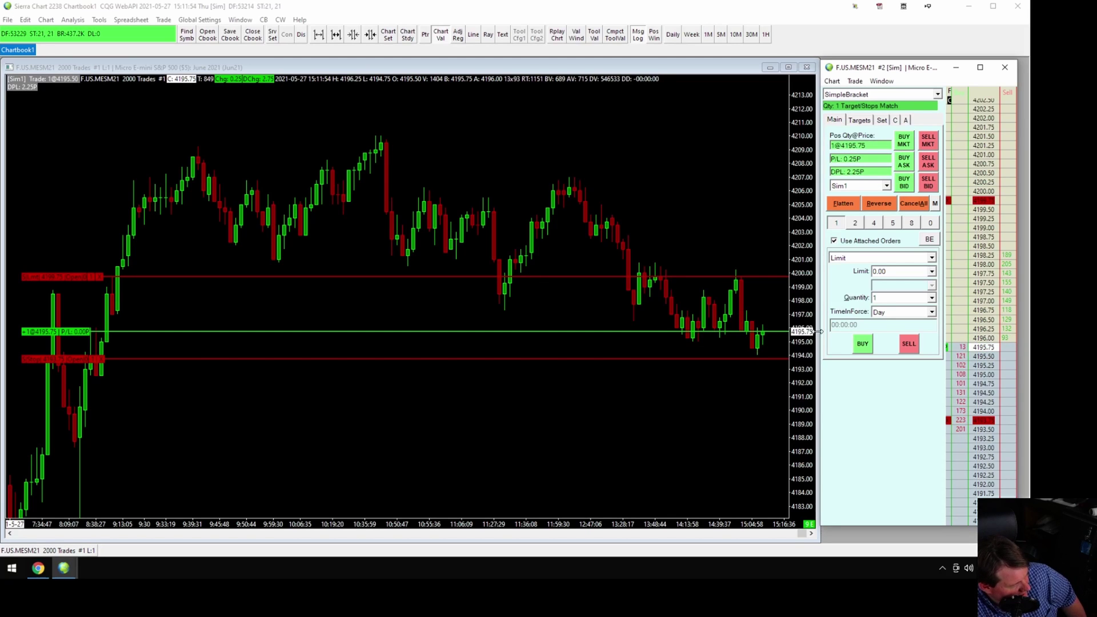
left_click(929, 240)
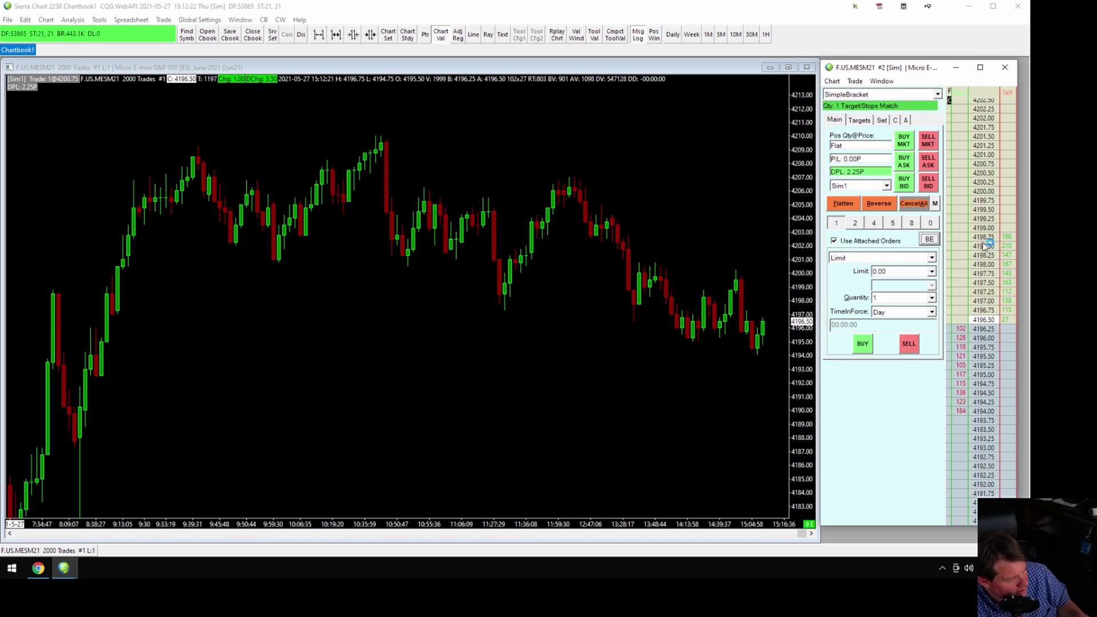
left_click(965, 320)
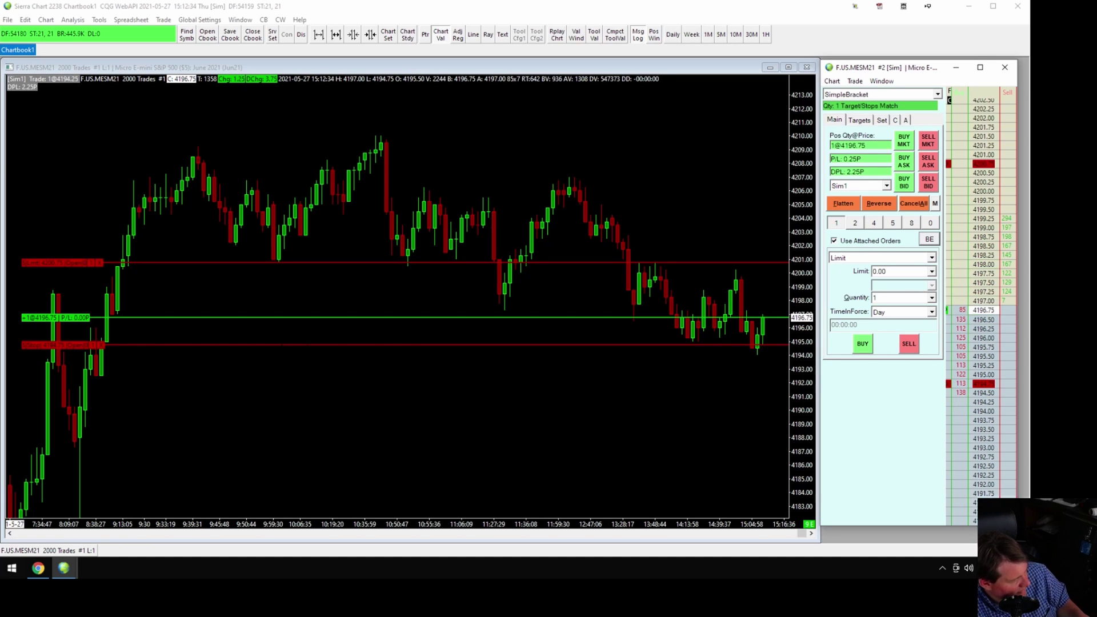
left_click(929, 239)
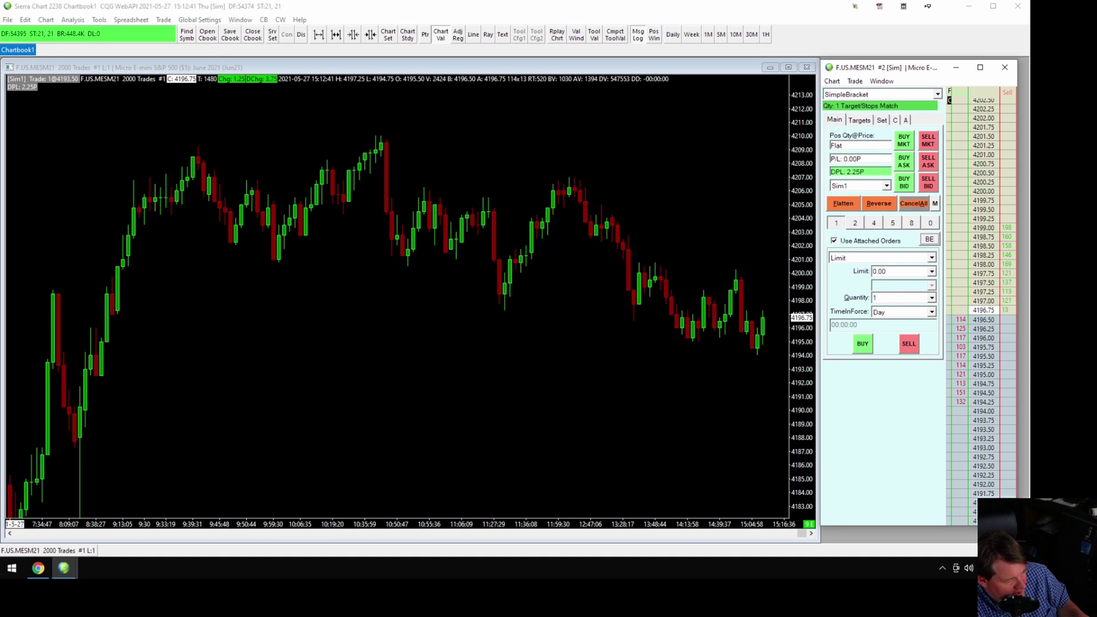
Step: Place a one-contract bracketed sell limit order at 4197.75 on the DOM and cancel all orders
left_click(1006, 274)
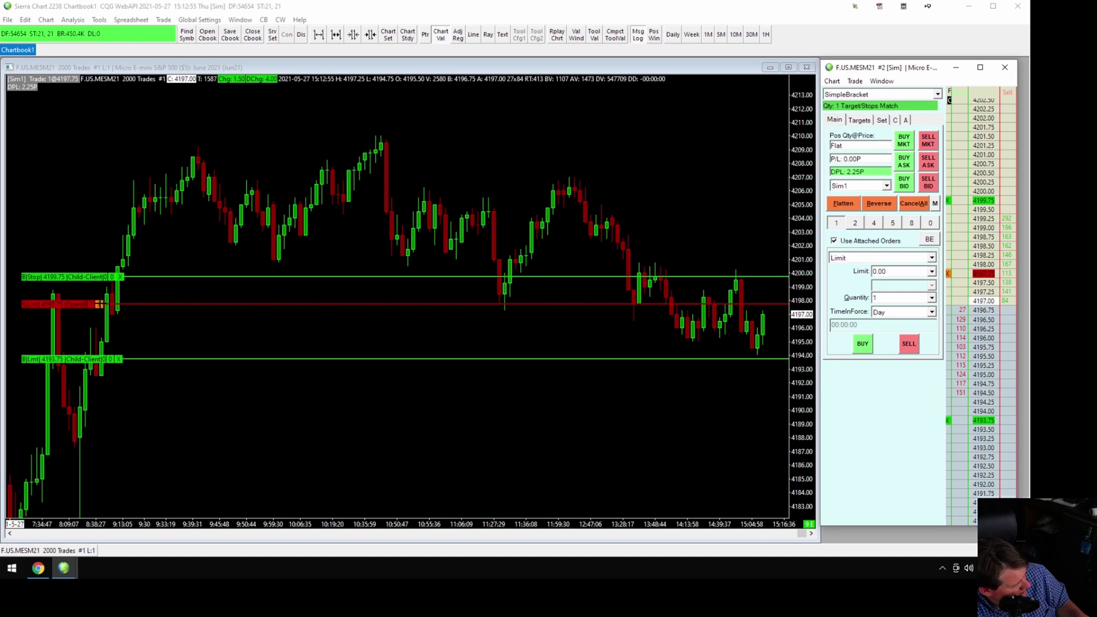
left_click(913, 204)
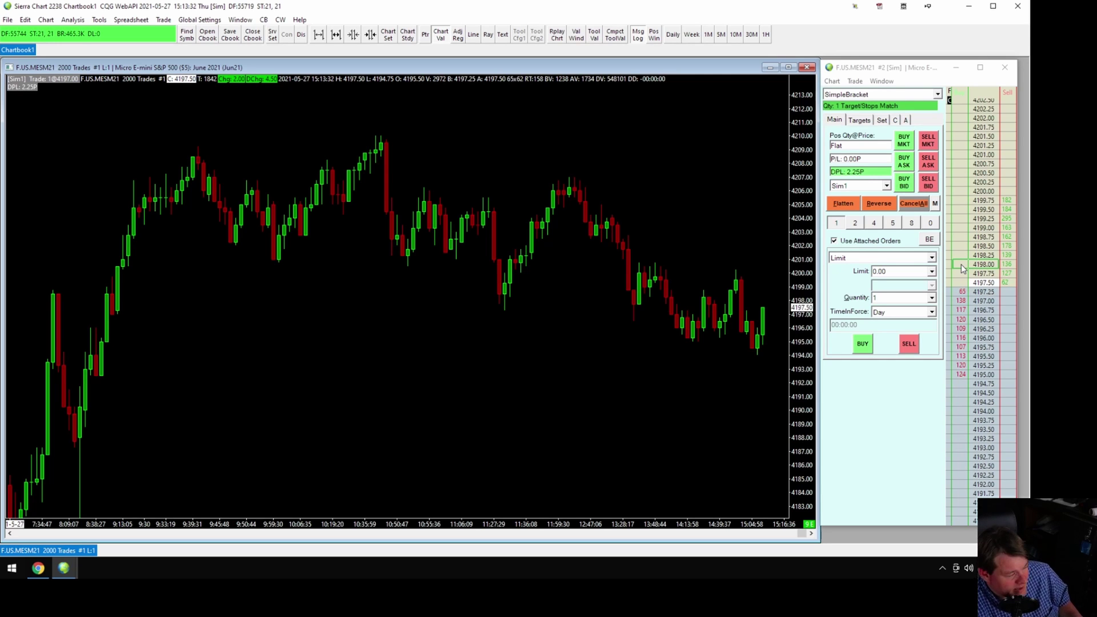
Step: Place a one-contract bracketed sell limit order at 4198.00 on the DOM and move it to 4197.75 on the chart
left_click(1011, 263)
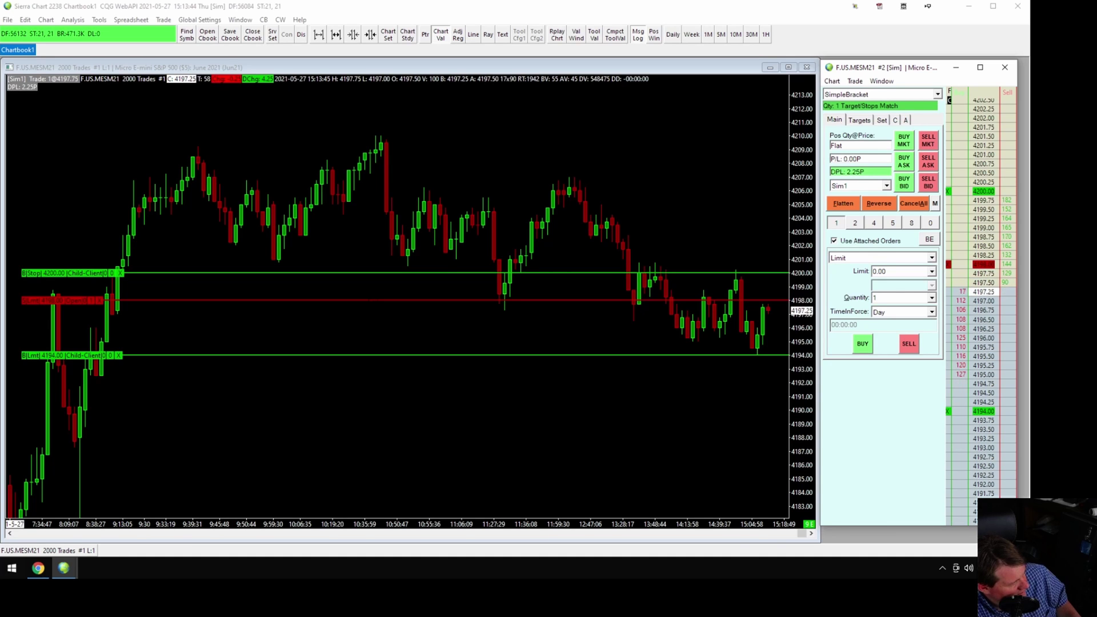
left_click_drag(58, 299, 57, 304)
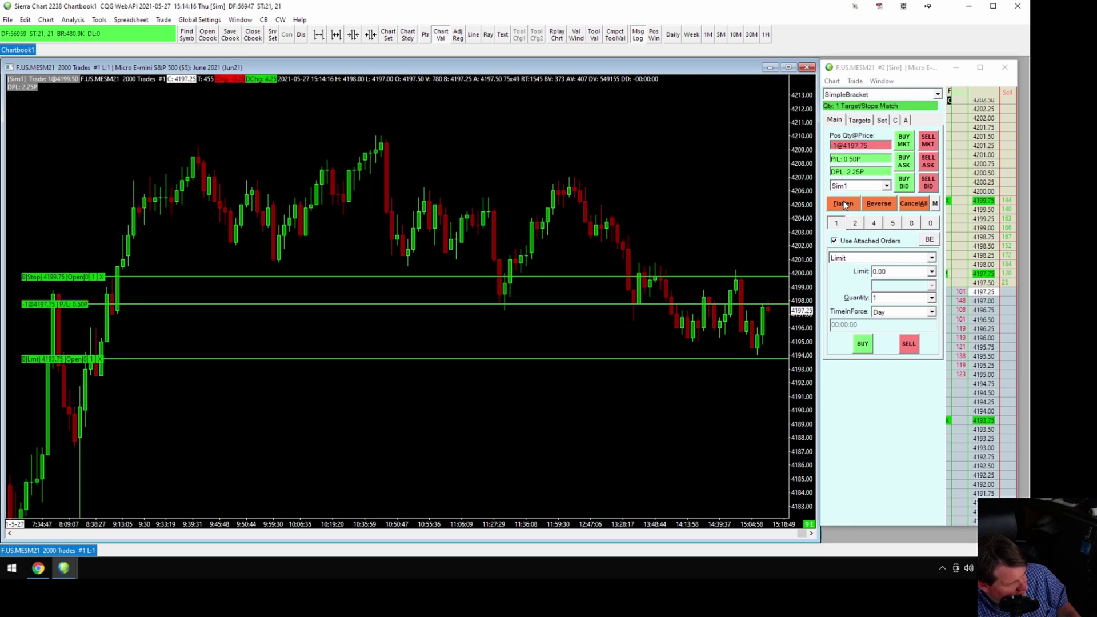
Step: Flatten the open short position and try the order quantity presets 5 and 8
left_click(844, 204)
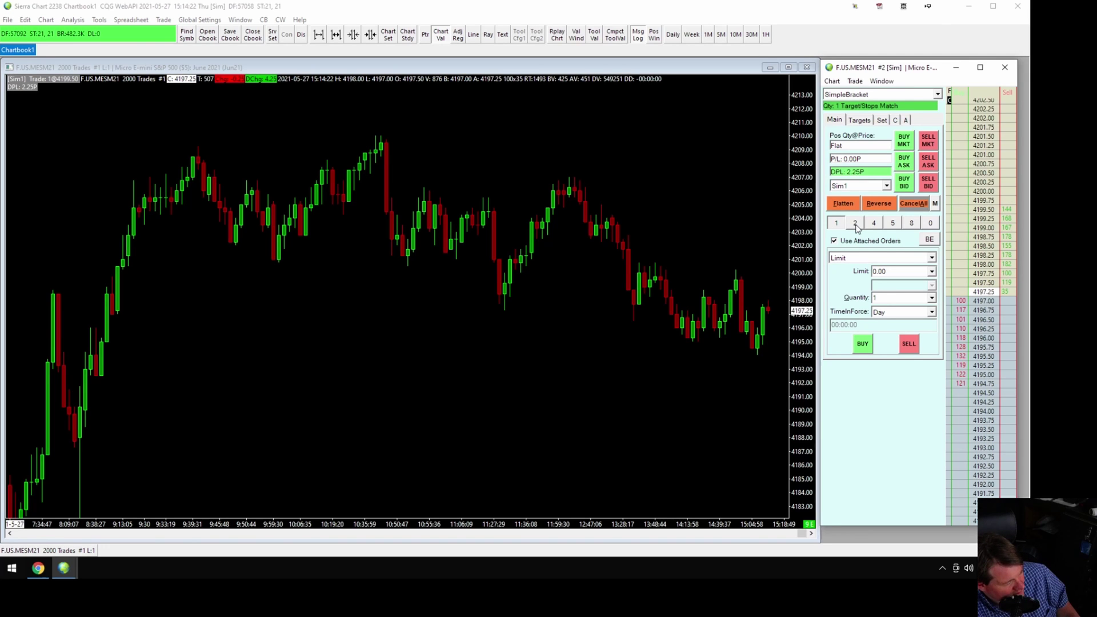
left_click(892, 223)
left_click(910, 223)
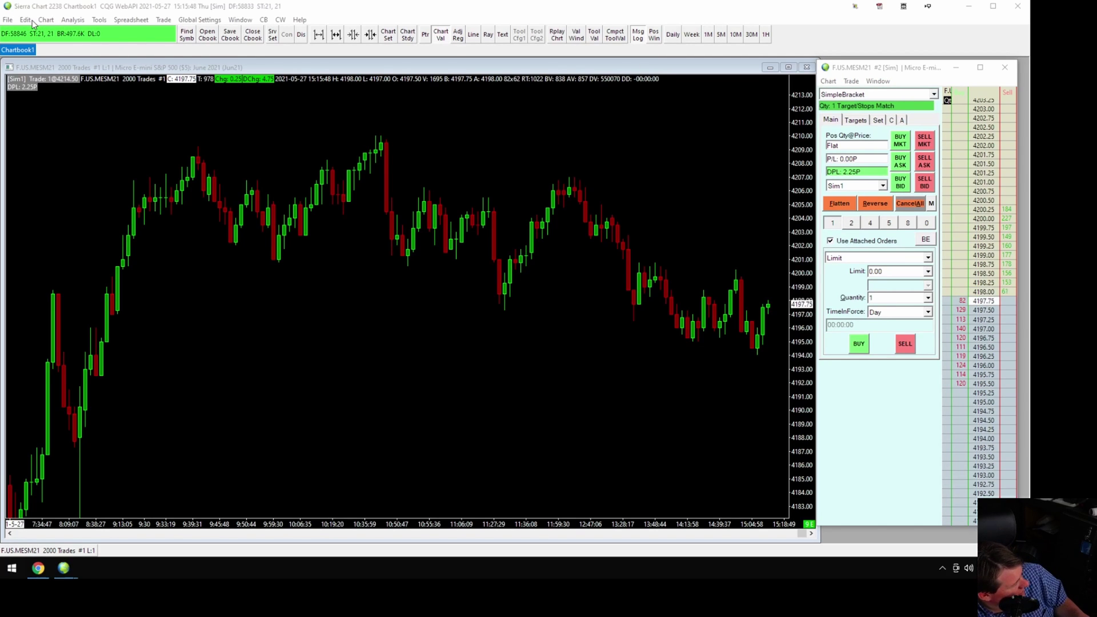
Step: Open the Time and Sales window for the 2000-trade Micro E-mini S&P 500 chart
left_click(26, 20)
left_click(26, 20)
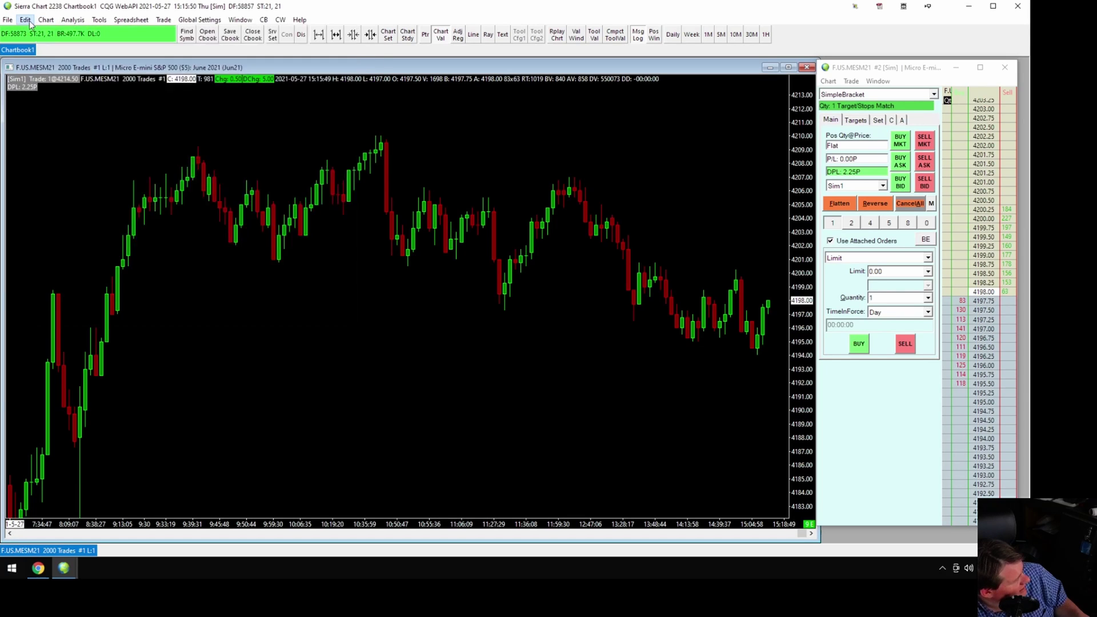
left_click(9, 20)
left_click(13, 22)
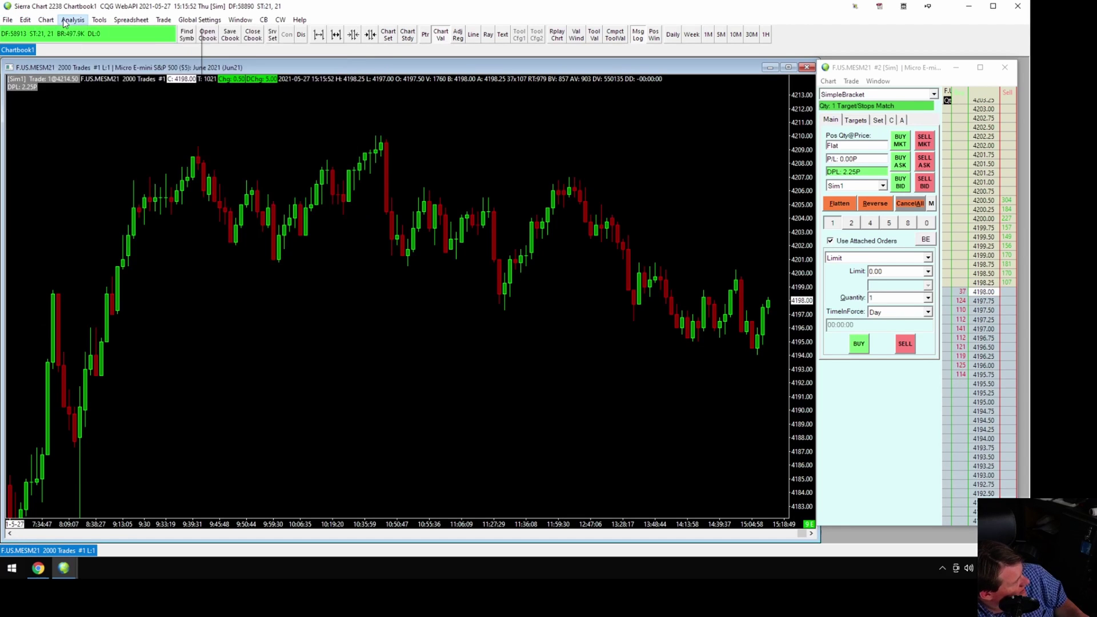
left_click(98, 20)
mouse_move(46, 20)
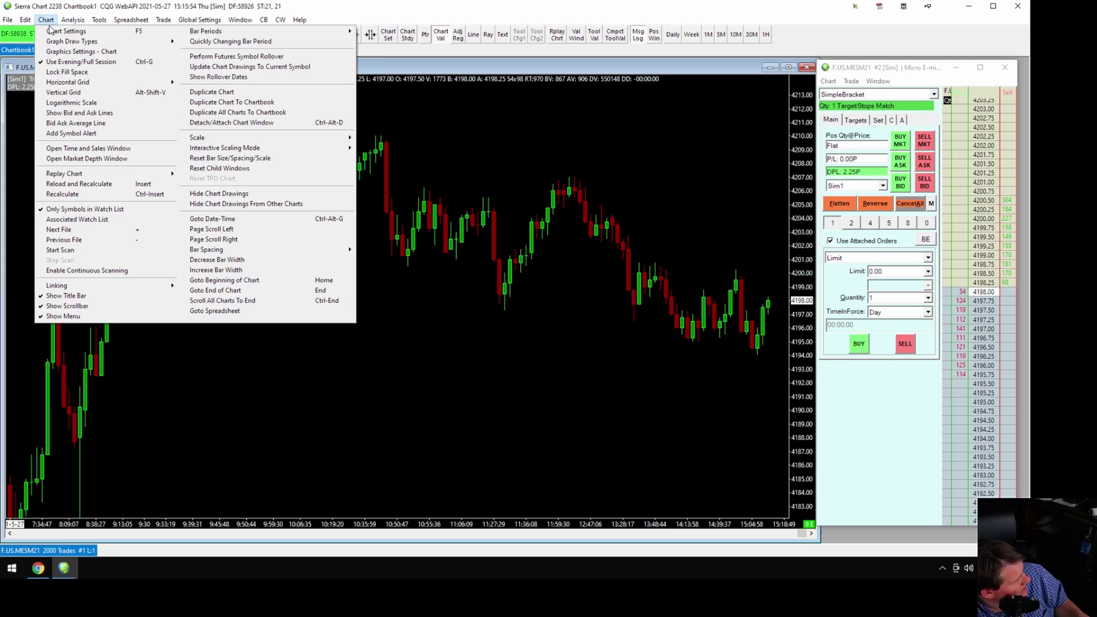
left_click(89, 149)
Step: Position the Time and Sales window over the chart and enlarge it until all its columns are in view
left_click_drag(112, 80, 582, 86)
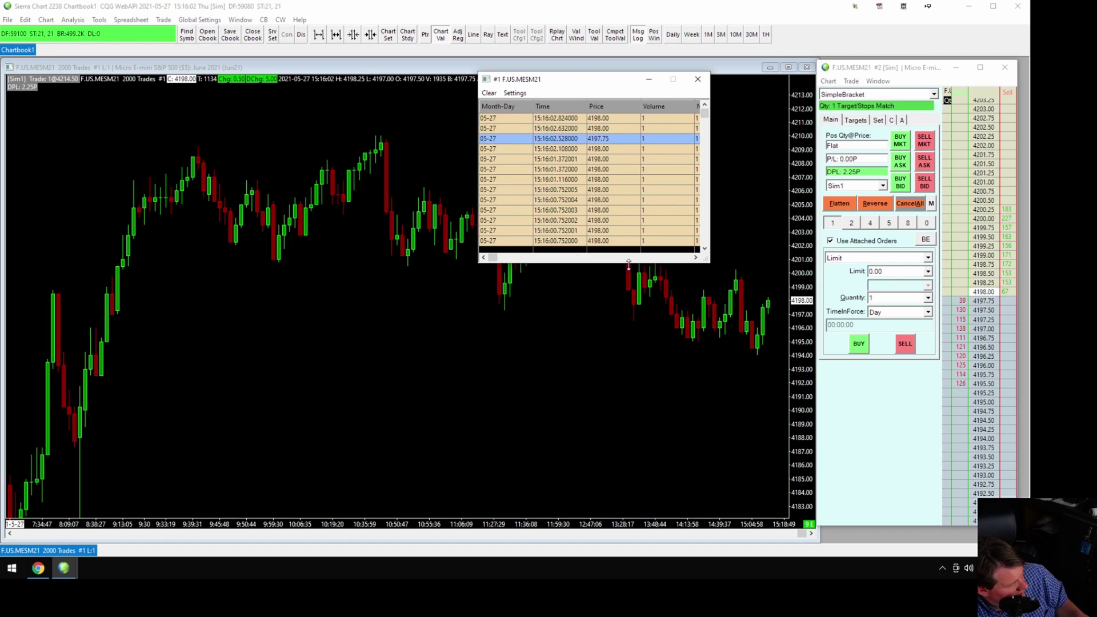
left_click_drag(637, 303, 649, 475)
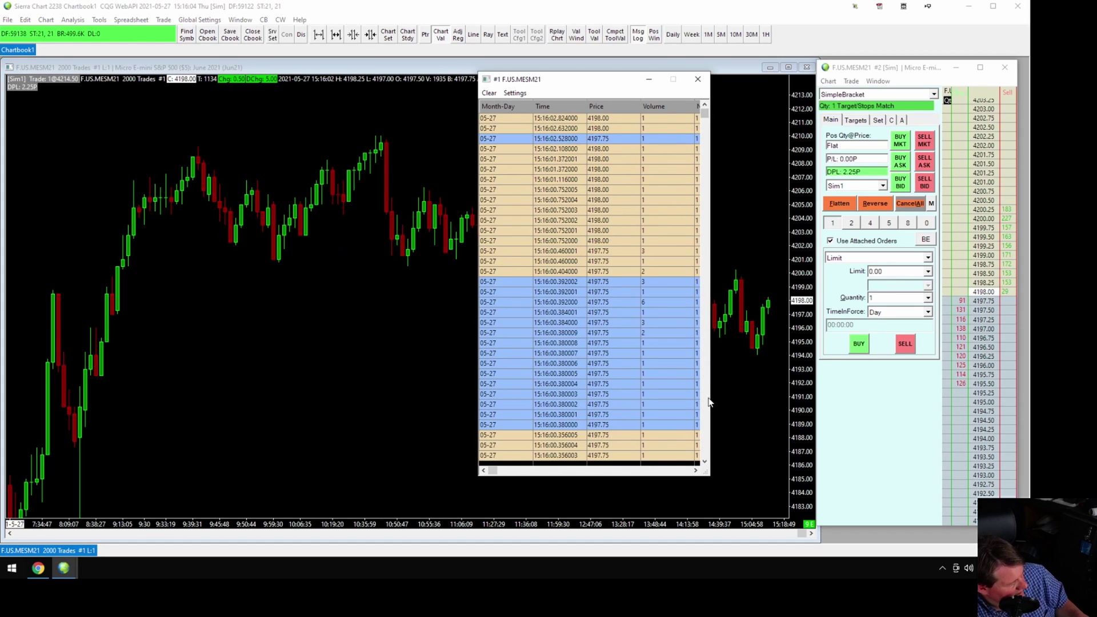
left_click_drag(710, 387, 818, 387)
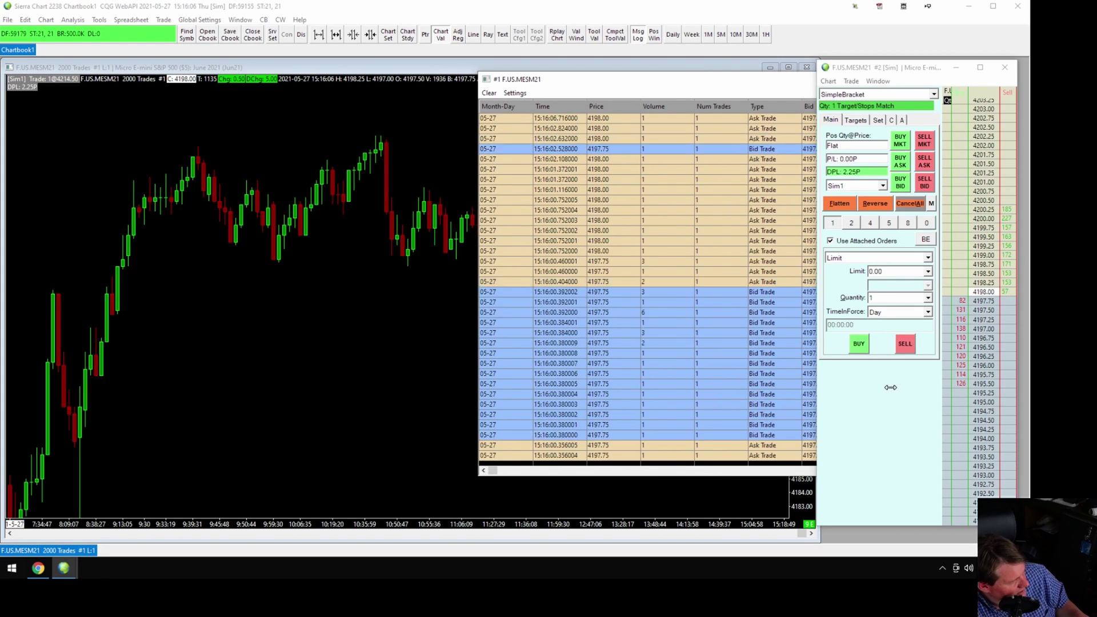
left_click_drag(628, 82, 389, 84)
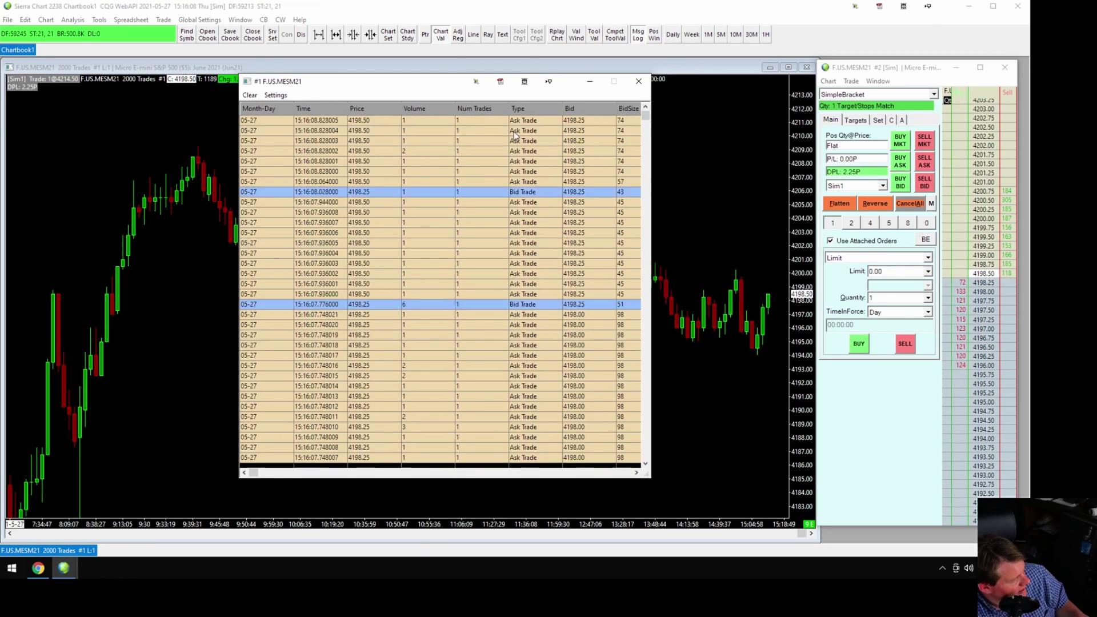
left_click_drag(653, 183, 775, 188)
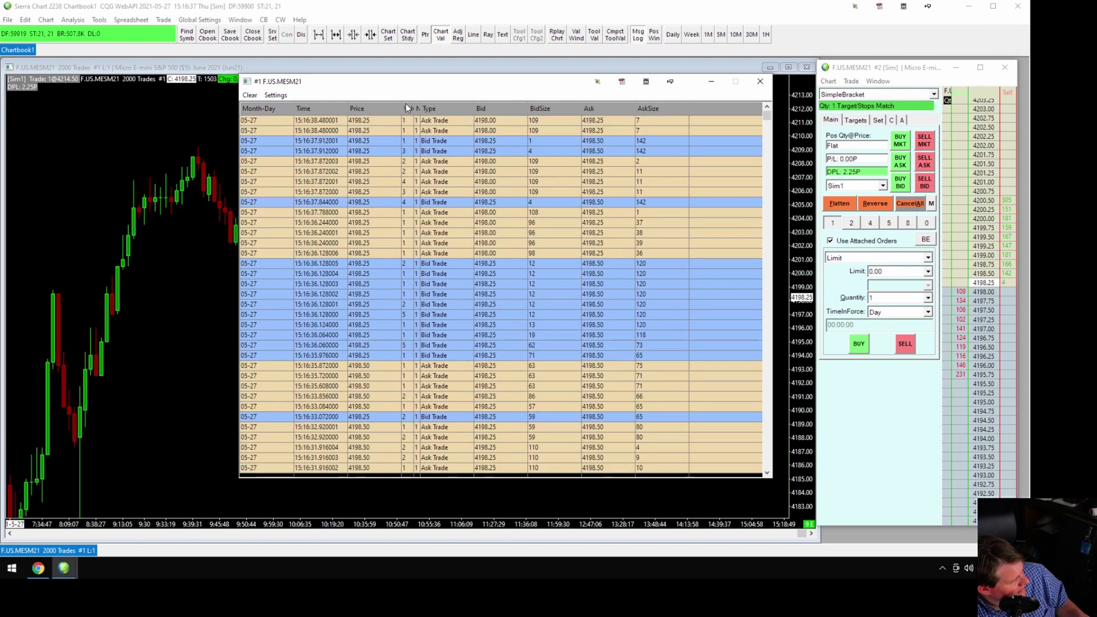
Step: Narrow the Price and Month-Day columns and place the compacted Time and Sales window over the chart's later bars
left_click_drag(401, 107, 375, 111)
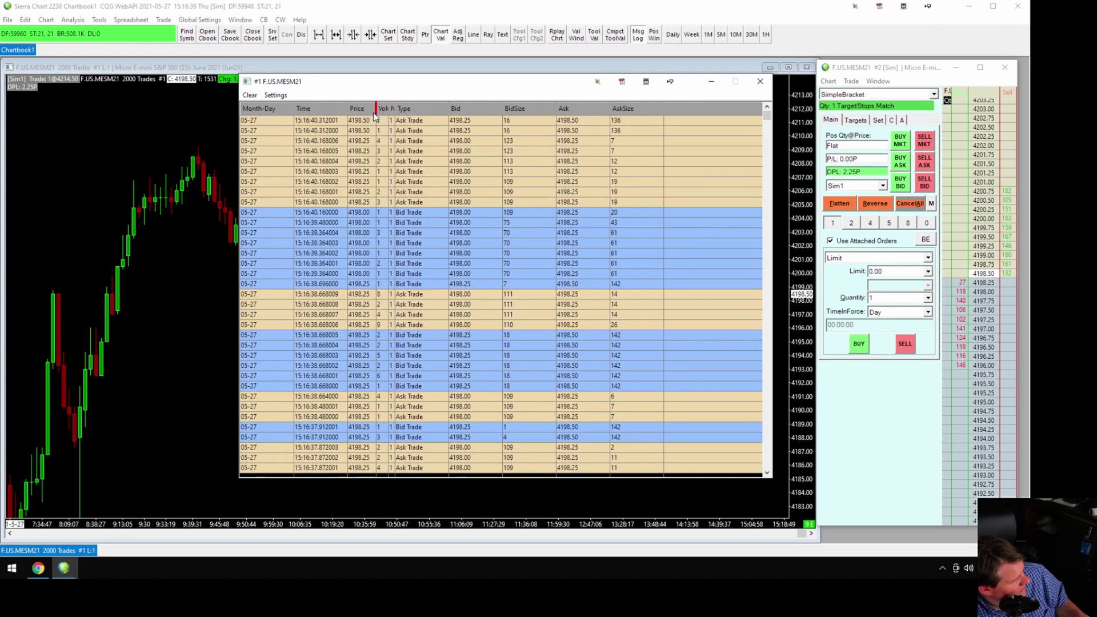
left_click_drag(295, 109, 278, 112)
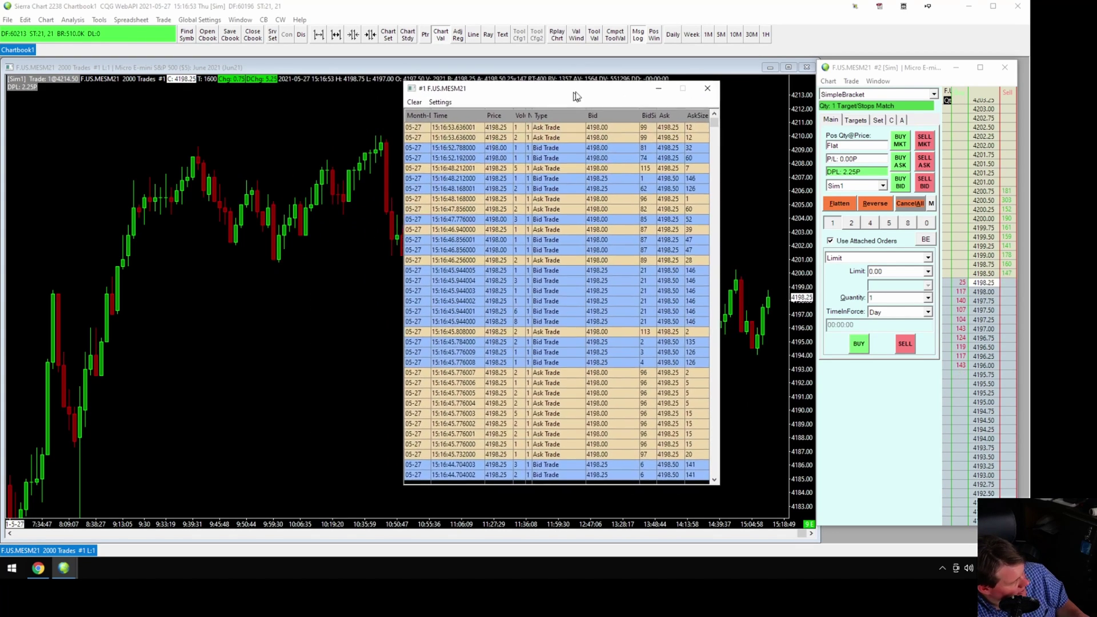
left_click_drag(575, 96, 582, 93)
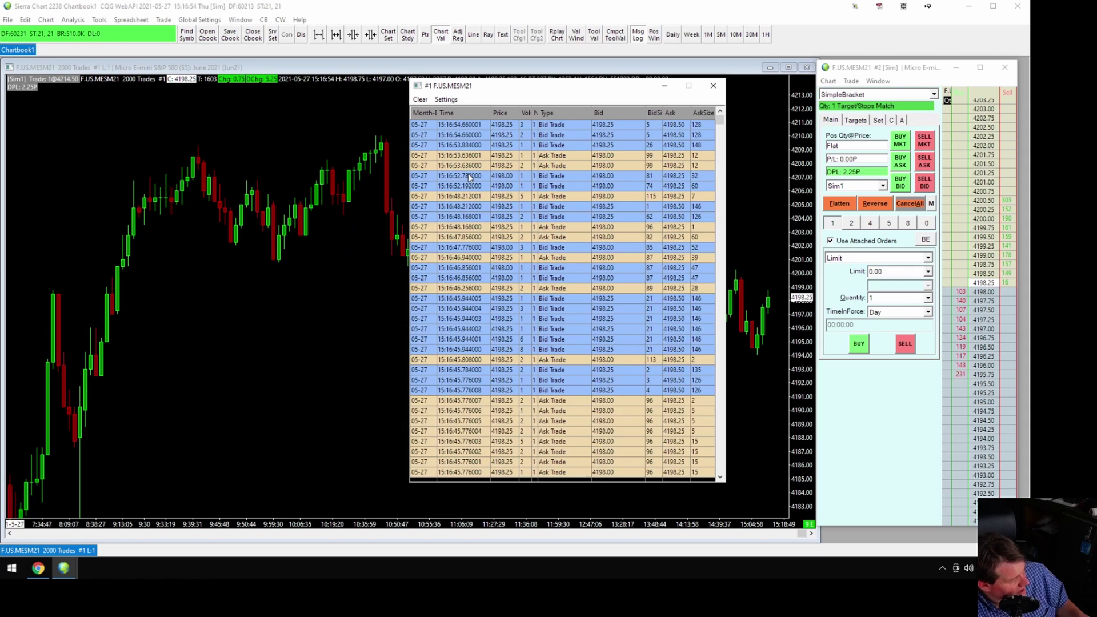
Step: Apply an input filter with a minimum volume of 10 to Time and Sales, keeping the settings dialog clear of the trade rows
left_click(446, 99)
left_click(457, 111)
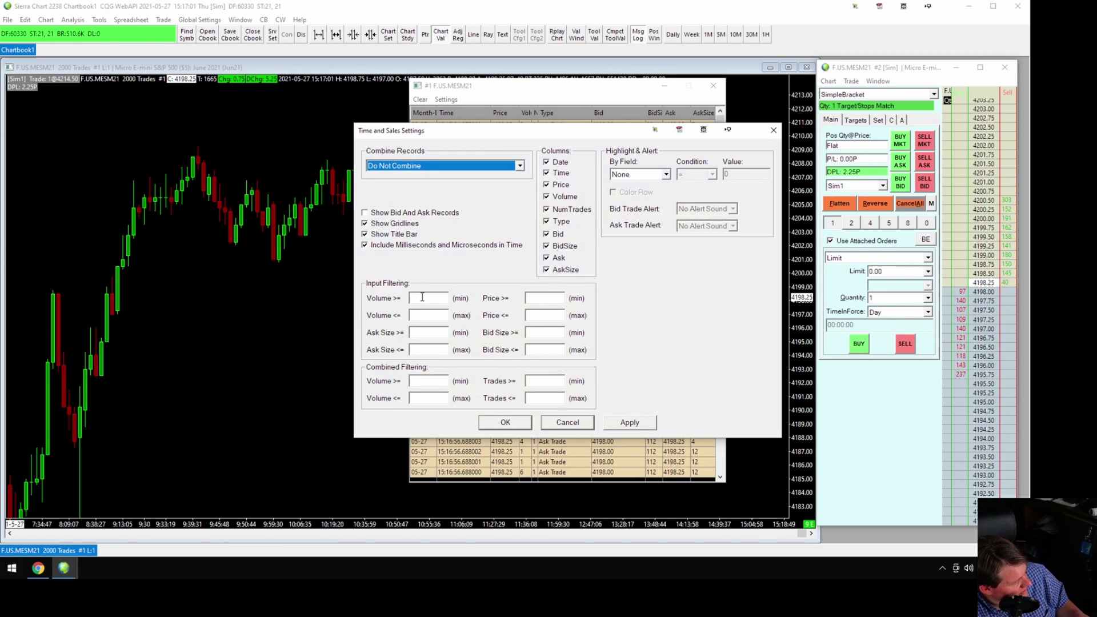
left_click(426, 299)
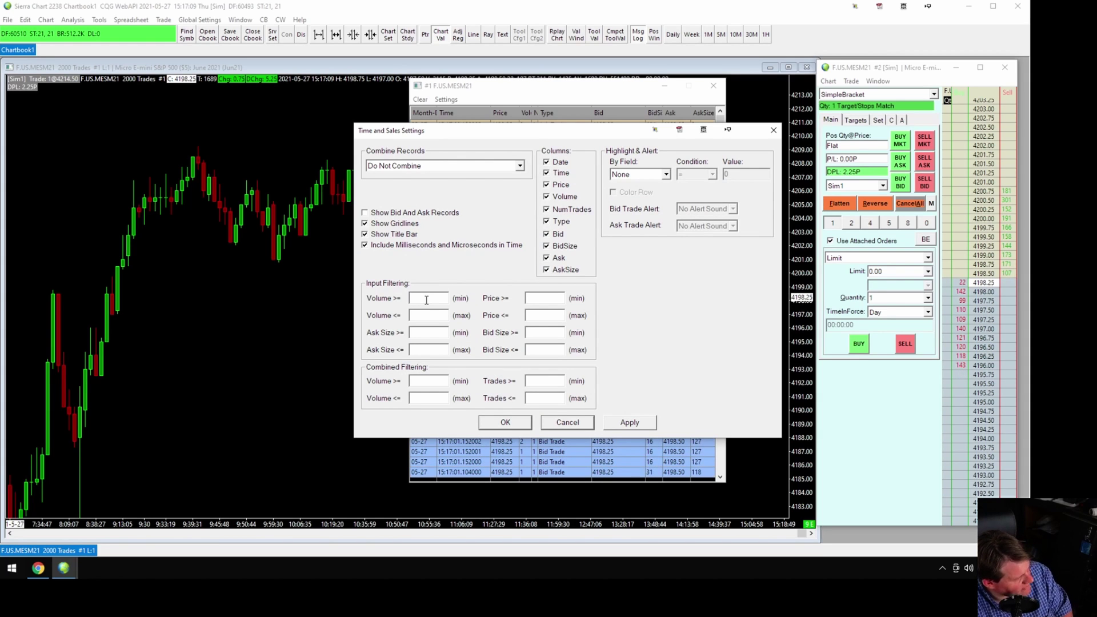
type("10")
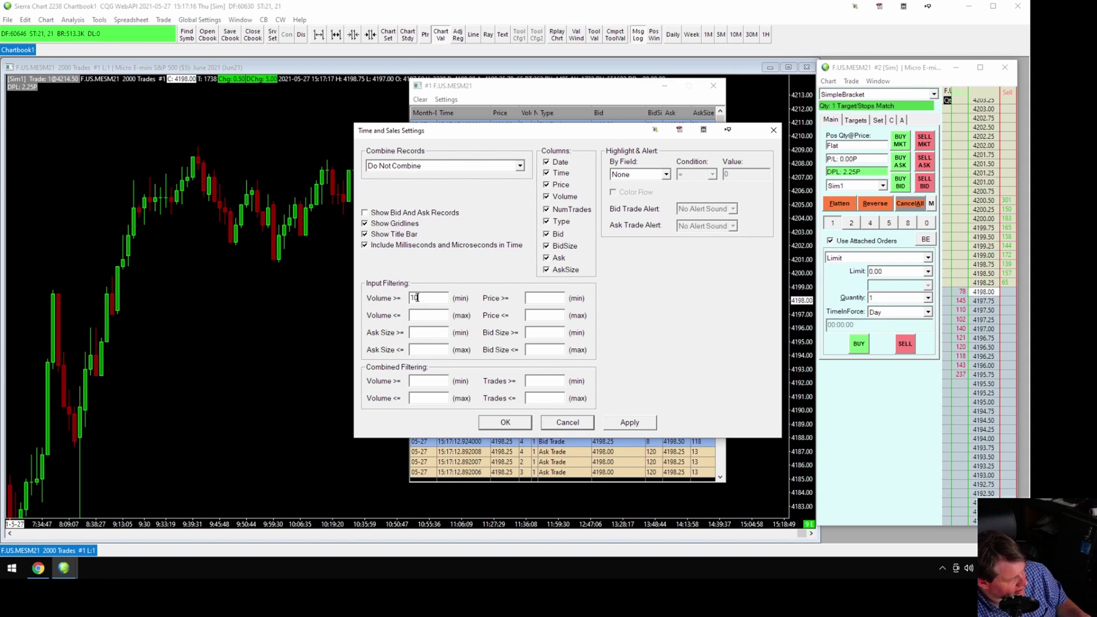
left_click(628, 423)
left_click_drag(568, 136, 446, 207)
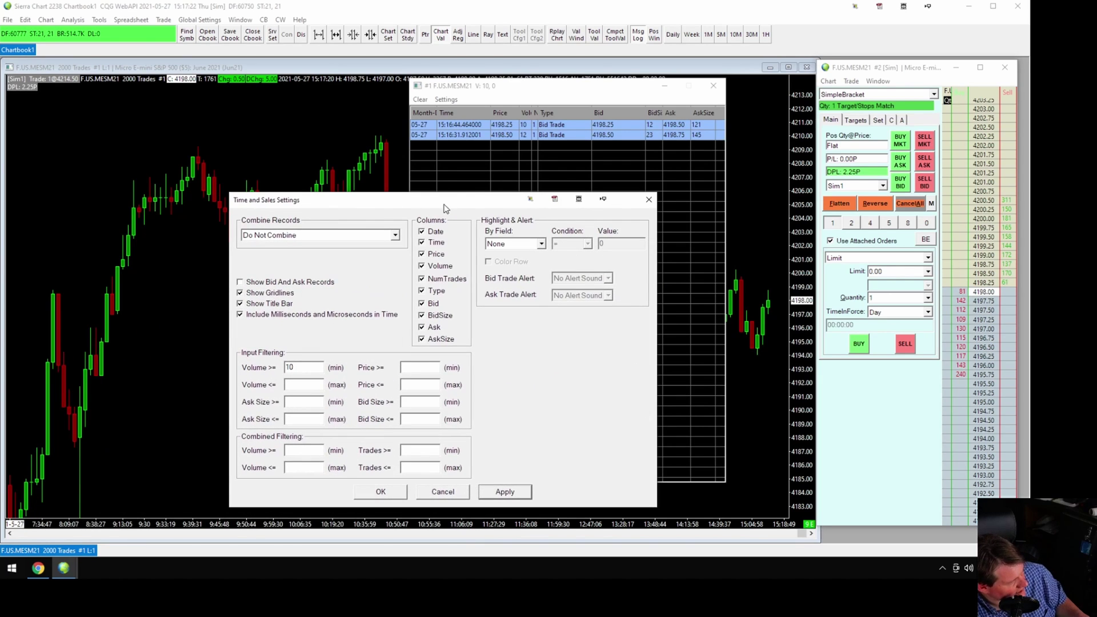
Step: Set the Time and Sales highlight and alert rule to Volume >= 50 and accept the settings
left_click(541, 243)
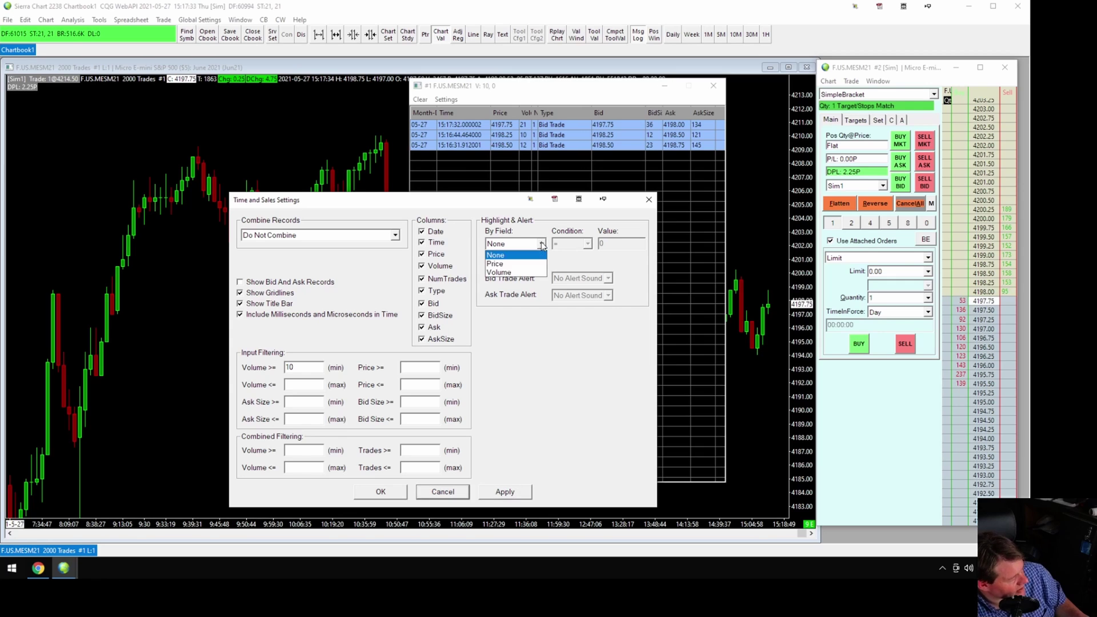
left_click(519, 272)
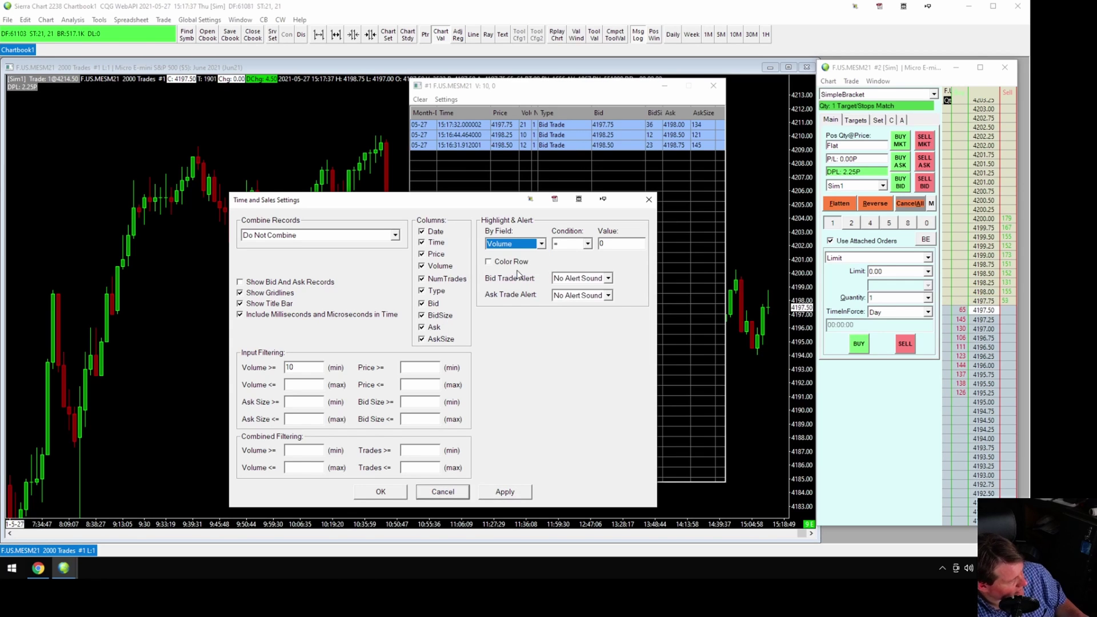
double_click(610, 243)
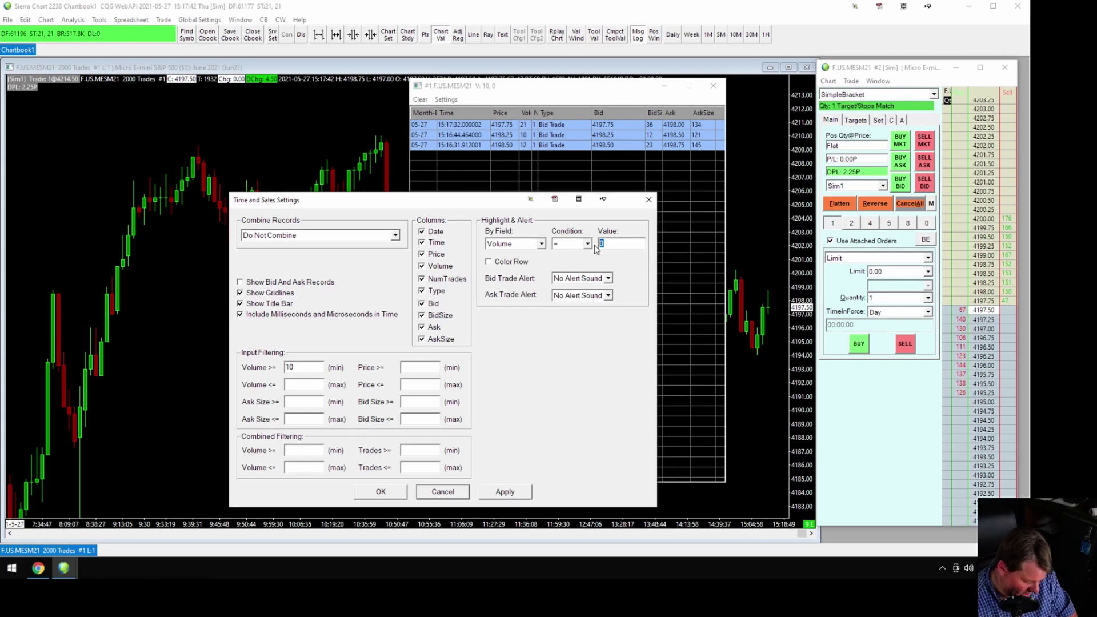
type("5")
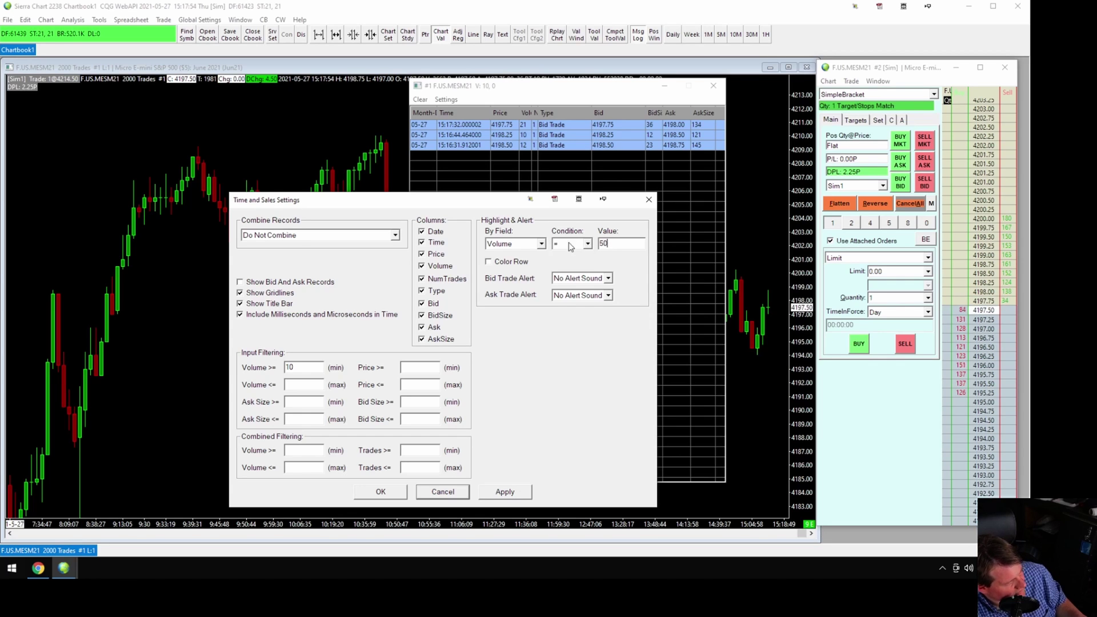
left_click(587, 244)
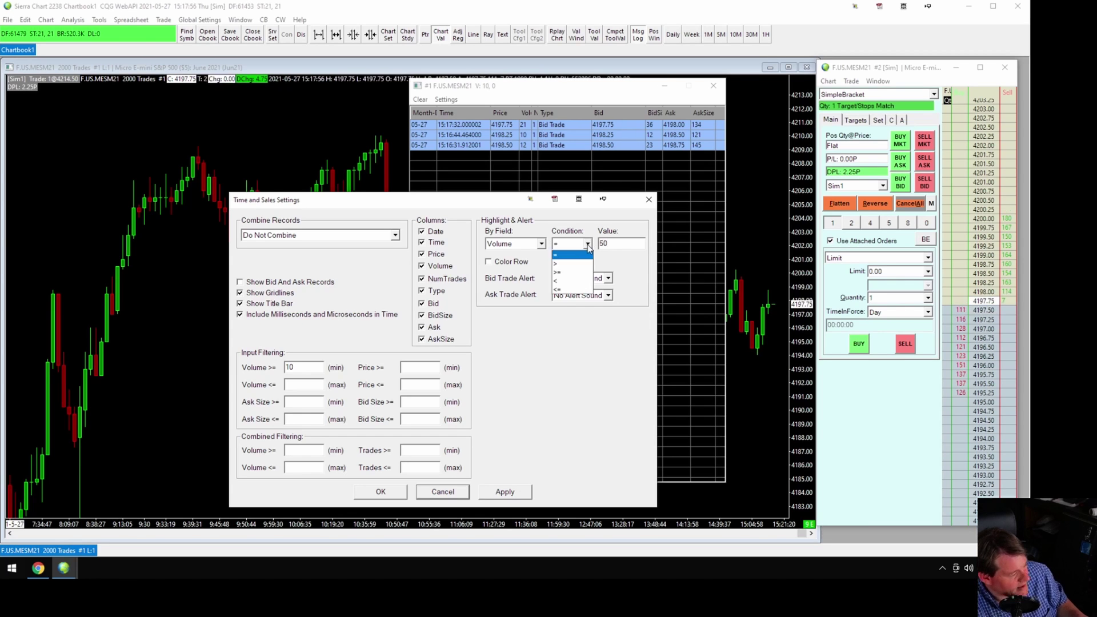
left_click(578, 276)
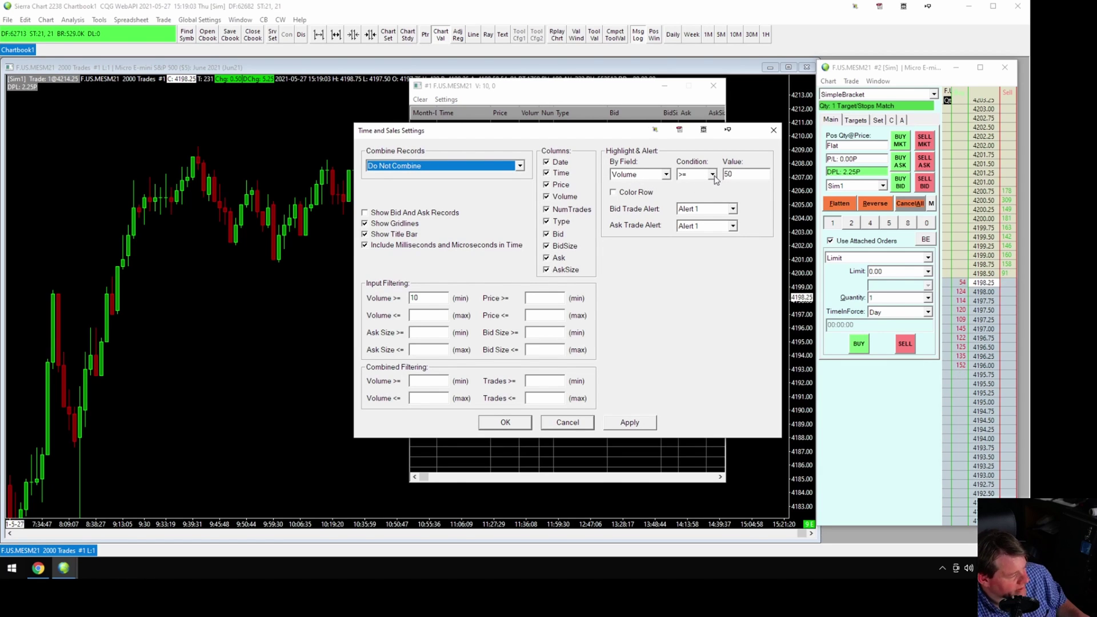
left_click(612, 424)
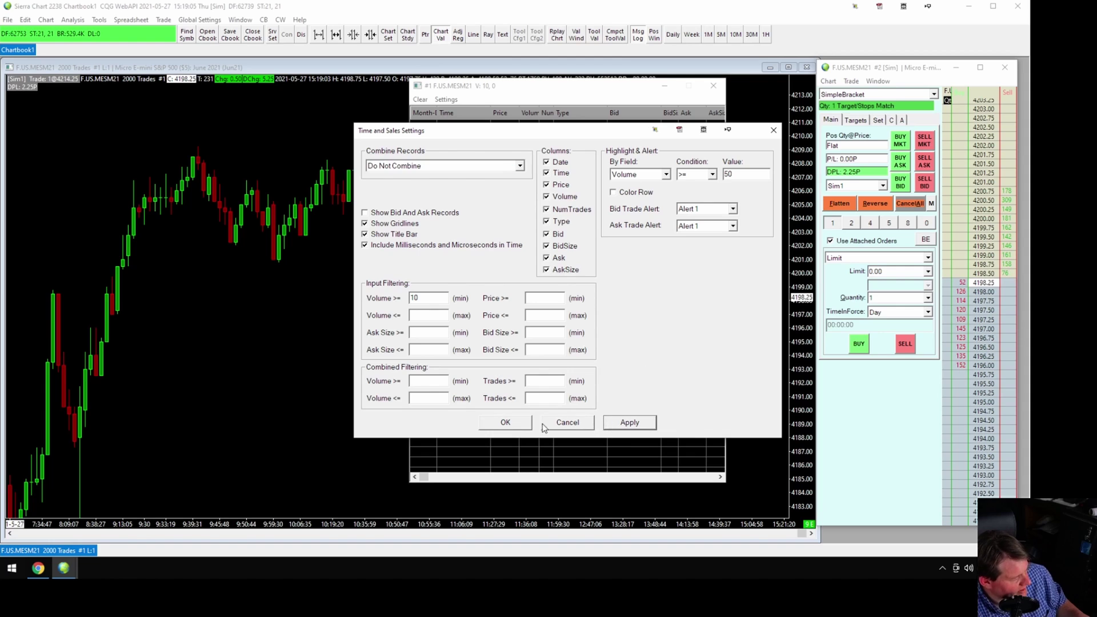
left_click(516, 425)
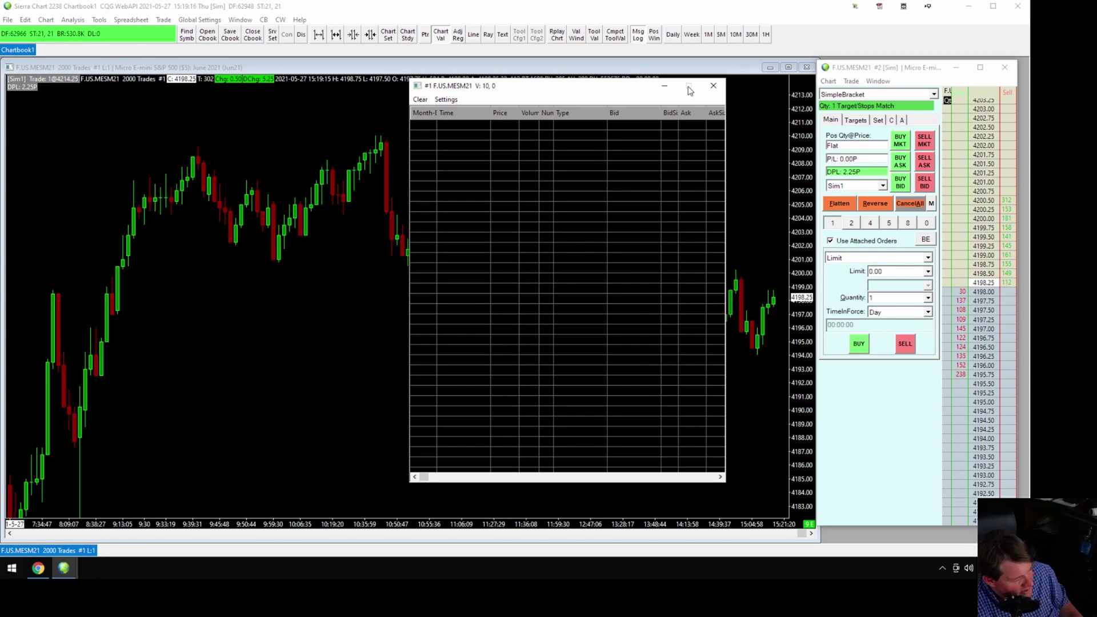
Step: Lower the minimum volume in the Time and Sales input filter to 5 and apply it
left_click(451, 101)
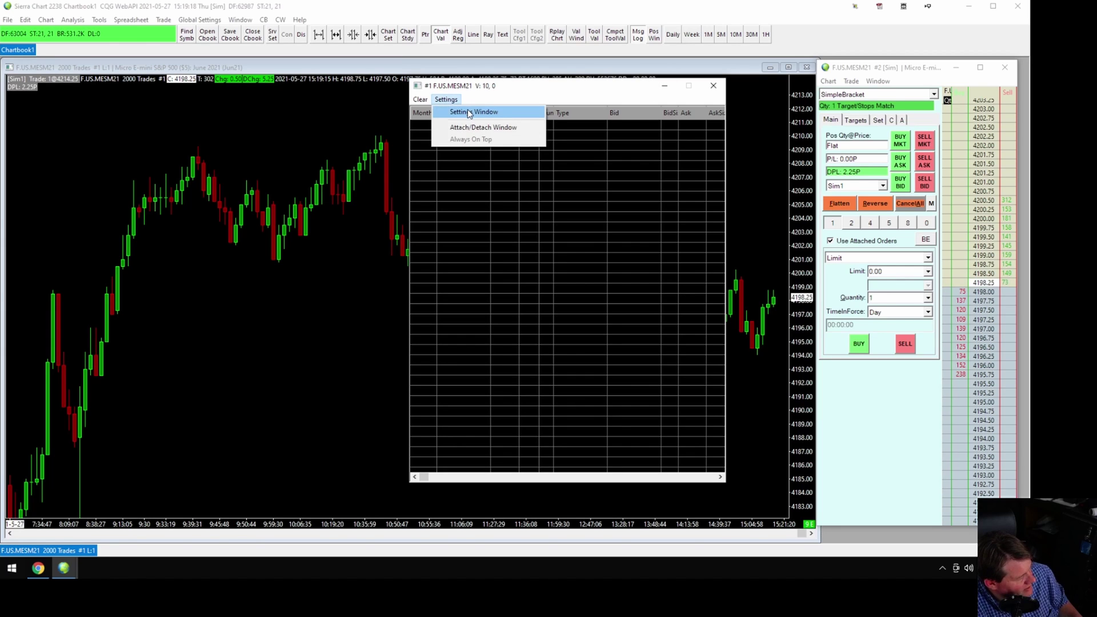
left_click(469, 112)
type("50")
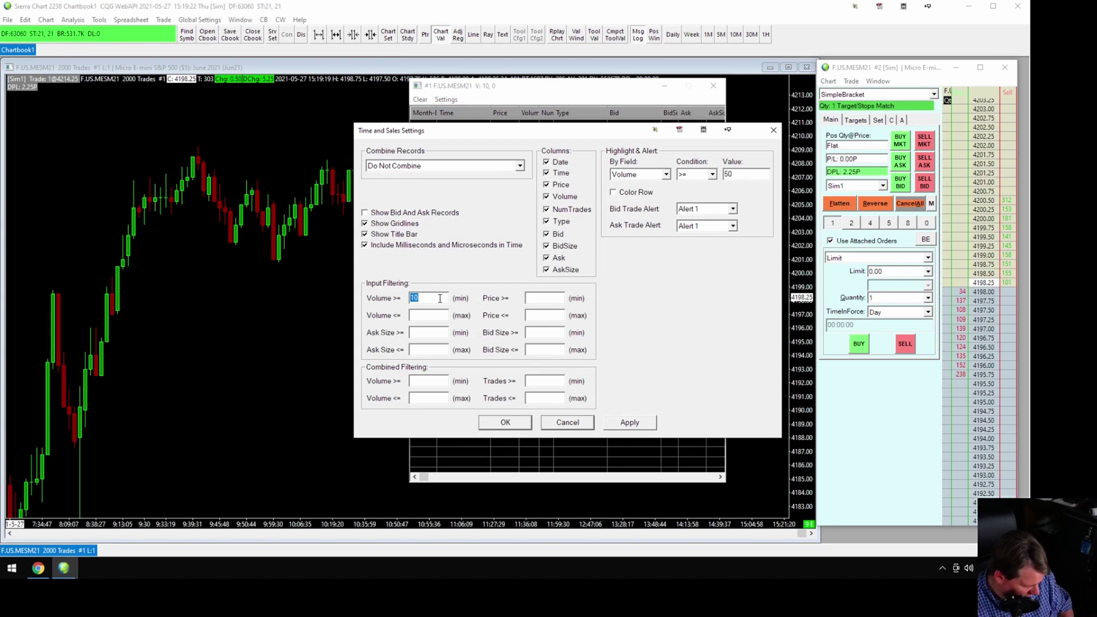
left_click(630, 422)
left_click(504, 422)
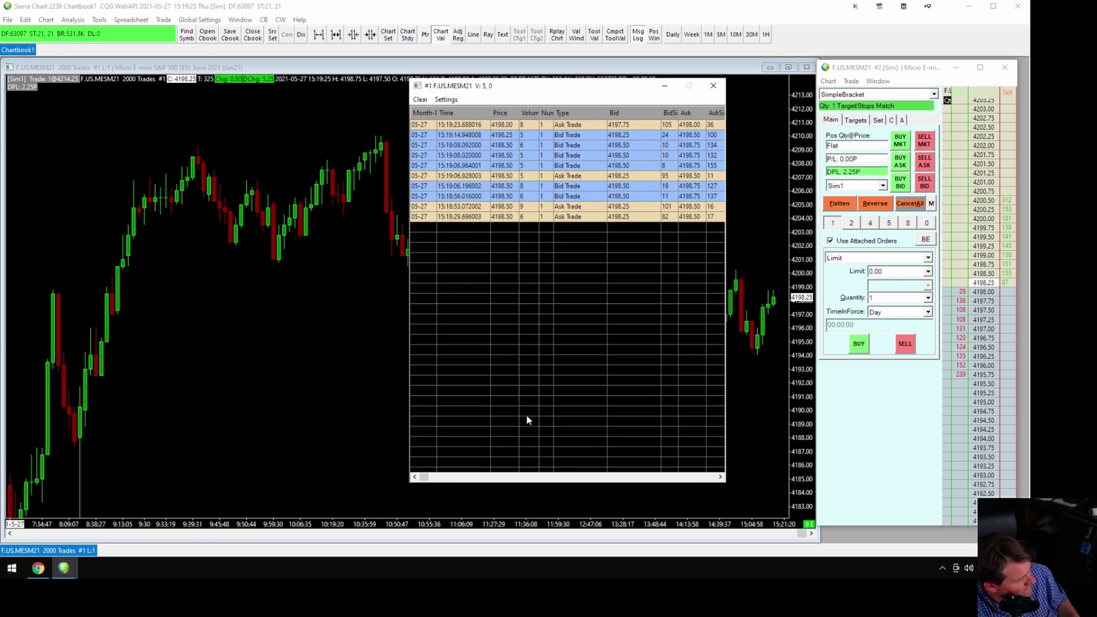
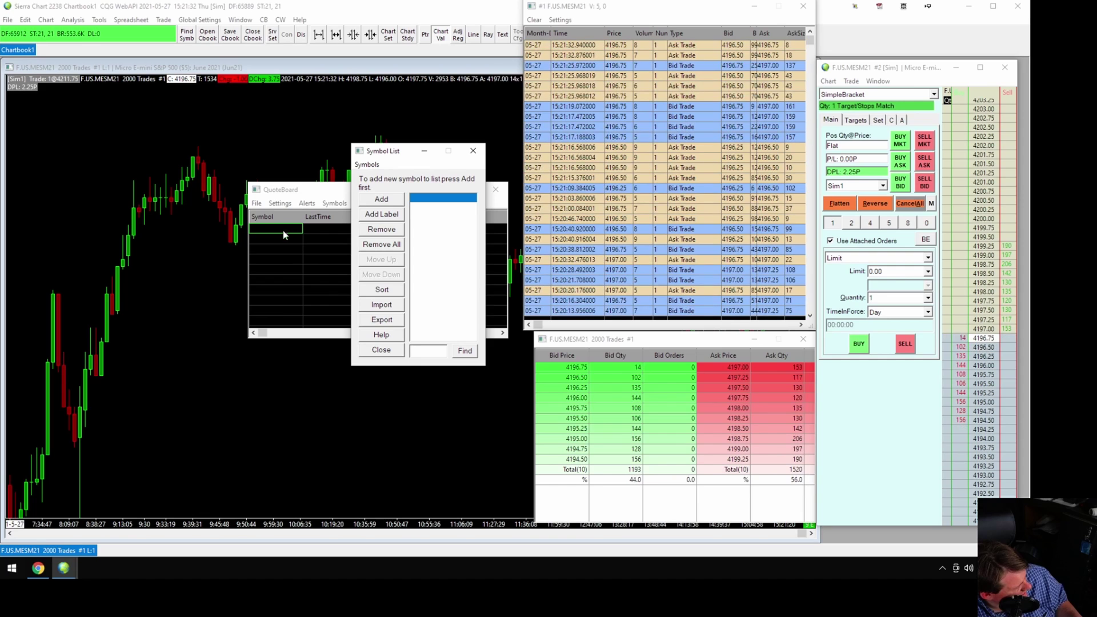
Step: Add blank entries to the quote board's symbol list and select the first one
left_click(385, 202)
left_click(385, 203)
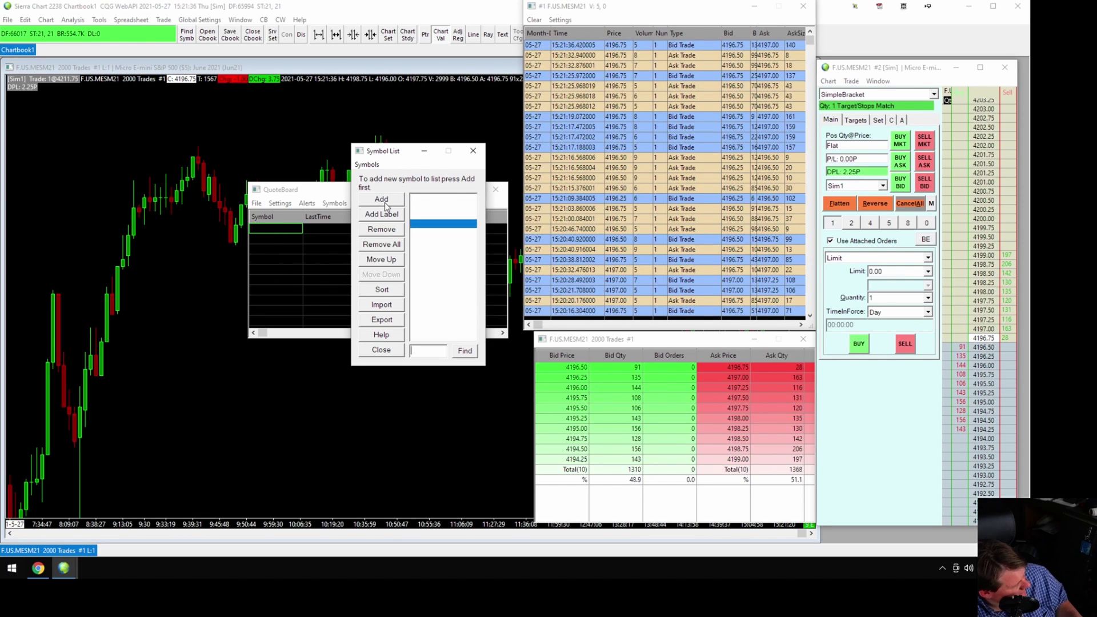
left_click(434, 213)
left_click(434, 199)
left_click(437, 225)
left_click(434, 212)
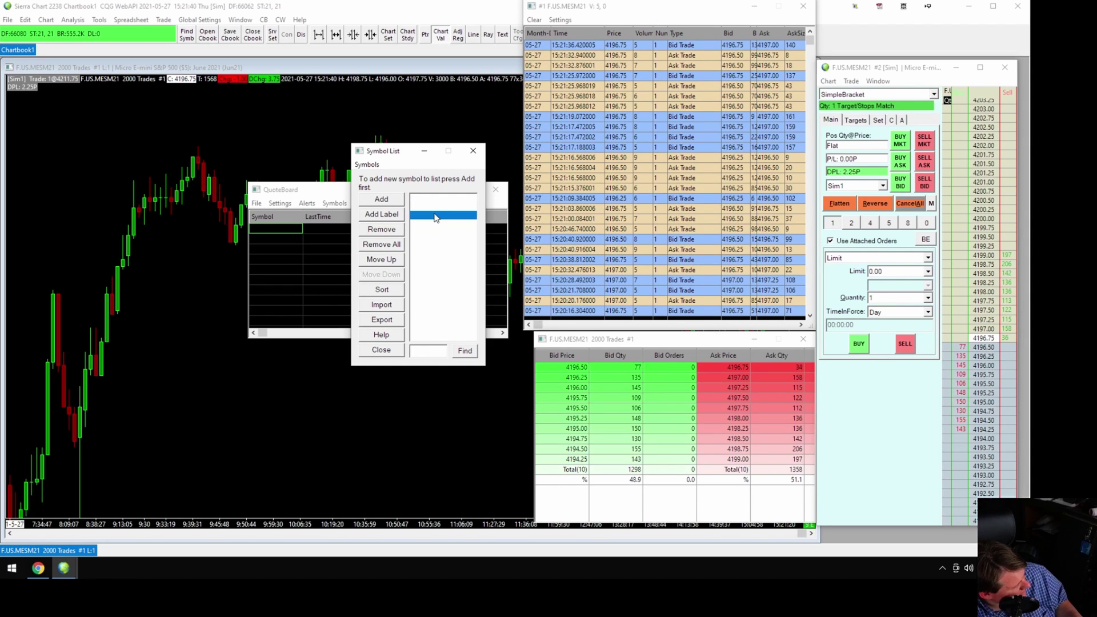
left_click(433, 199)
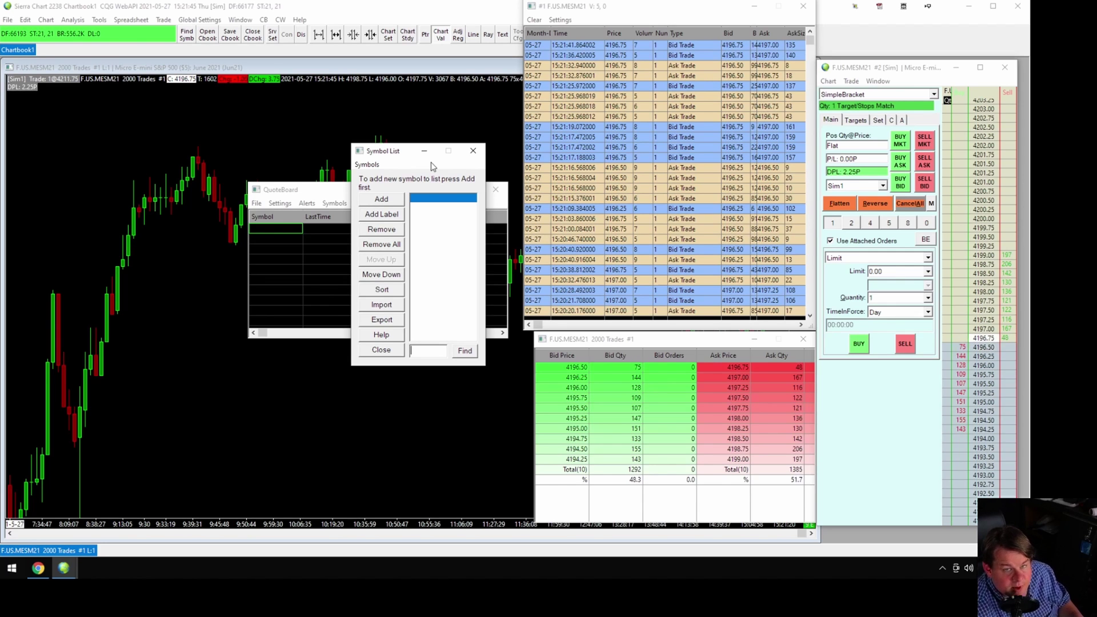
left_click(429, 224)
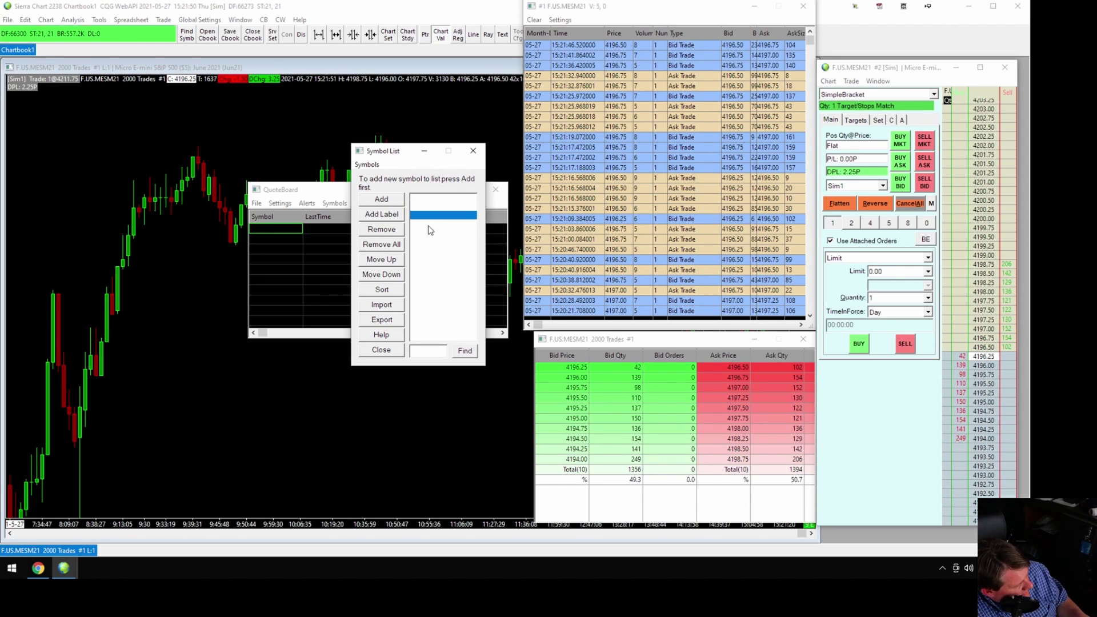
left_click(432, 200)
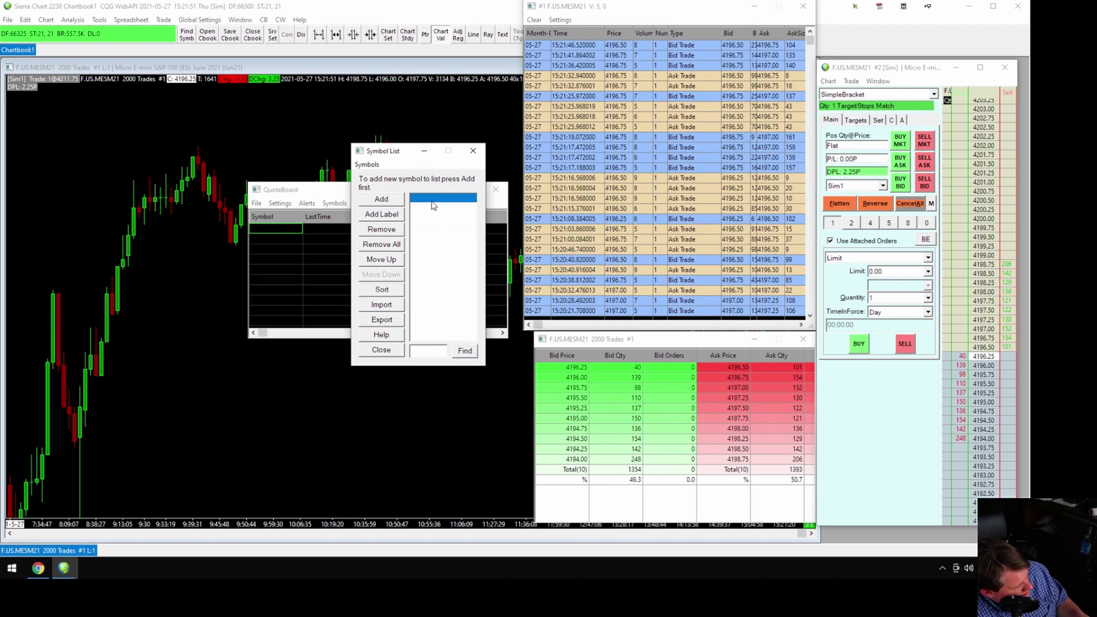
Step: Enter "mes" for the first entry of the quote board's symbol list and open the symbol finder for it
left_click(433, 352)
type("me")
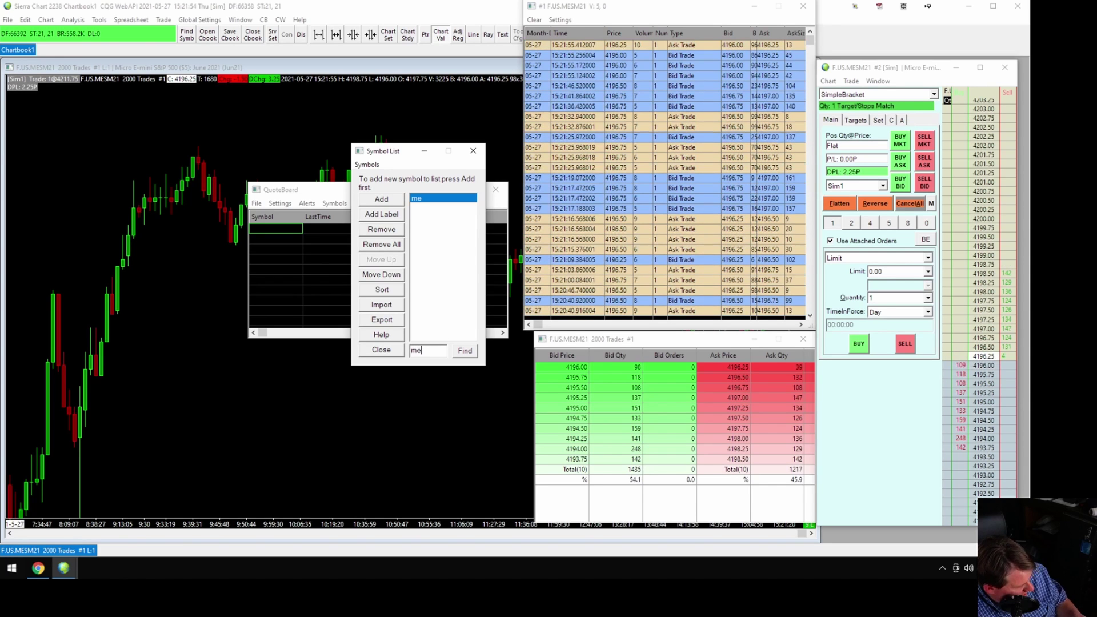
type("s")
left_click(464, 351)
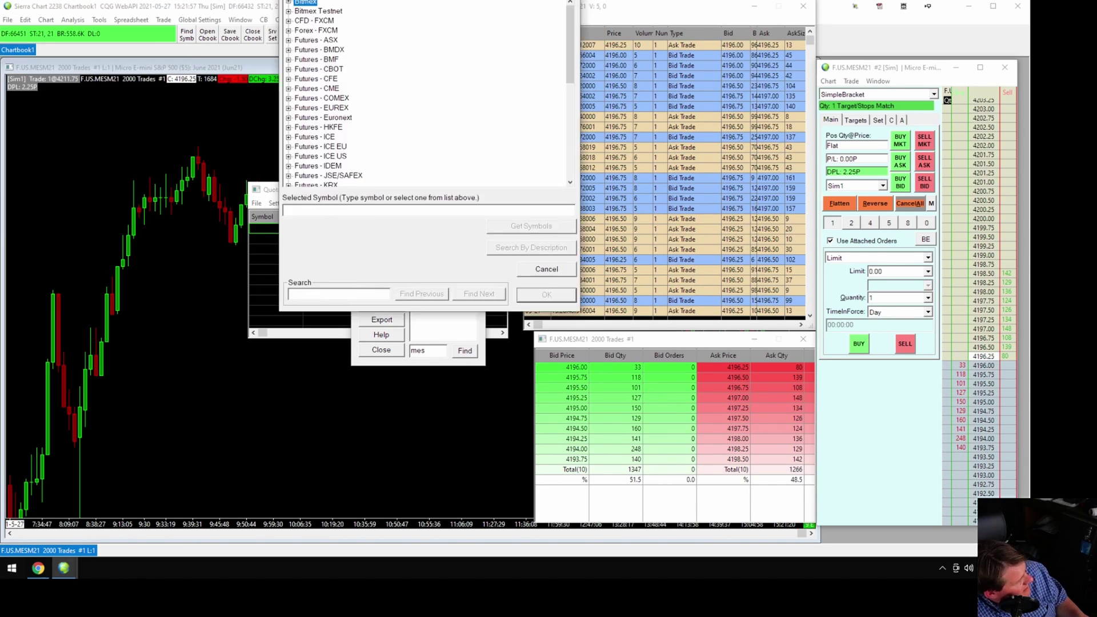
Step: Assign the June 2021 Micro E-mini S&P 500 contract, F.US.MESM21, from Futures - CME to the entry and close the symbol list
left_click_drag(723, 49, 655, 131)
left_click(516, 244)
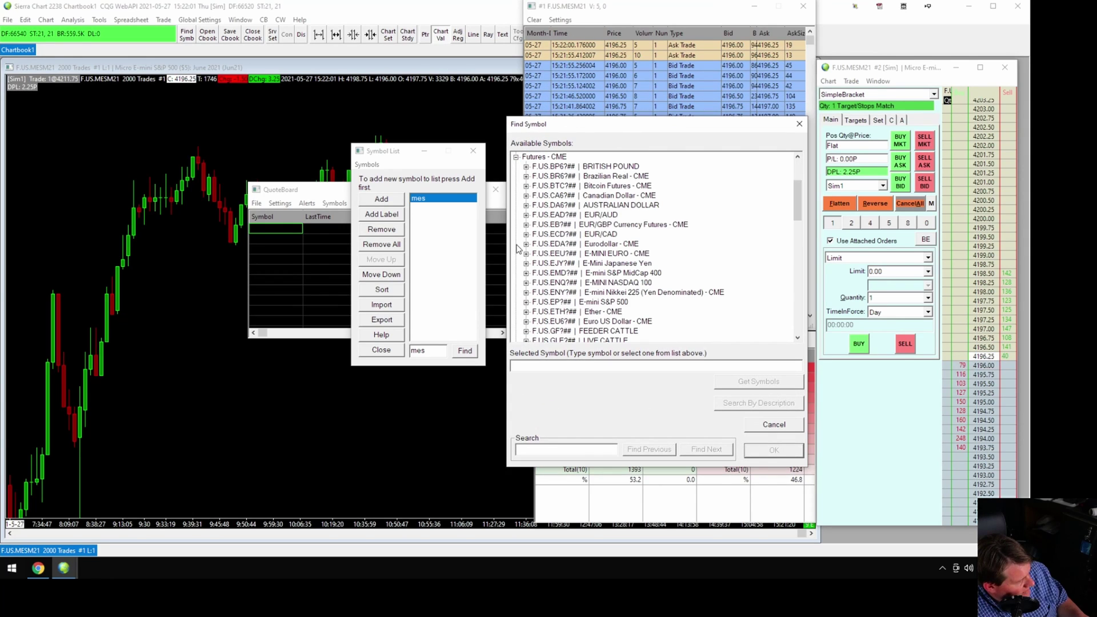
scroll(587, 239, "down", 2)
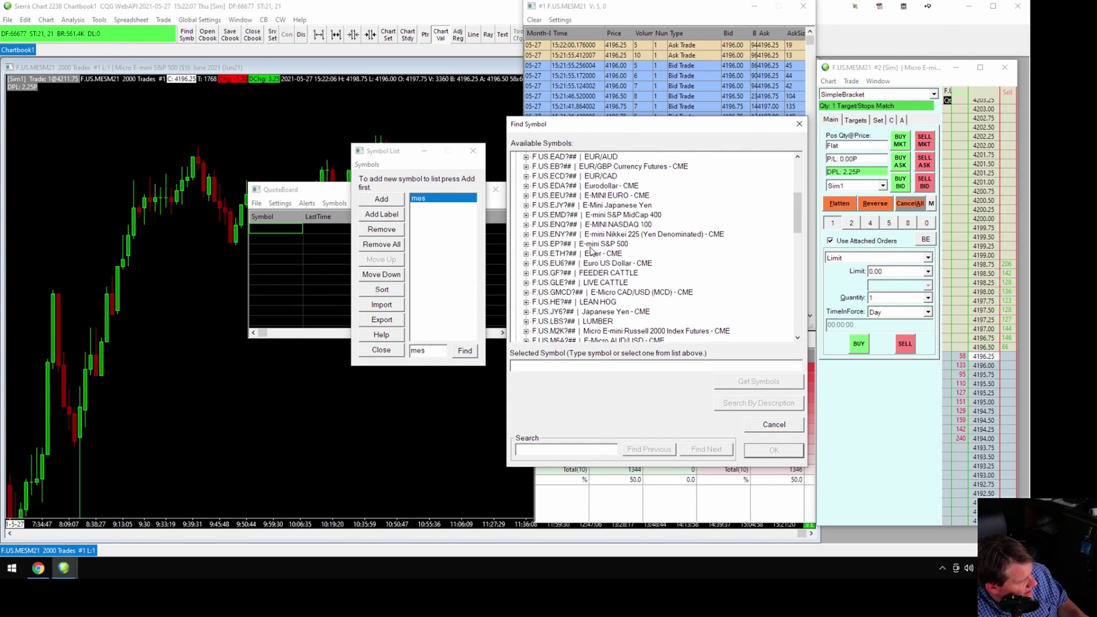
scroll(591, 251, "down", 2)
left_click(525, 321)
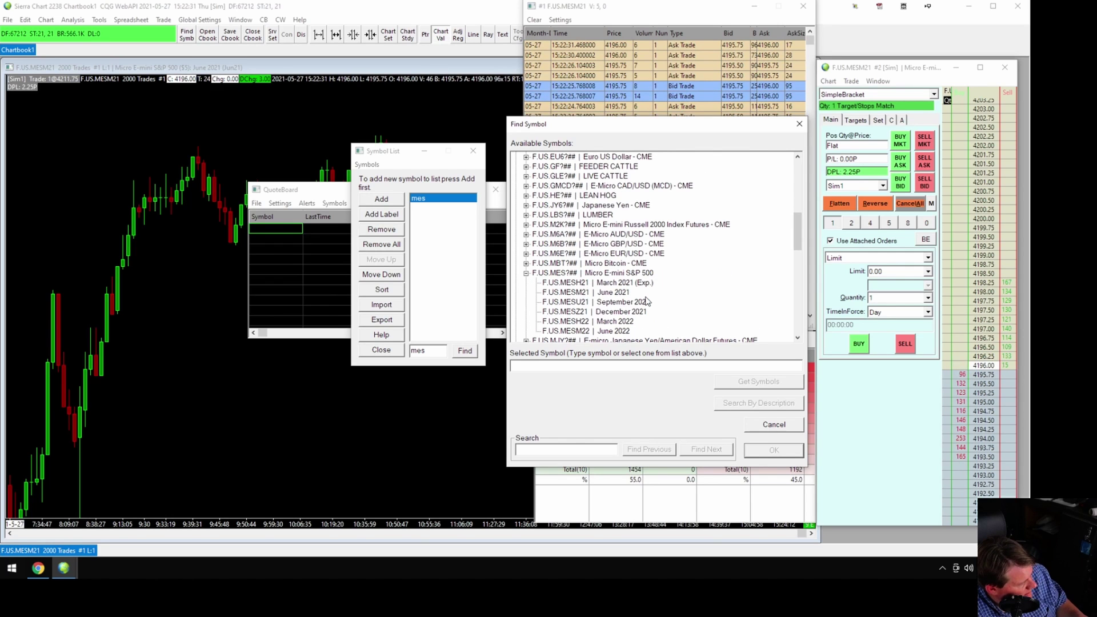
scroll(634, 286, "down", 1)
left_click(621, 264)
left_click(773, 453)
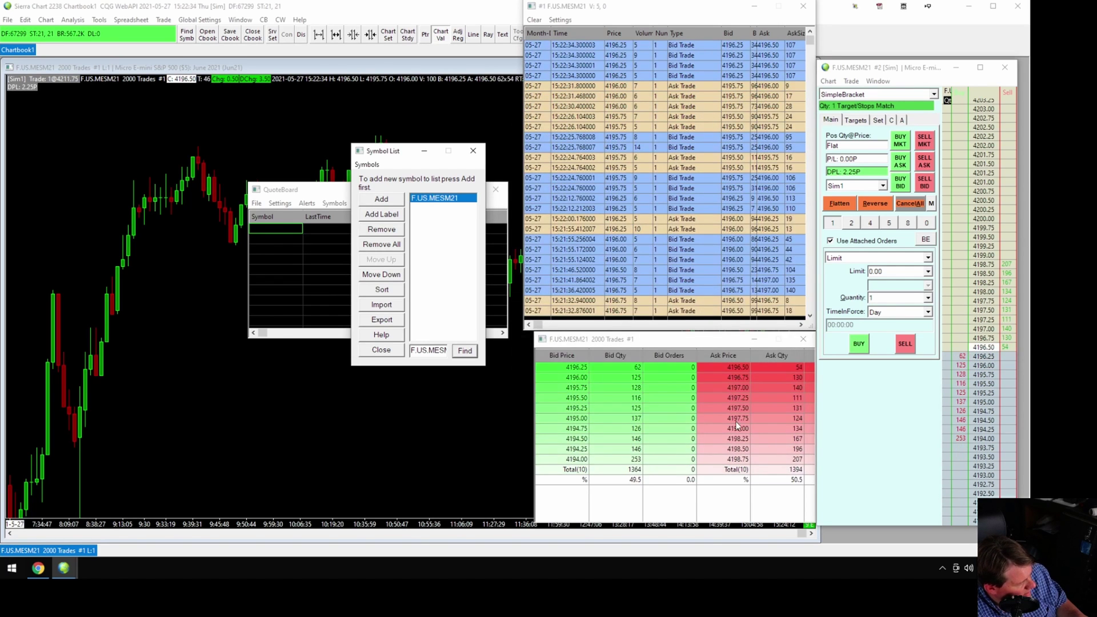
left_click(381, 350)
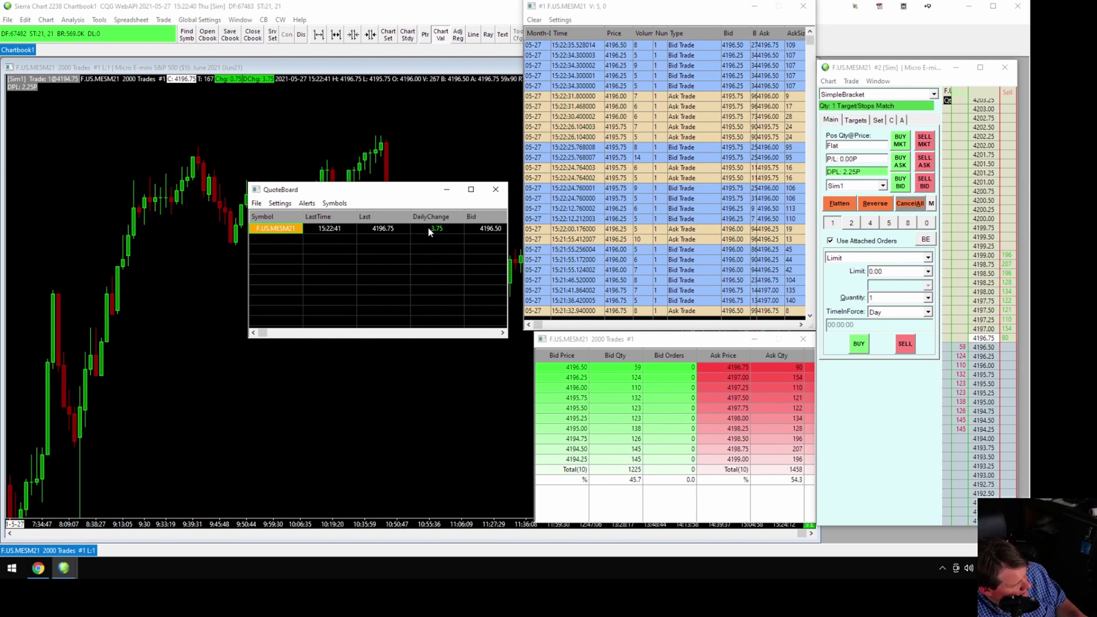
Step: Add the June 2021 Micro E-mini Dow (F.US.MYMM21) and Micro E-mini Nasdaq 100 (F.US.MNQM21) contracts to the quote board's symbol list
left_click(334, 203)
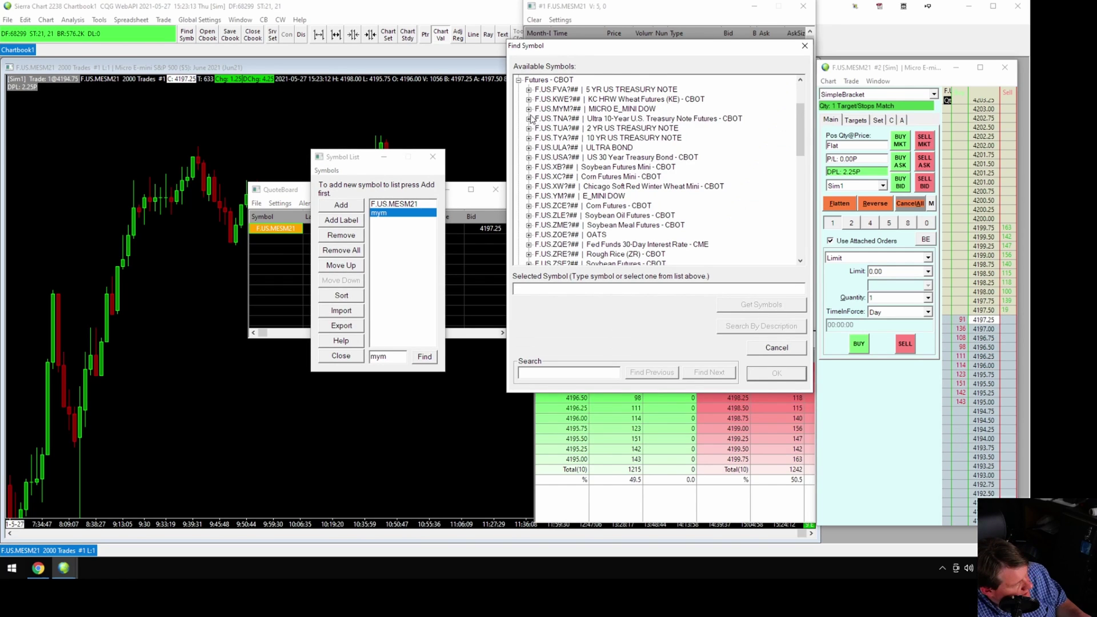
left_click(529, 108)
left_click(600, 128)
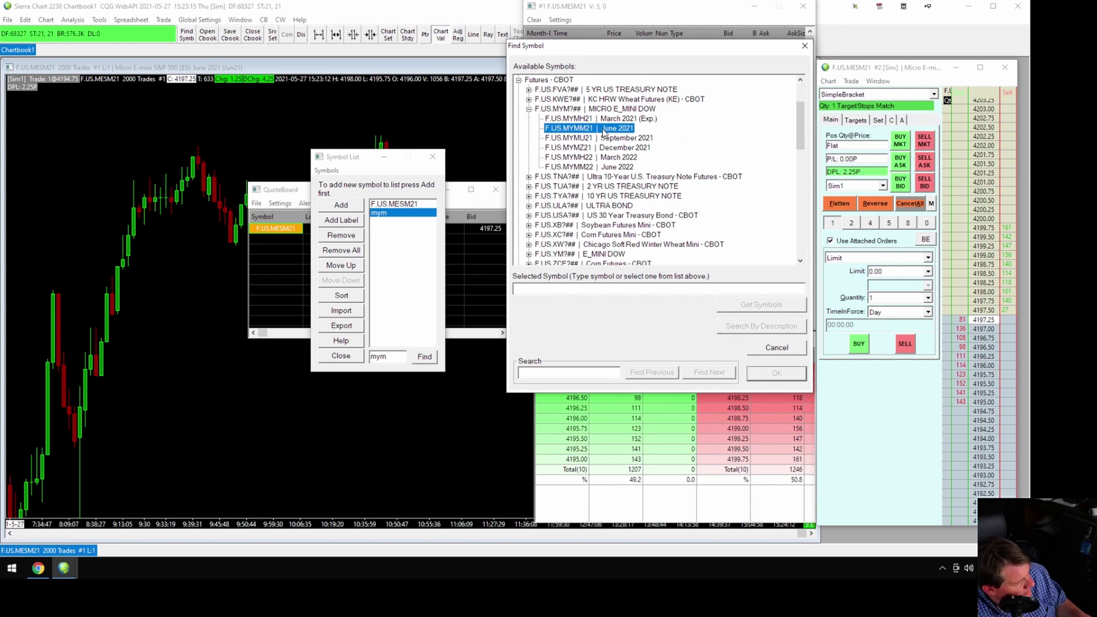
left_click(768, 372)
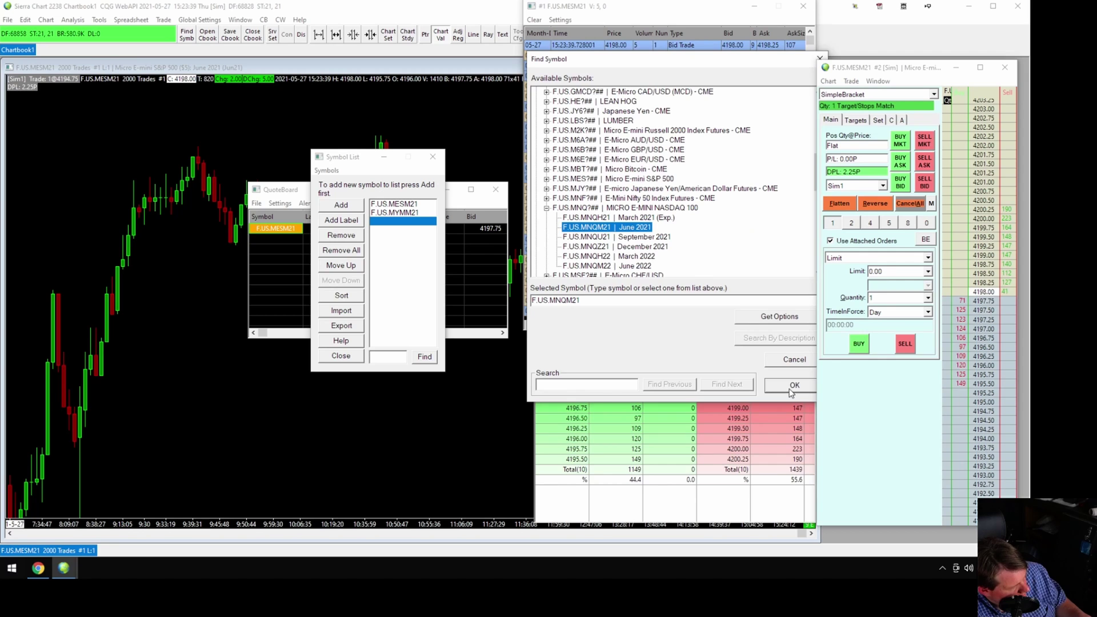
left_click(791, 391)
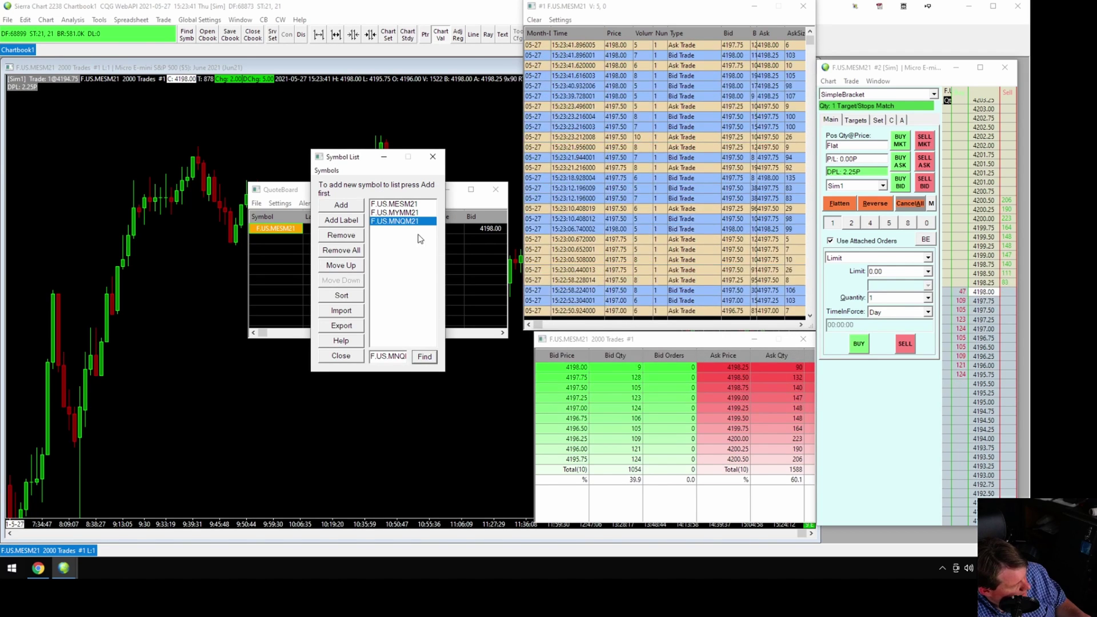
Step: Add the June 2021 Micro E-mini Russell 2000 contract, F.US.M2KM21, to the quote board and close the symbol list
left_click(587, 307)
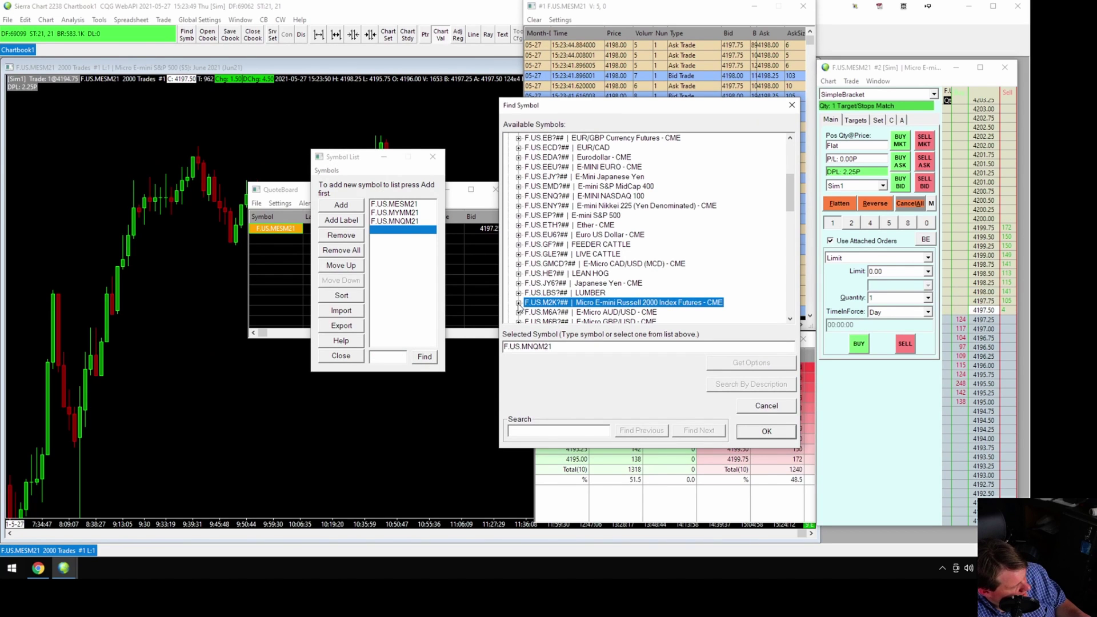
left_click(518, 303)
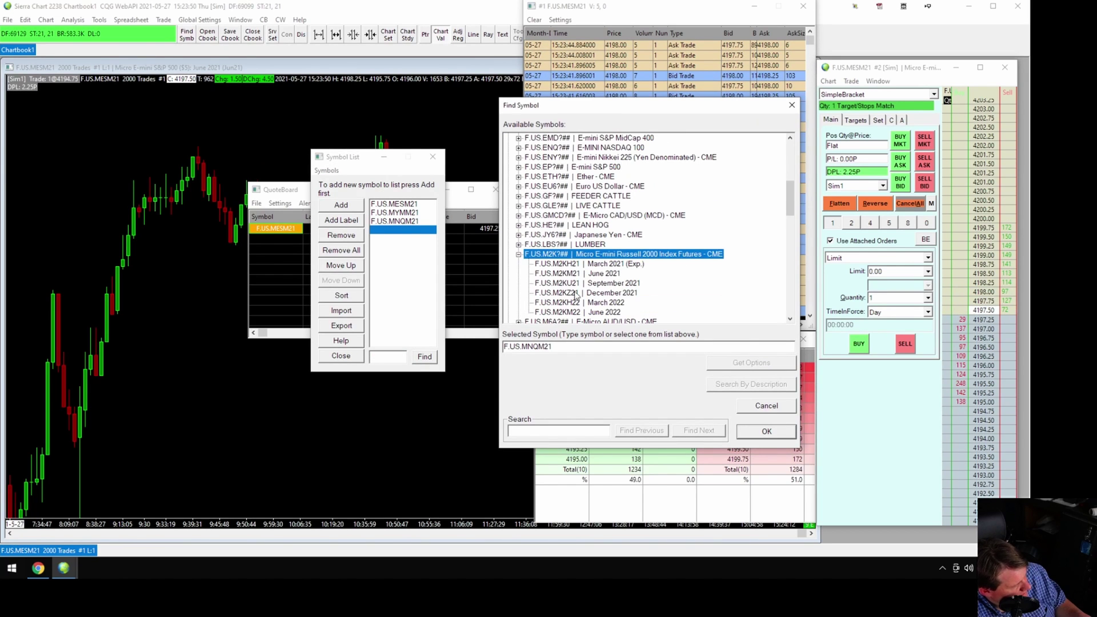
left_click(611, 274)
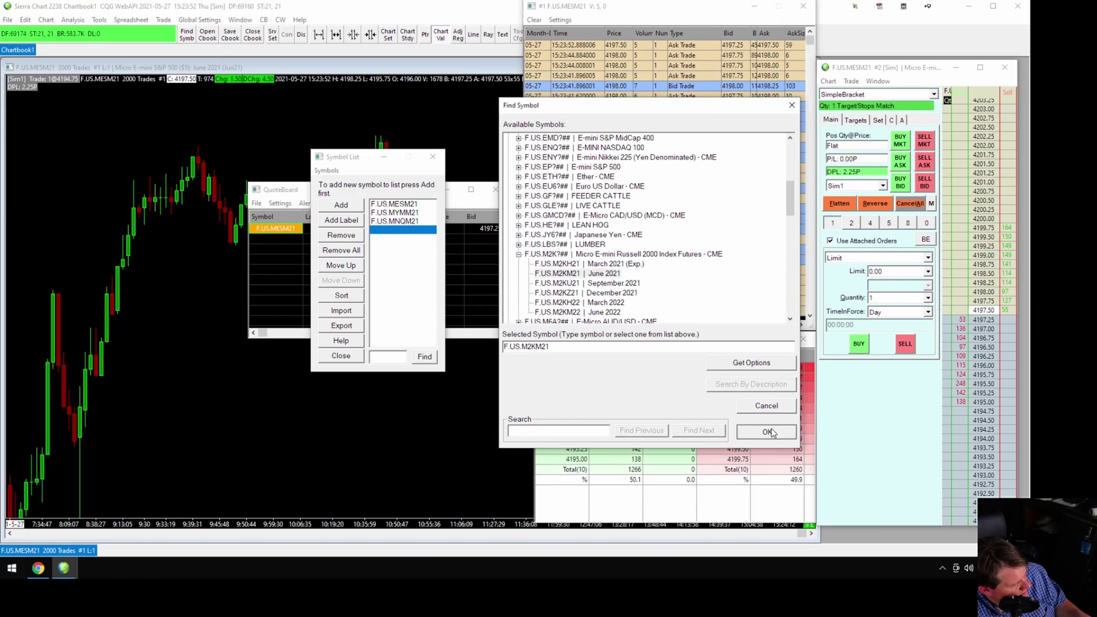
left_click(766, 431)
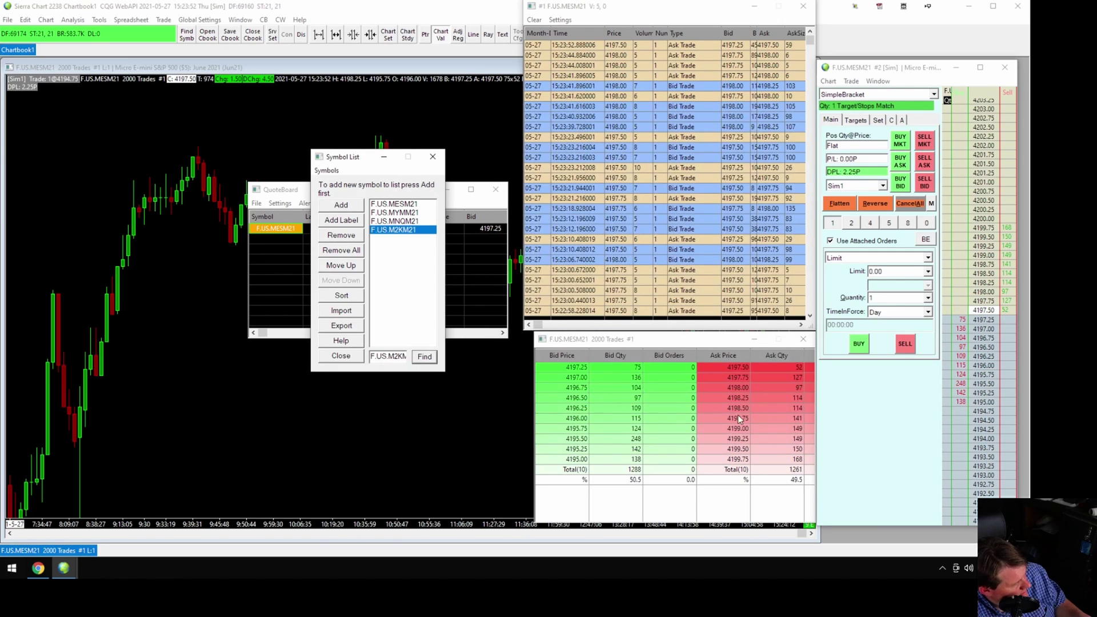
left_click(342, 357)
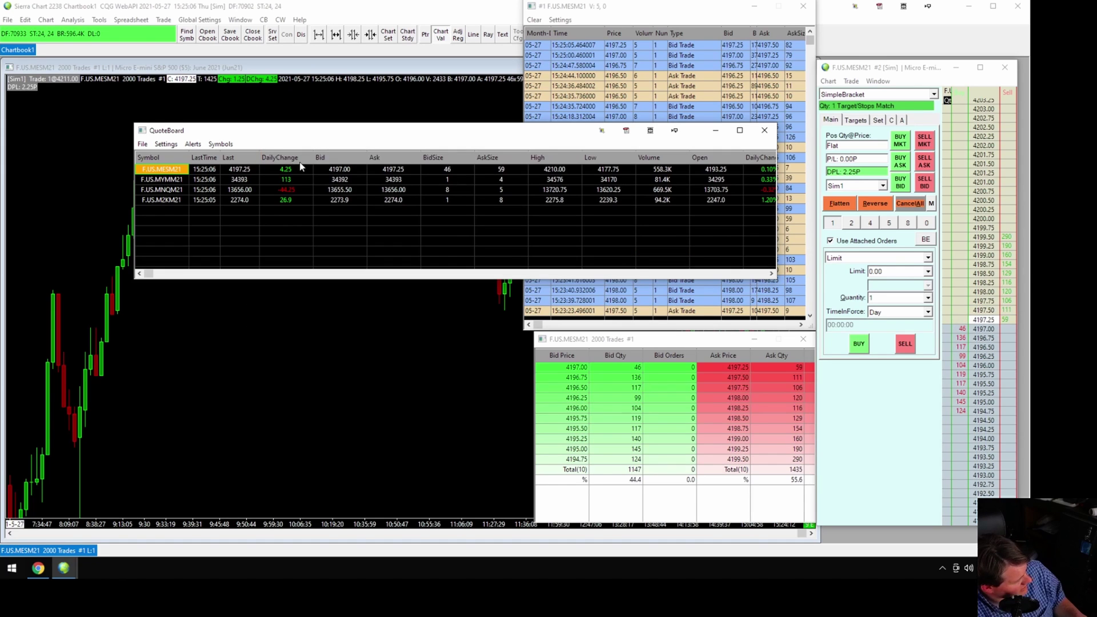
Step: Narrow the quote board's columns to fit their contents and reduce the width of its window
left_click_drag(313, 157, 365, 159)
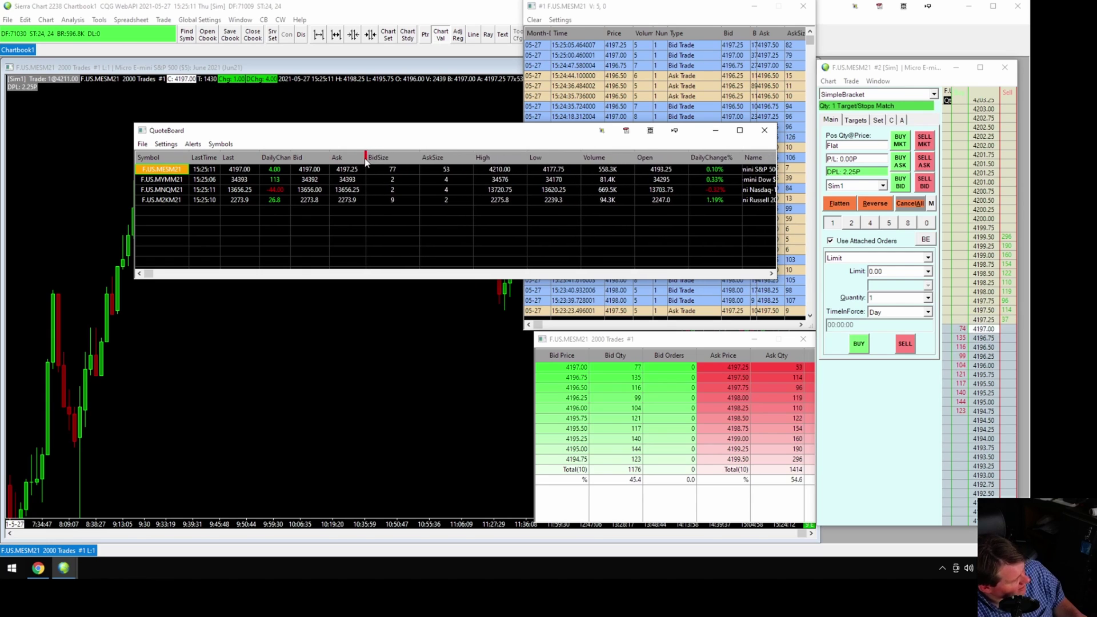
double_click(421, 157)
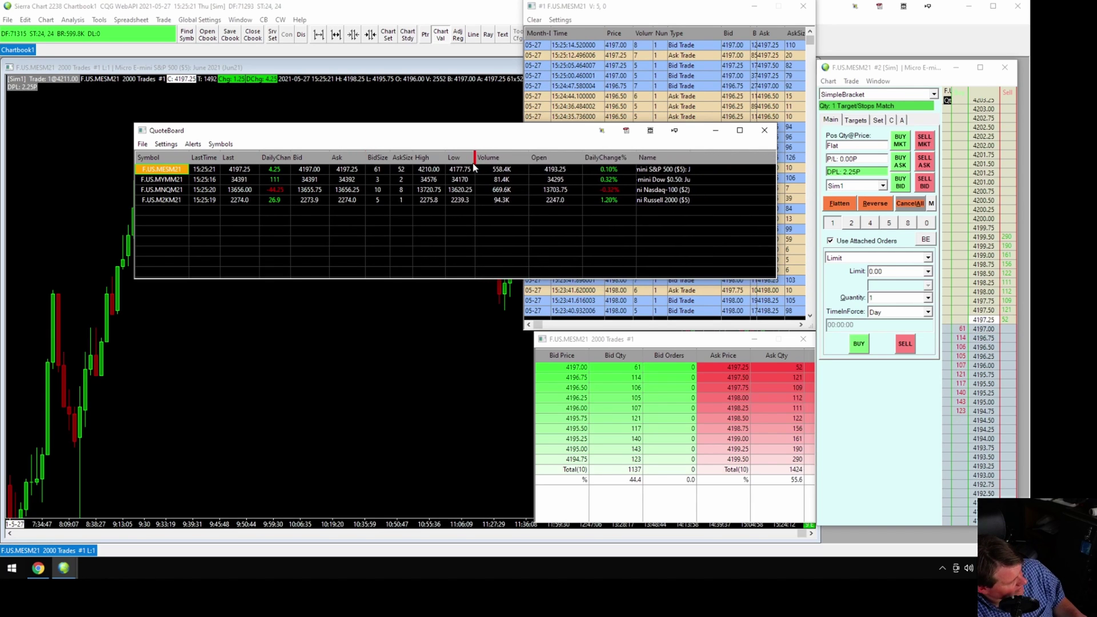
double_click(528, 158)
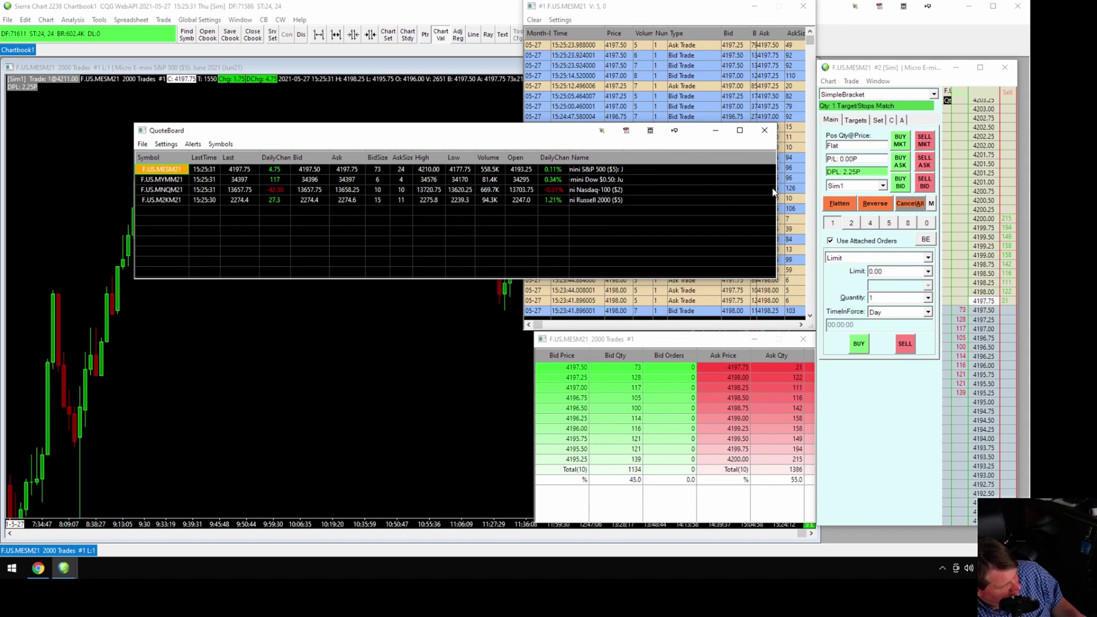
left_click_drag(777, 194, 570, 195)
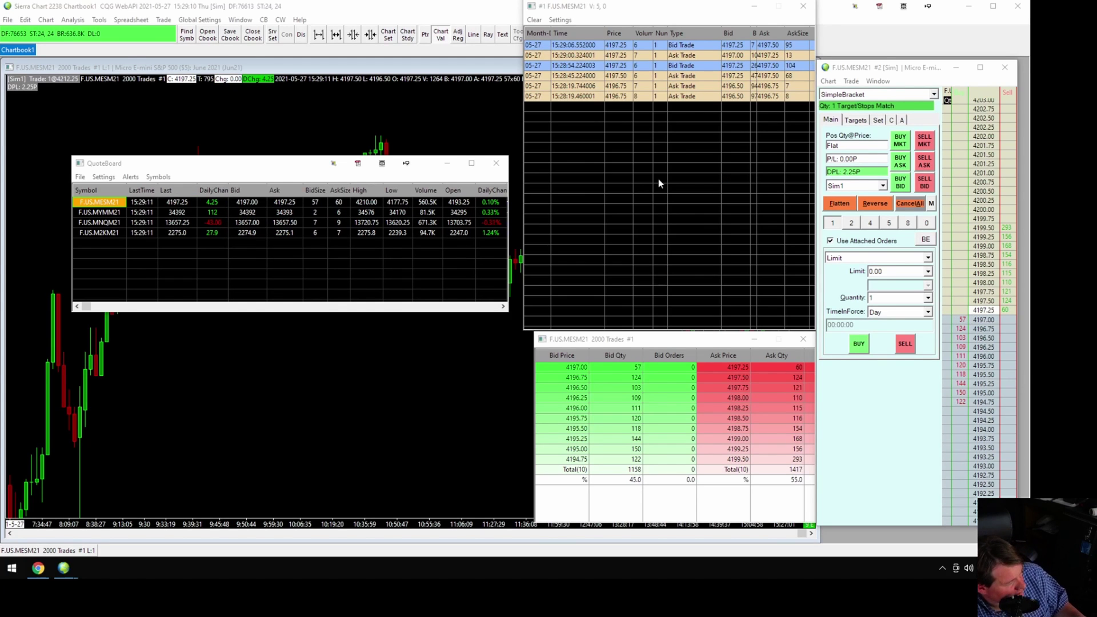
Step: Narrow the chart, place Time and Sales and market depth between it and the trading DOM, and set the quote board over the lower chart
left_click_drag(434, 164, 474, 235)
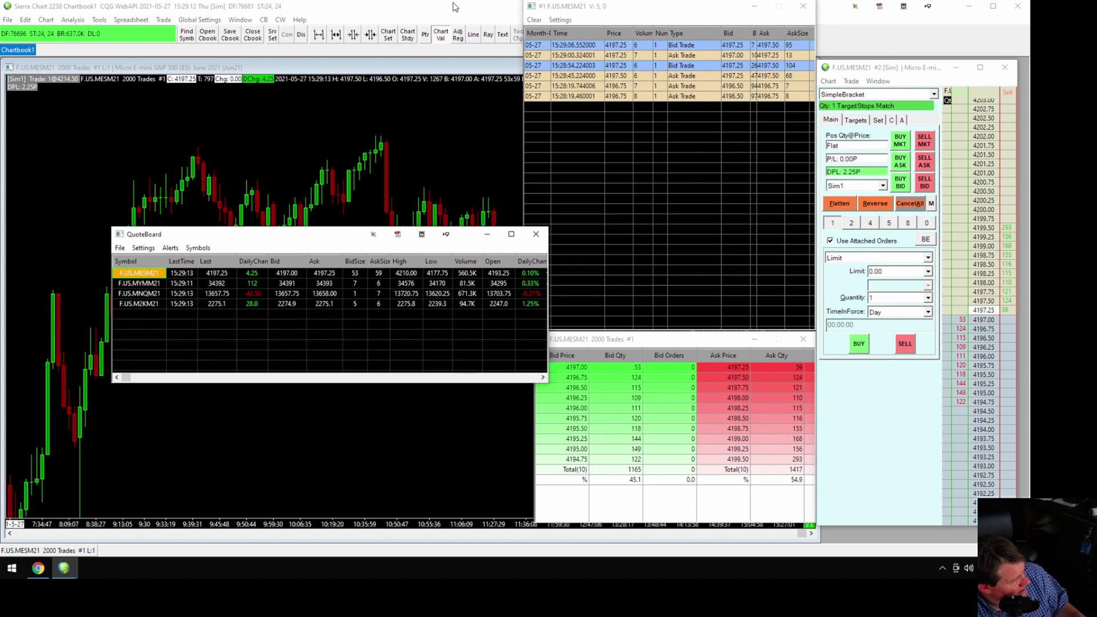
left_click_drag(628, 8, 122, 109)
left_click_drag(629, 339, 196, 329)
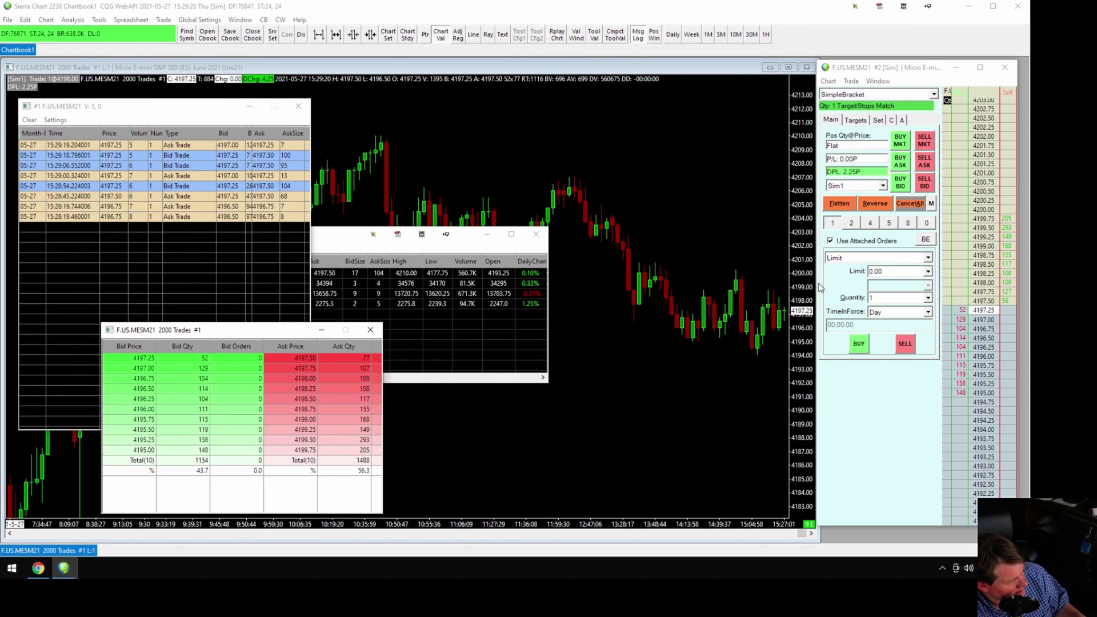
left_click_drag(817, 284, 582, 285)
left_click_drag(310, 122, 288, 122)
left_click_drag(174, 109, 731, 75)
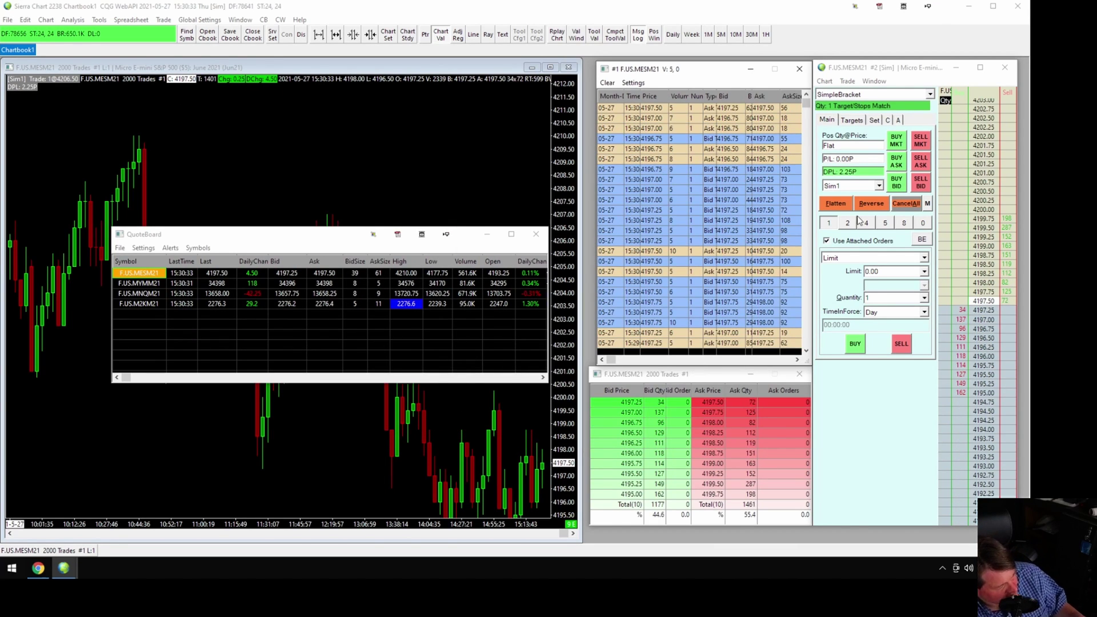
left_click_drag(287, 240, 256, 332)
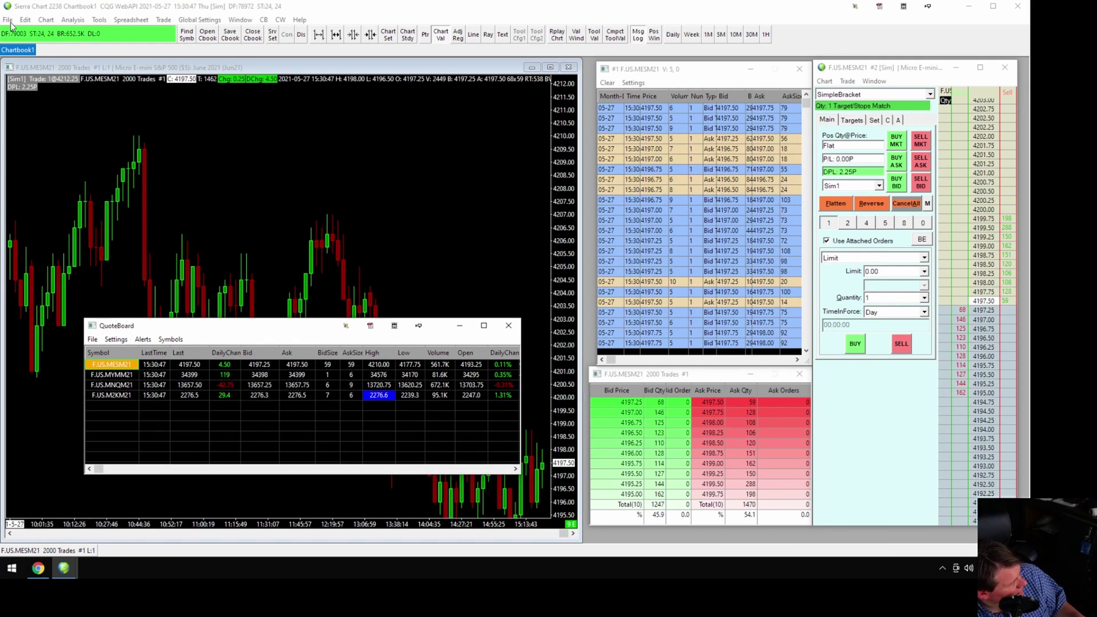
Step: Save the chartbook under the new file name MES.Cht
left_click(8, 20)
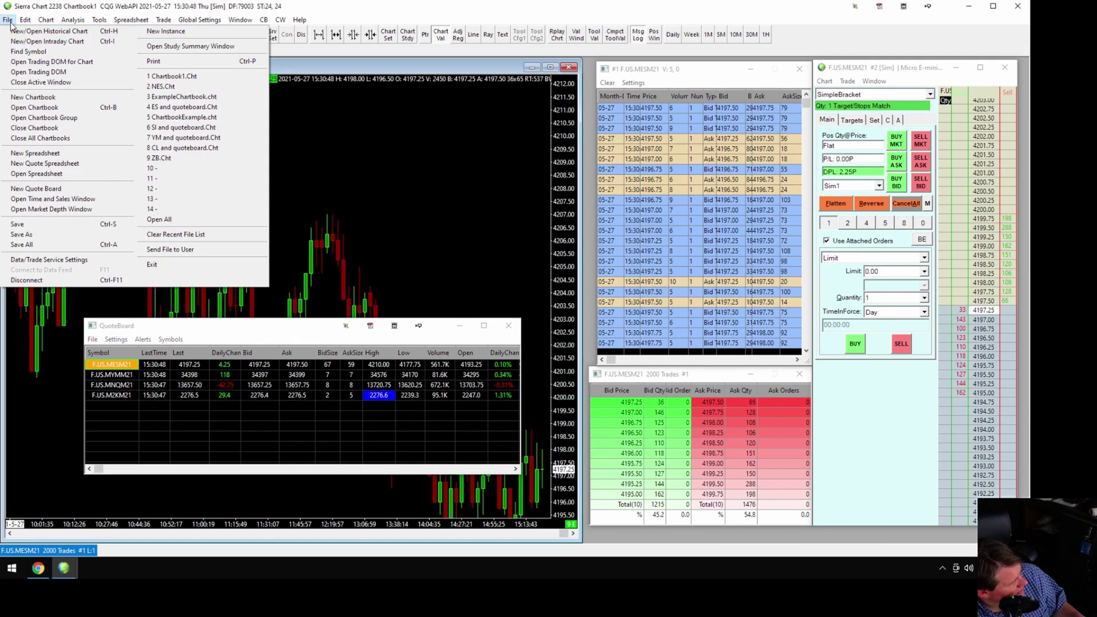
left_click(55, 238)
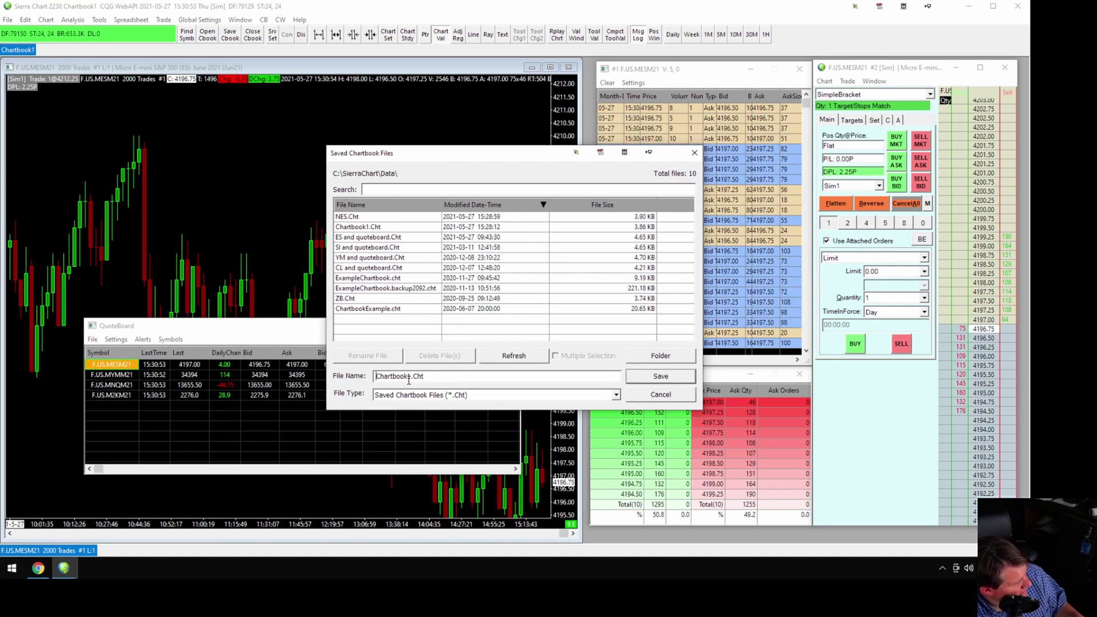
left_click_drag(410, 376, 367, 375)
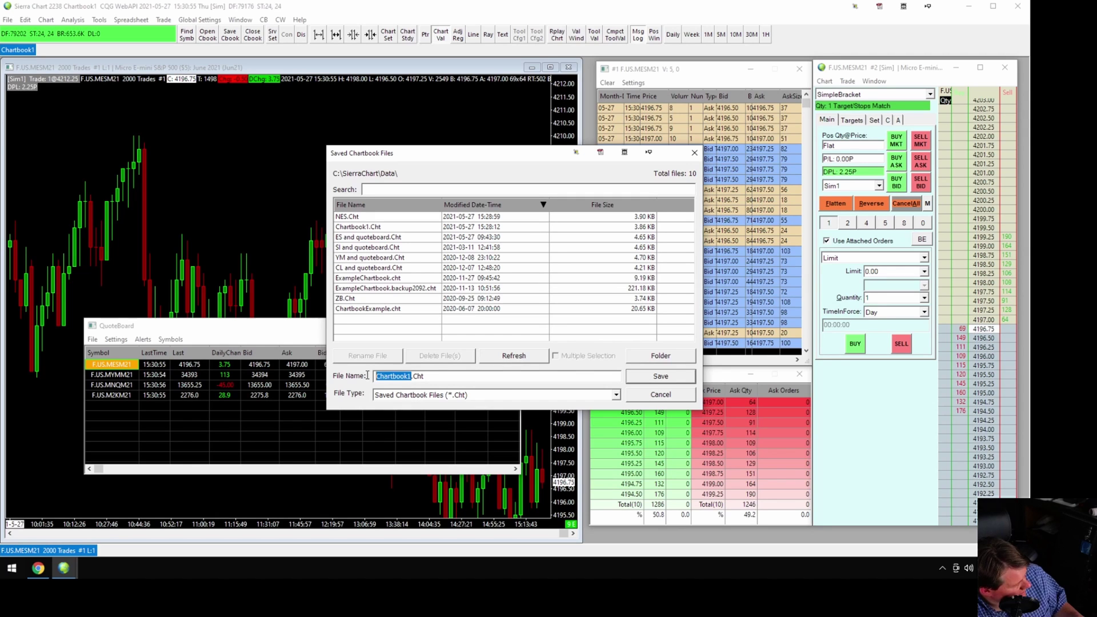
type("MES")
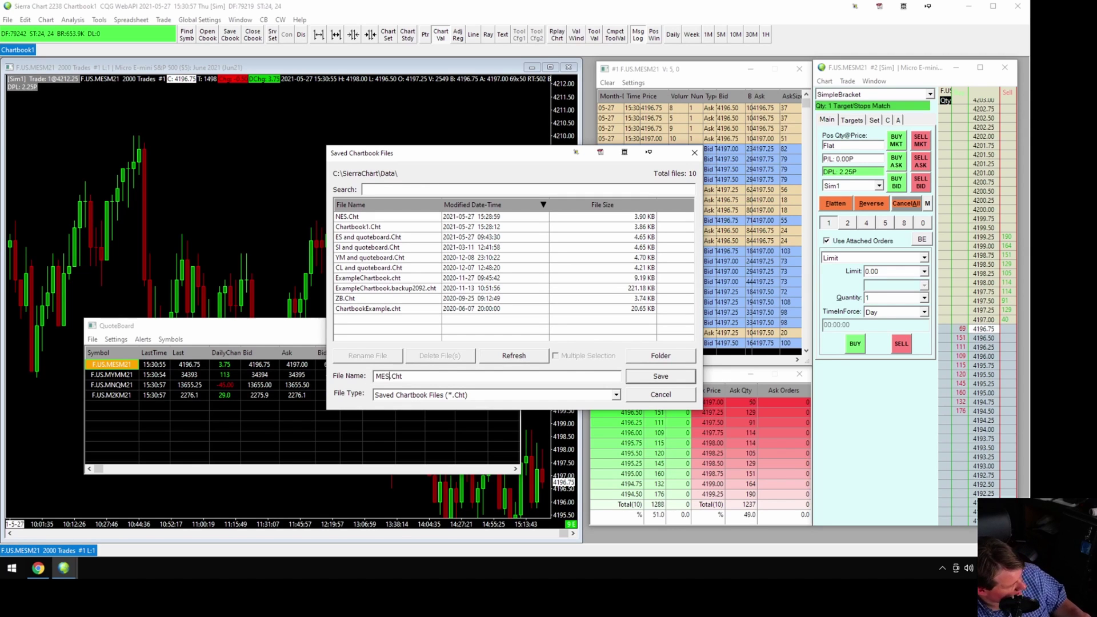
left_click(669, 377)
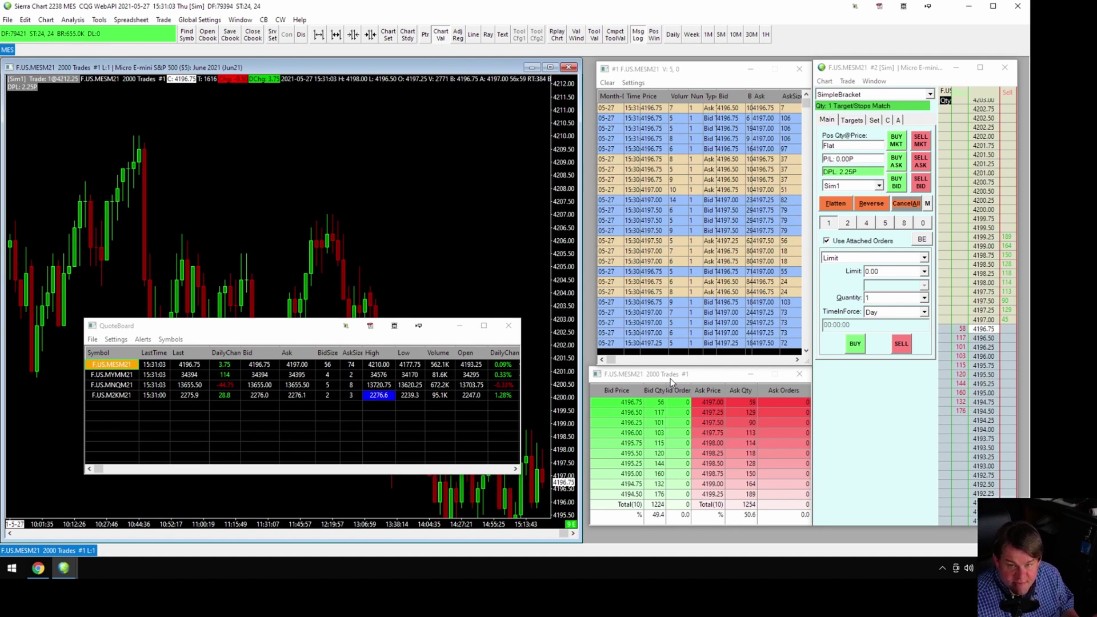
Step: Close all chartbooks and reopen the recently saved MES.Cht chartbook
left_click(8, 20)
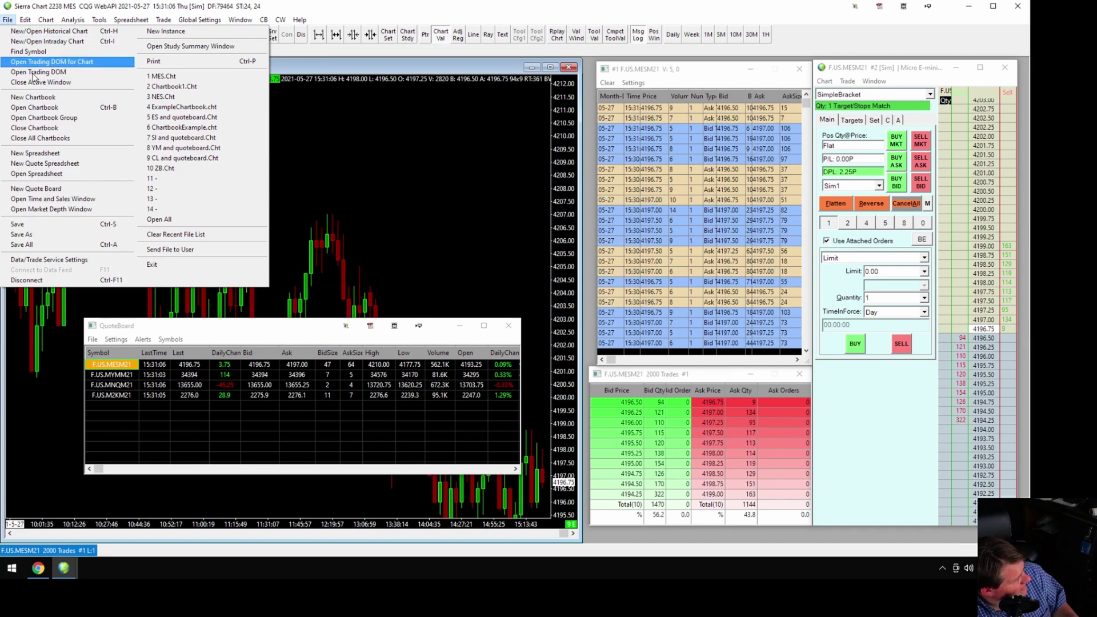
left_click(55, 138)
left_click(485, 303)
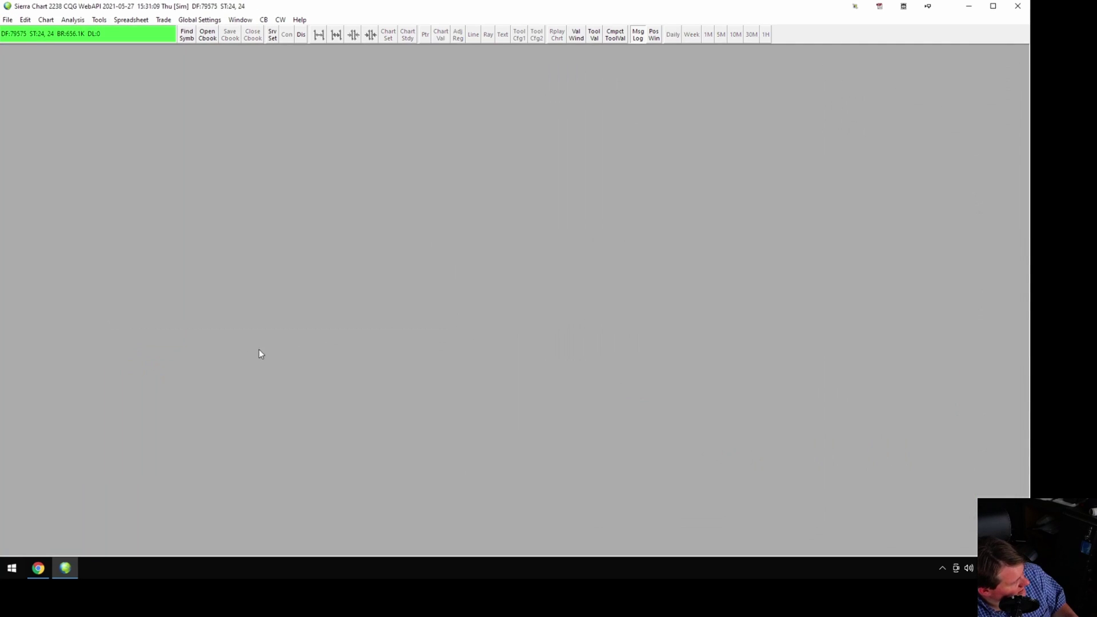
left_click(7, 20)
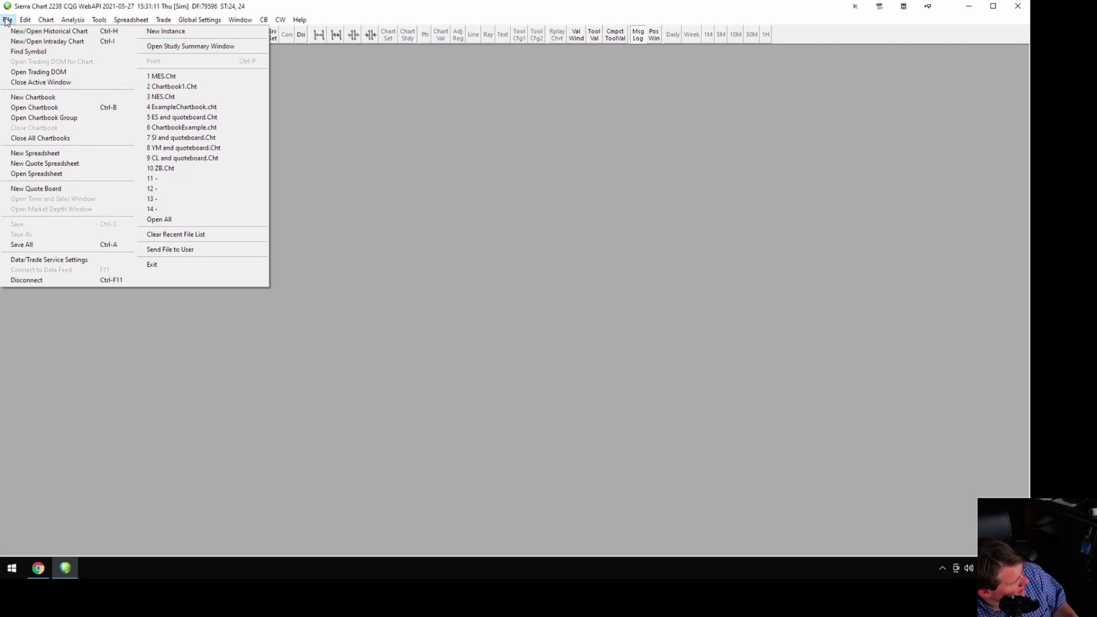
left_click(188, 78)
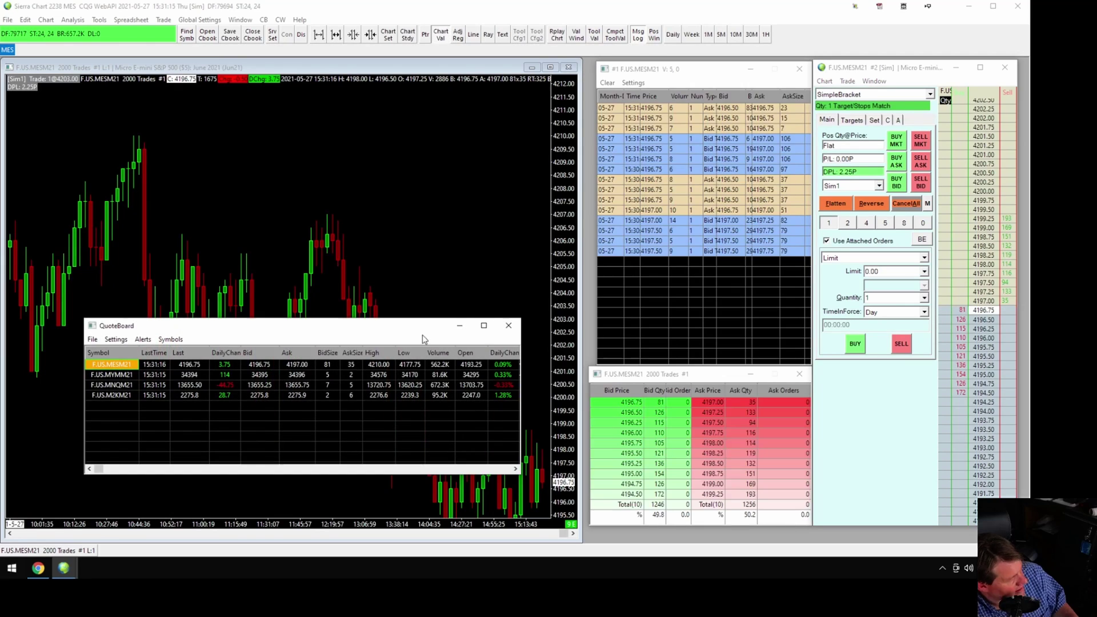